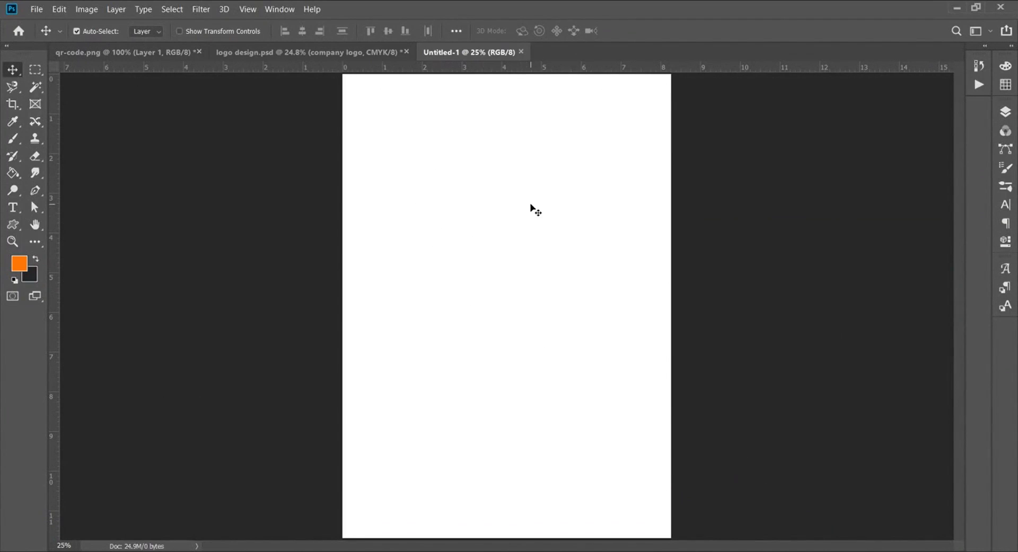
Step: Create a guide layout with 0.25 in margins on all sides, and move the top and bottom guides slightly closer to the page edges
click(260, 10)
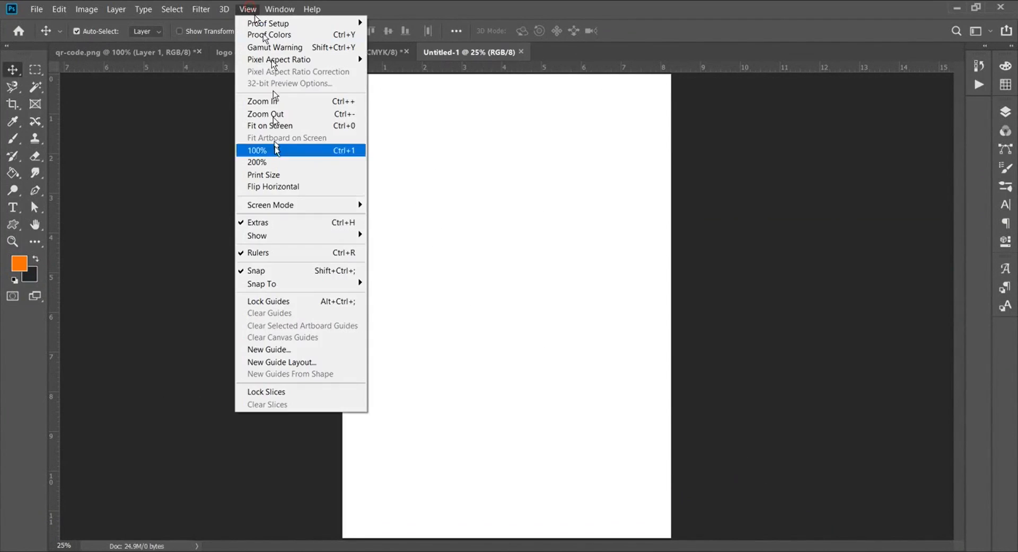
click(282, 354)
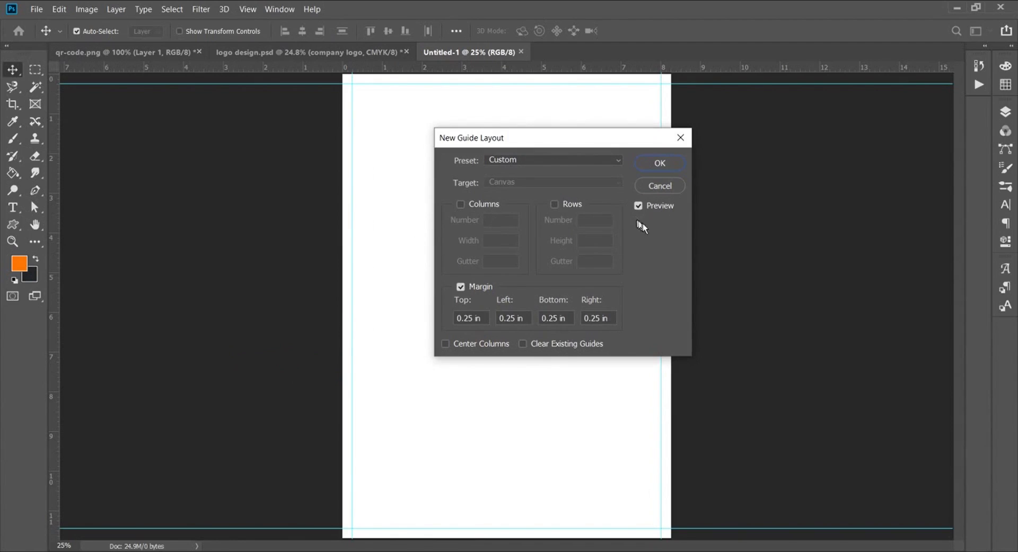
click(658, 165)
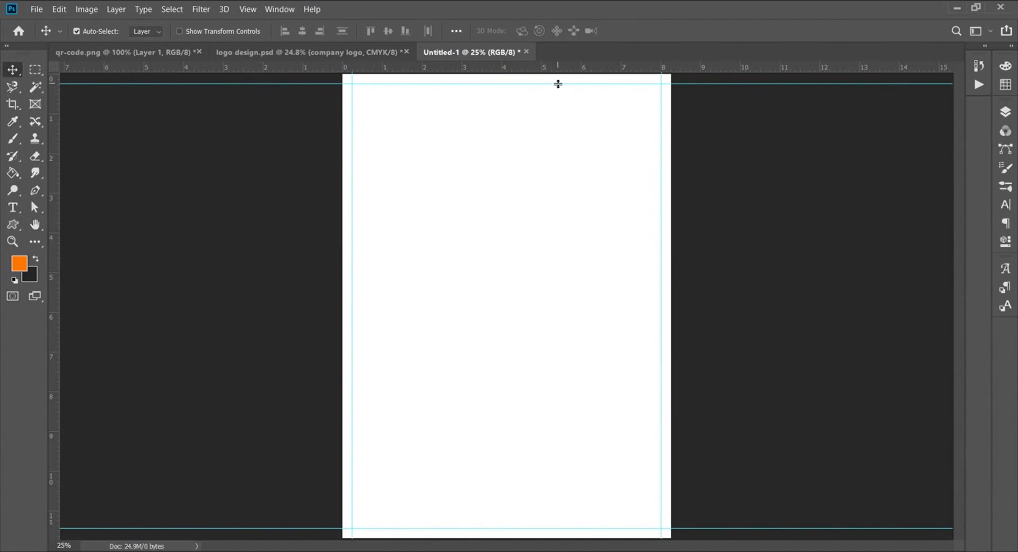
drag(557, 84, 555, 80)
drag(538, 528, 540, 531)
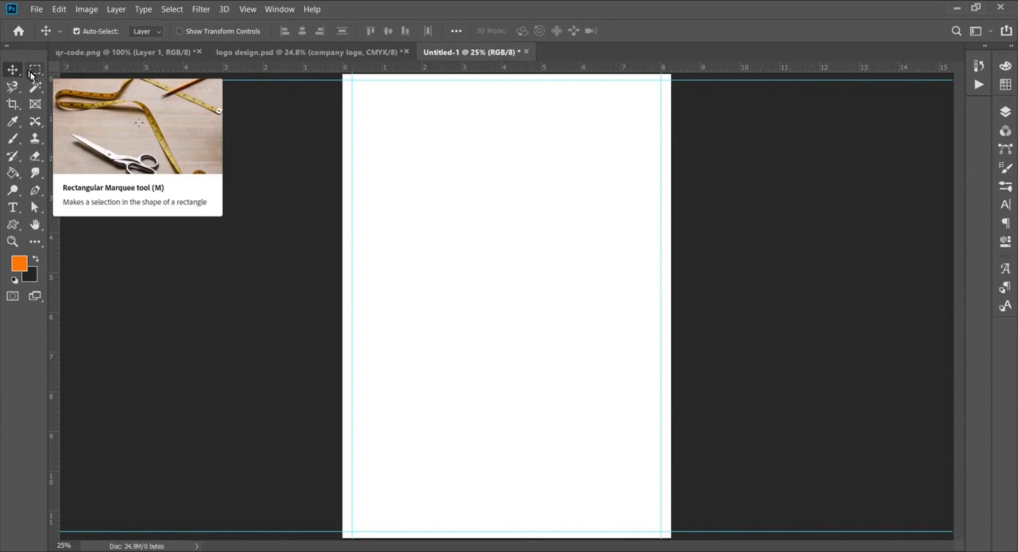
Step: Draw an orange three-sided polygon about 1144 × 1317 px pointing inward from the page's left edge, and shift it slightly down
click(12, 224)
right_click(13, 225)
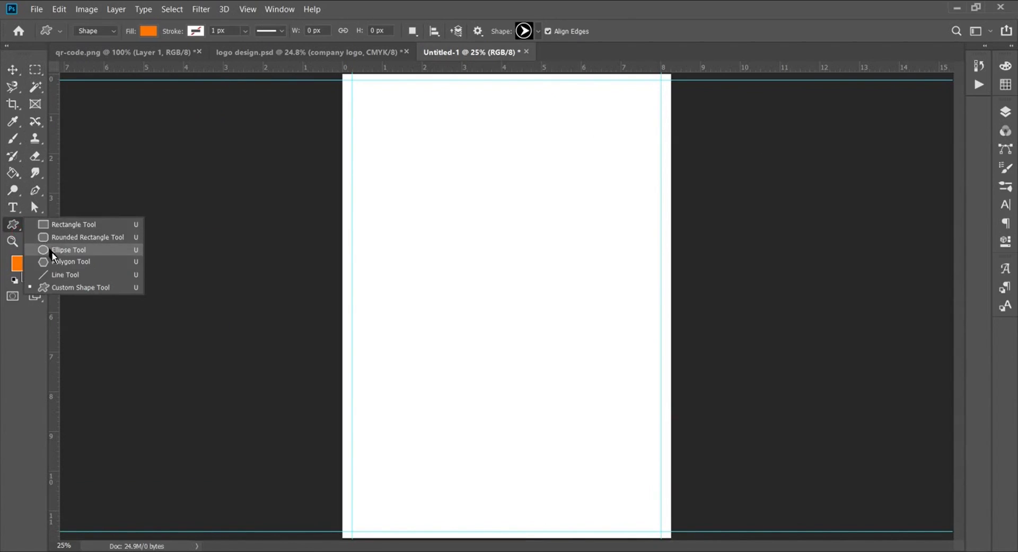
click(69, 261)
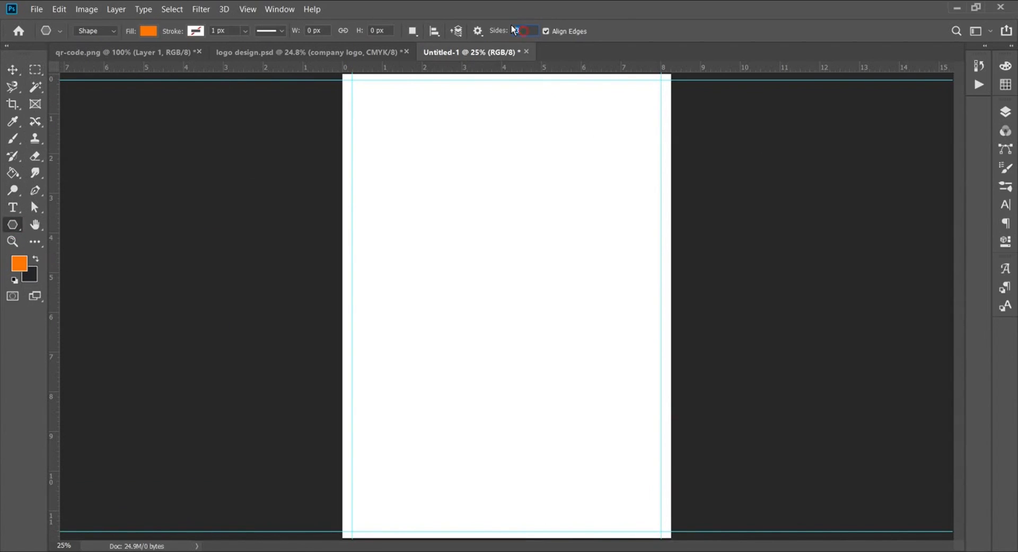
mouse_move(366, 203)
mouse_down()
mouse_move(392, 237)
mouse_move(409, 225)
mouse_move(334, 261)
mouse_move(314, 286)
mouse_up()
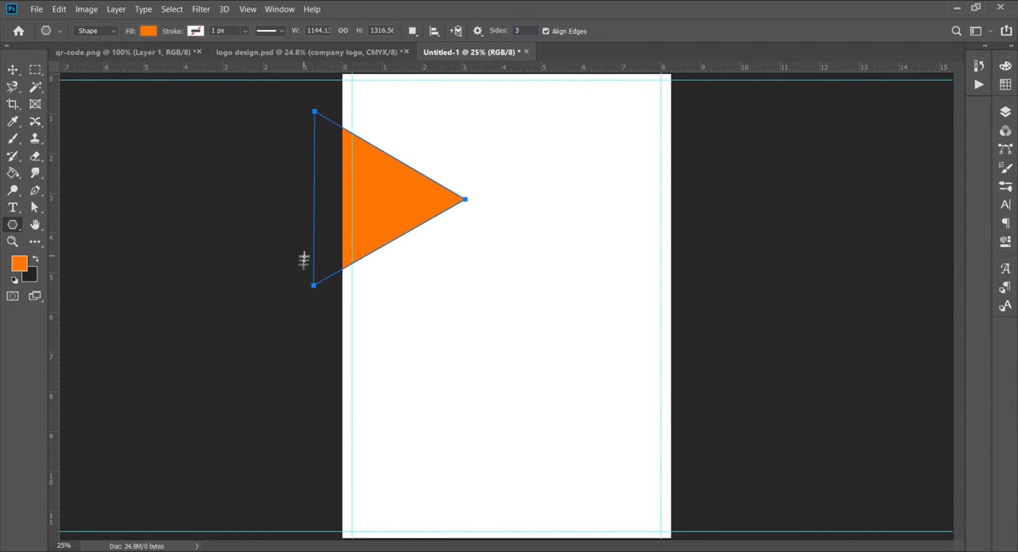
key(v)
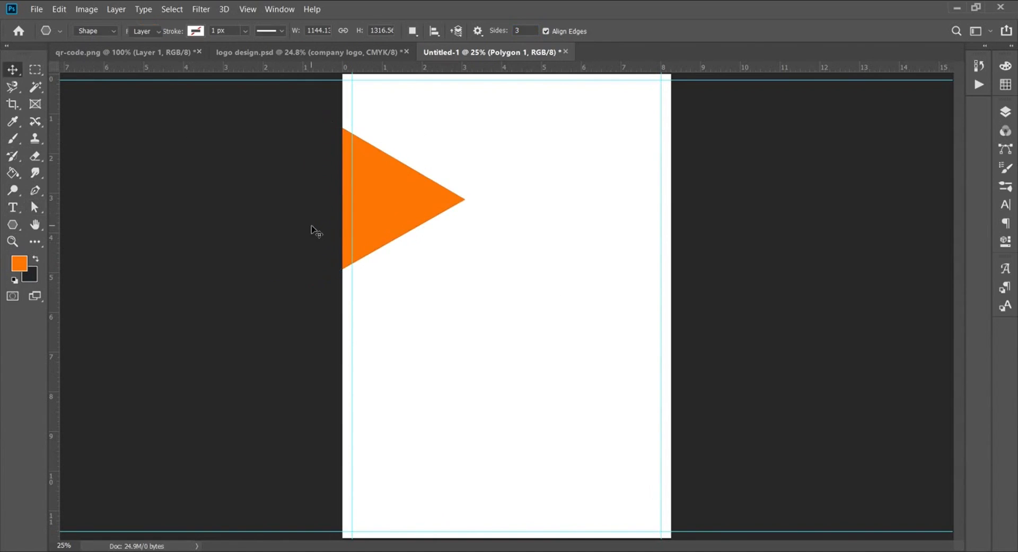
drag(369, 215, 374, 236)
Step: Duplicate the orange triangle to the right side of the page and flip the copy horizontally
click(1006, 112)
drag(901, 189, 951, 419)
drag(421, 221, 627, 214)
click(59, 9)
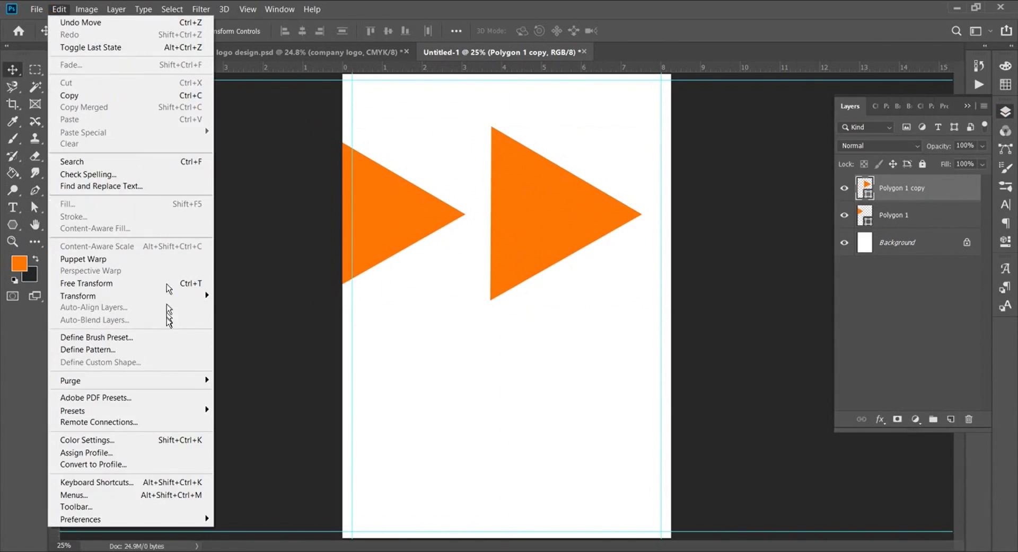
mouse_move(201, 295)
click(277, 433)
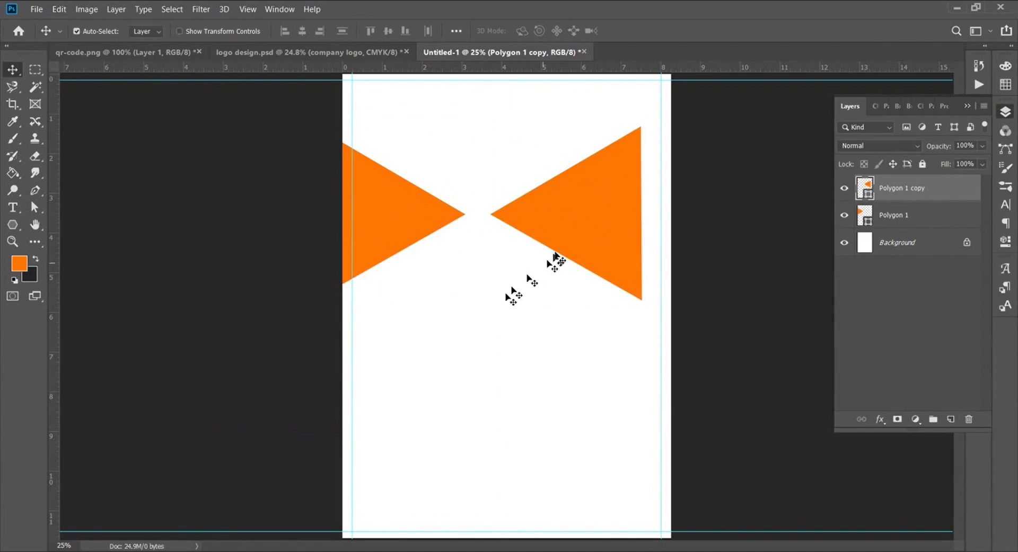
Step: Enlarge the flipped triangle to about 1434 × 1573 px and move it so it overhangs the page's right edge
key(ctrl+t)
drag(642, 301, 659, 316)
drag(589, 236, 644, 263)
click(636, 31)
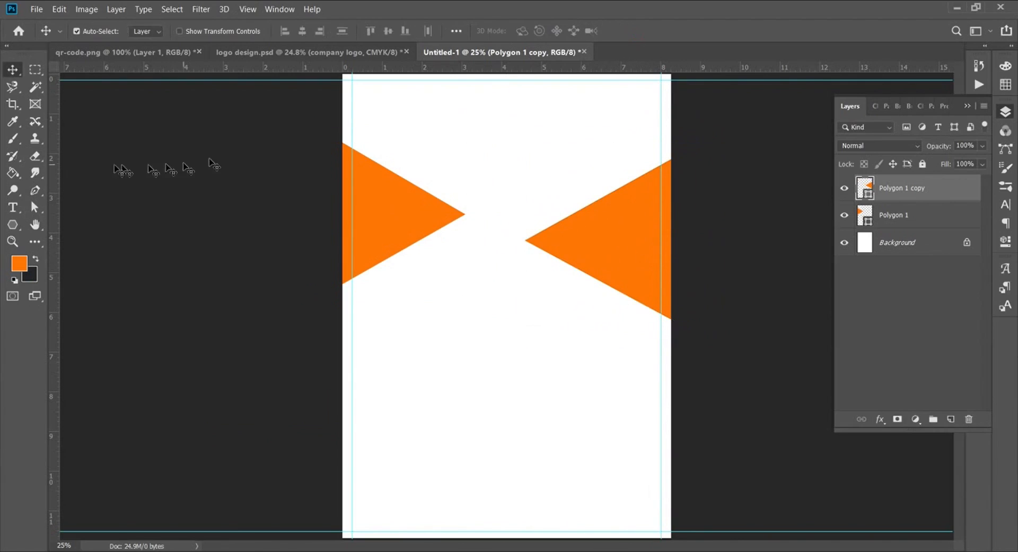
Step: Draw a closed five-point Pen shape covering the page's upper part, with a V-shaped lower edge about 2876 px wide and 1703 px high
click(35, 190)
key(ctrl+minus)
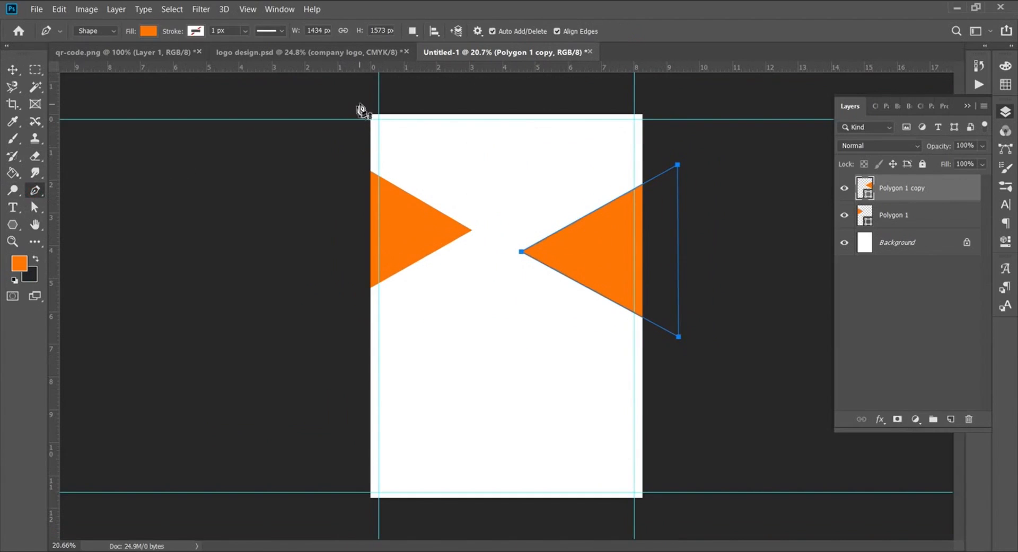
click(352, 166)
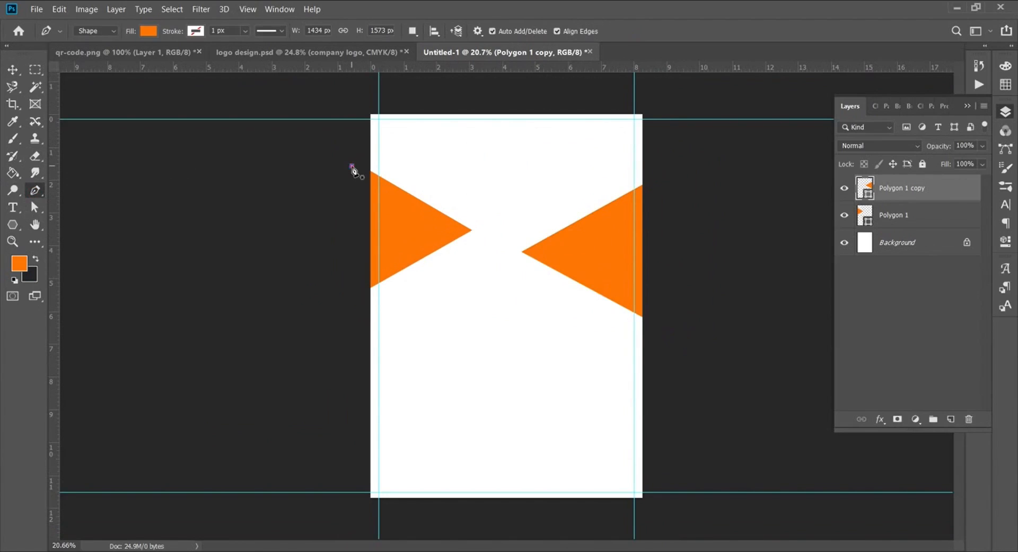
click(550, 280)
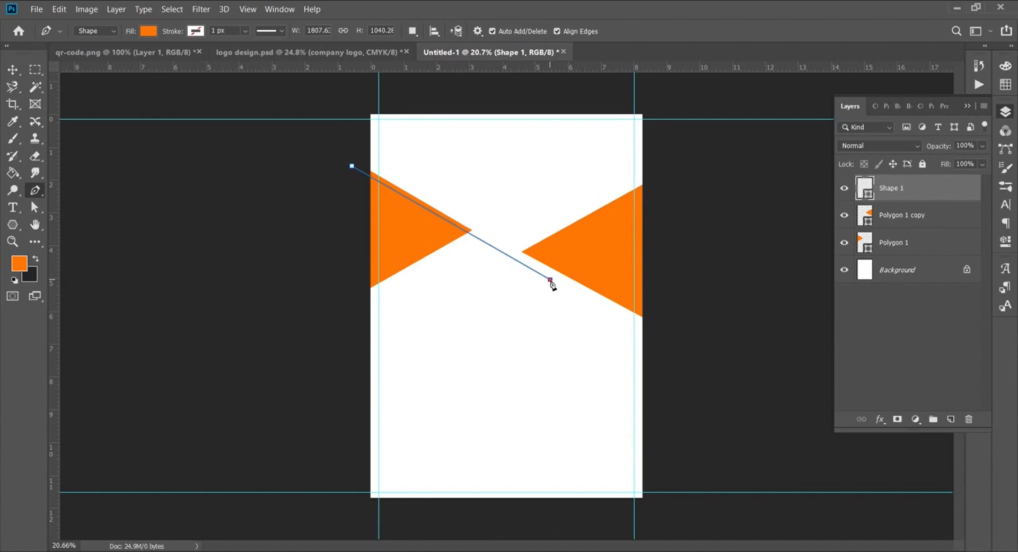
click(667, 193)
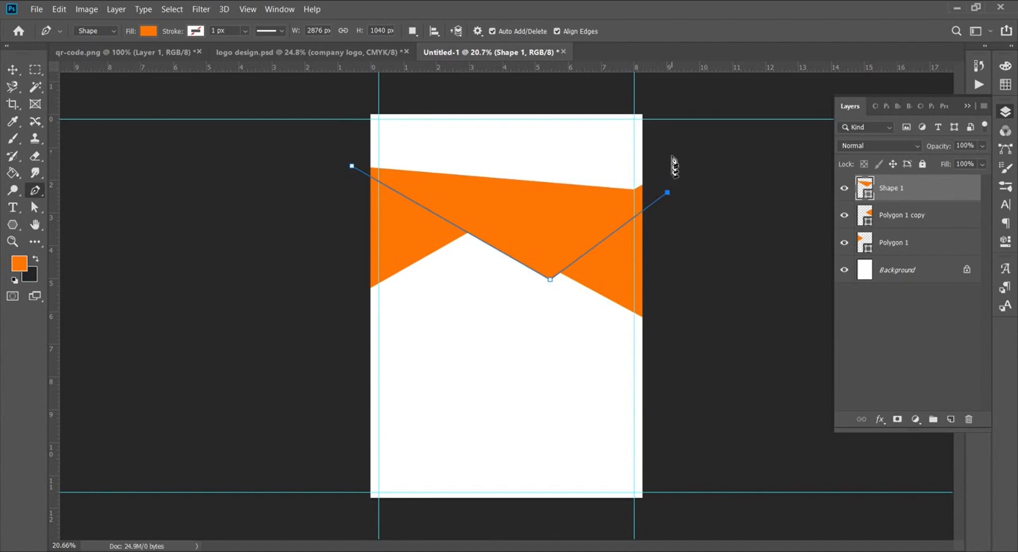
click(668, 94)
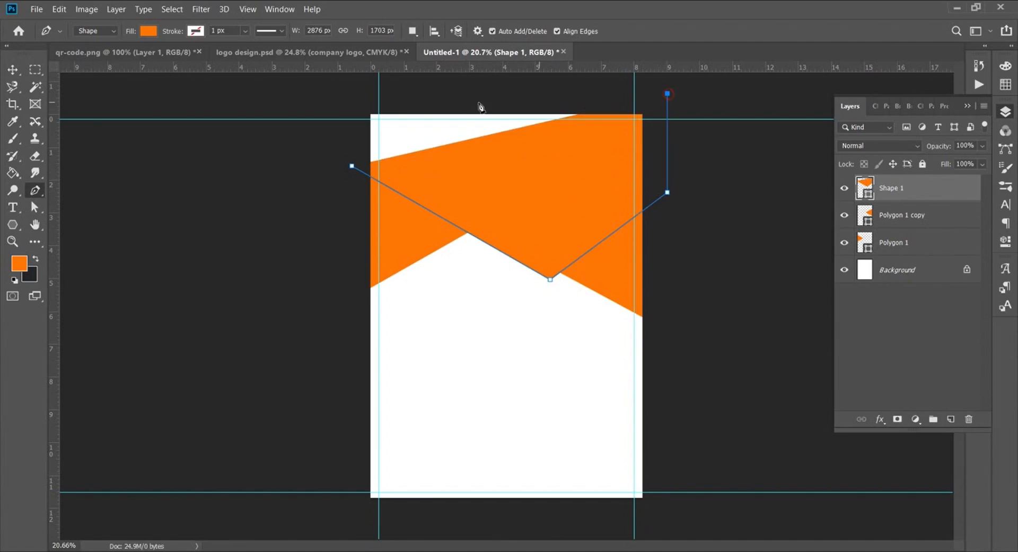
click(352, 94)
click(351, 167)
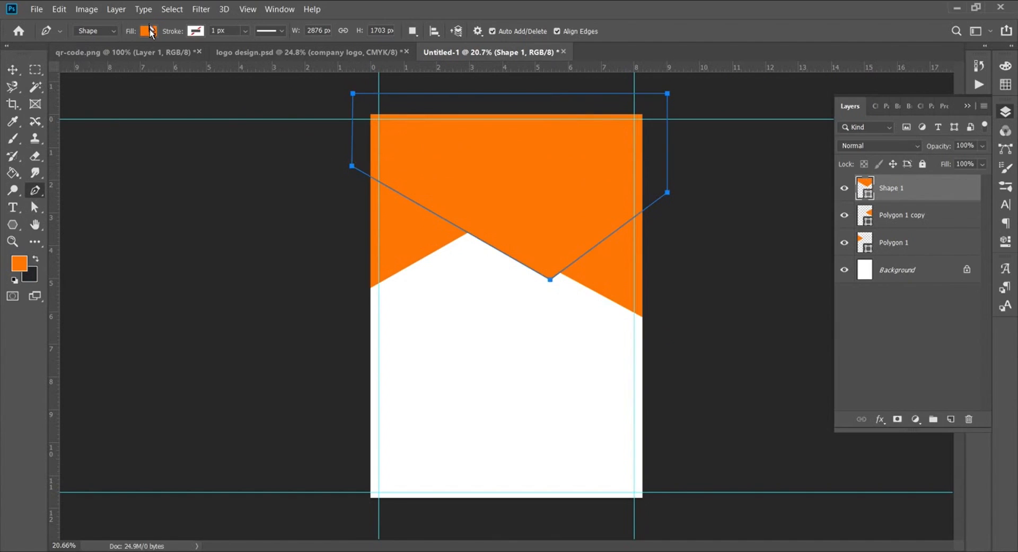
Step: Fill the V-shaped header shape with dark brown and place its layer beneath both orange triangles
click(149, 31)
click(135, 100)
click(153, 31)
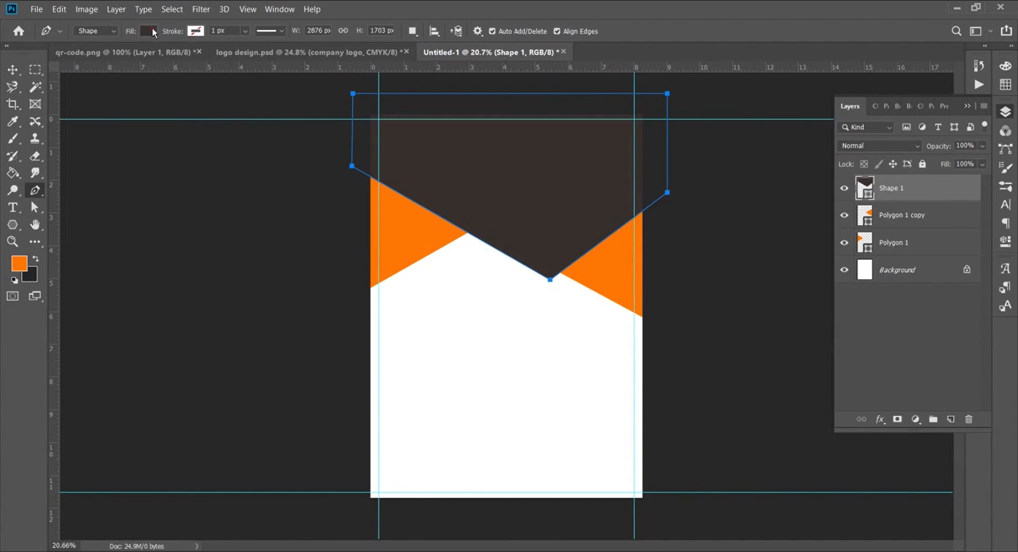
drag(925, 195, 925, 248)
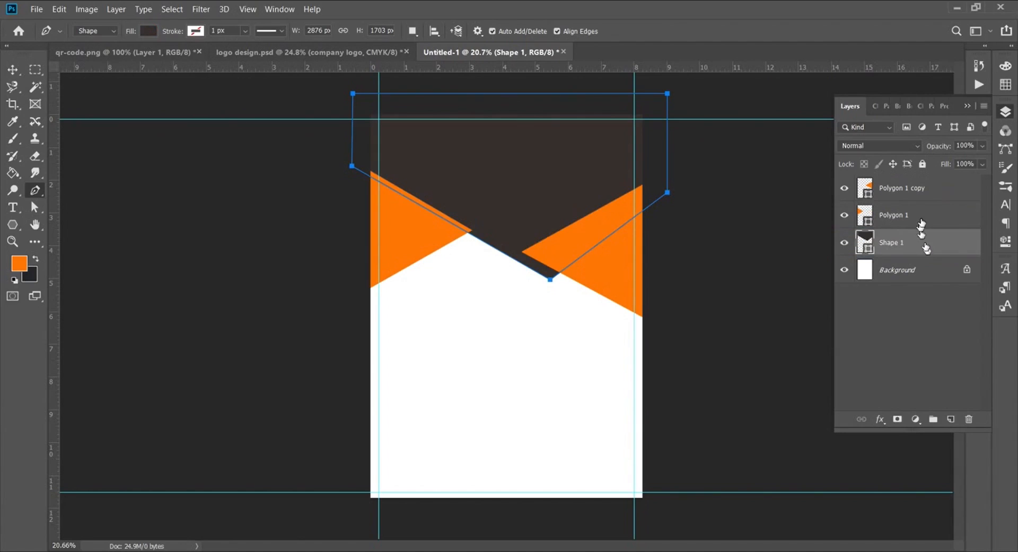
click(904, 278)
Step: Move the left orange triangle slightly upward along the page edge
click(892, 215)
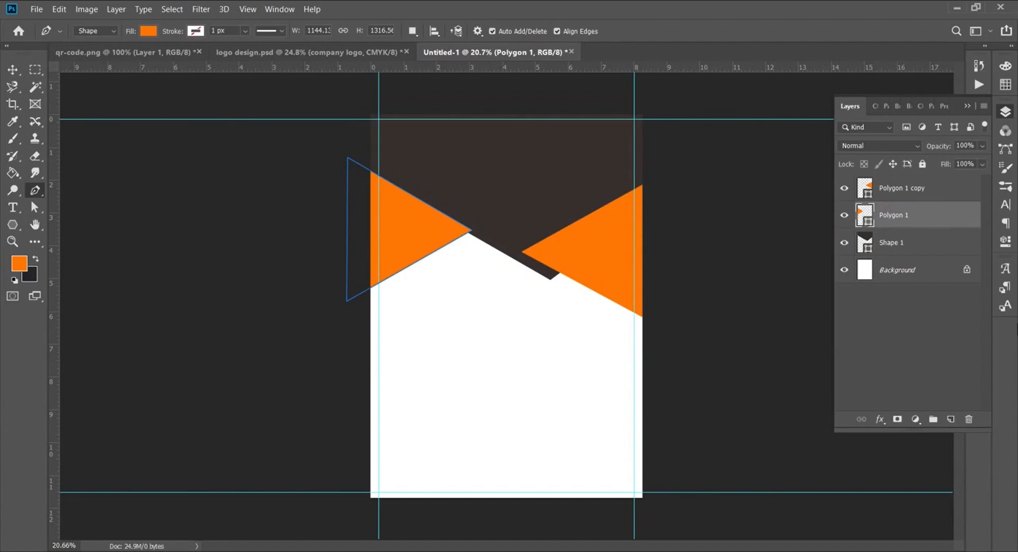
key(v)
drag(401, 227, 411, 224)
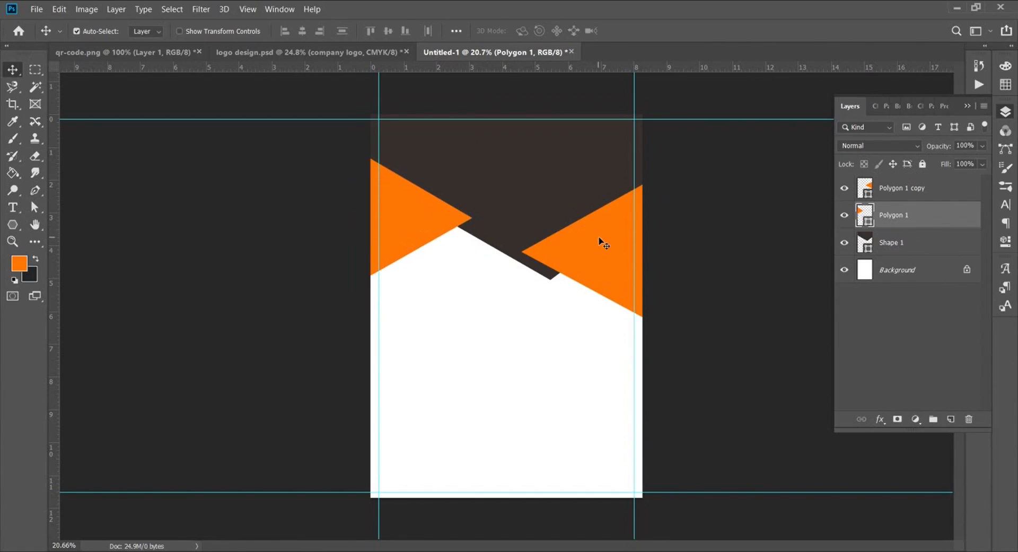
Step: Select the dark header shape's layer and open the city skyline photo from the images folder on the PS (P:) drive
click(566, 183)
click(36, 9)
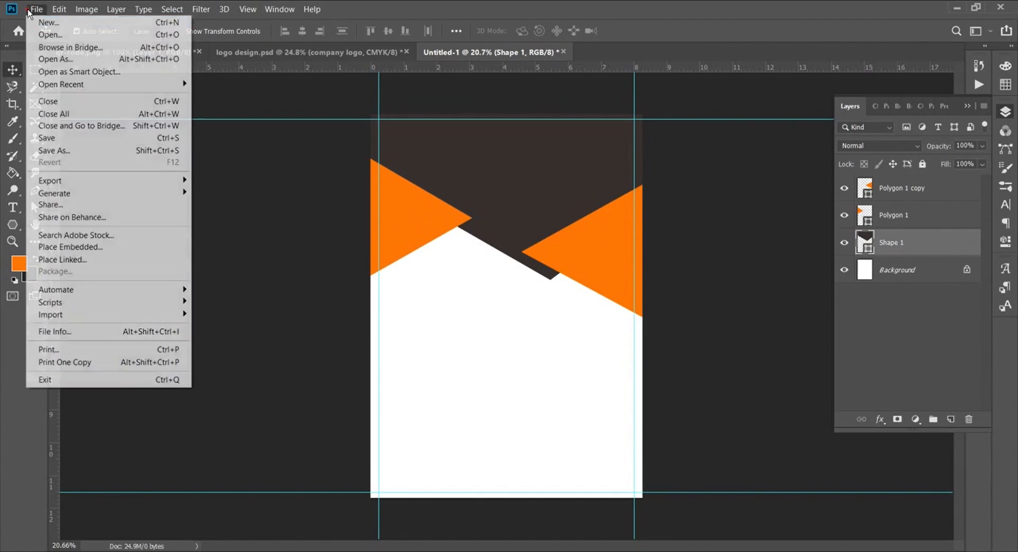
click(48, 34)
click(53, 239)
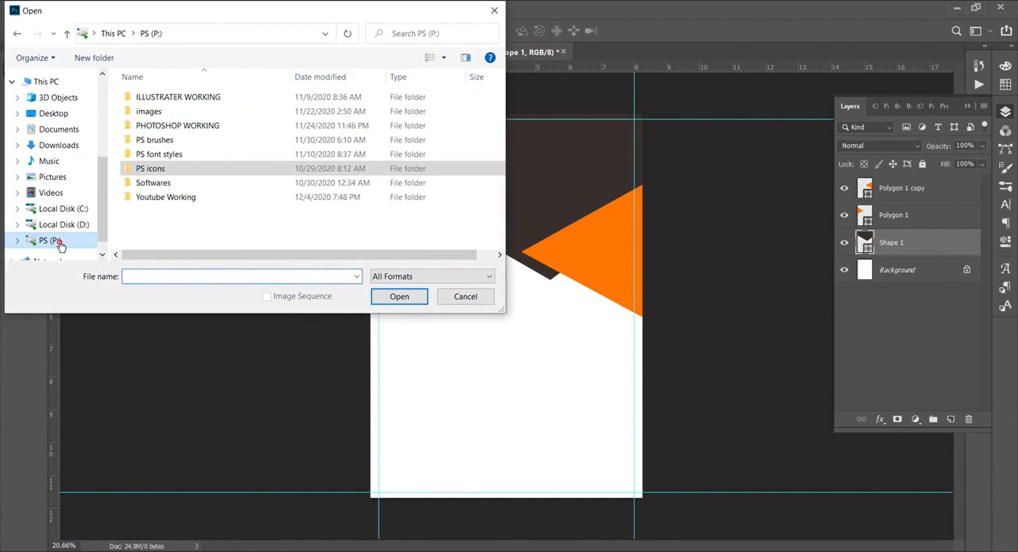
double_click(149, 115)
scroll(336, 166, down, 6)
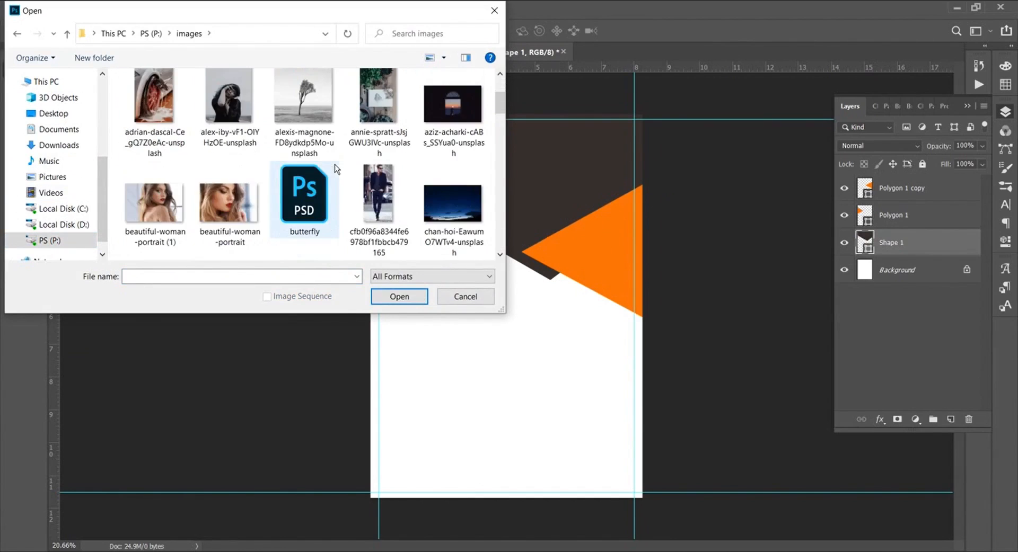
scroll(281, 174, down, 1)
scroll(281, 174, down, 8)
scroll(281, 172, down, 6)
click(185, 124)
click(393, 296)
Step: Place the skyline photo in the page document above the dark header shape and scale it down to cover the header area
drag(498, 139, 525, 254)
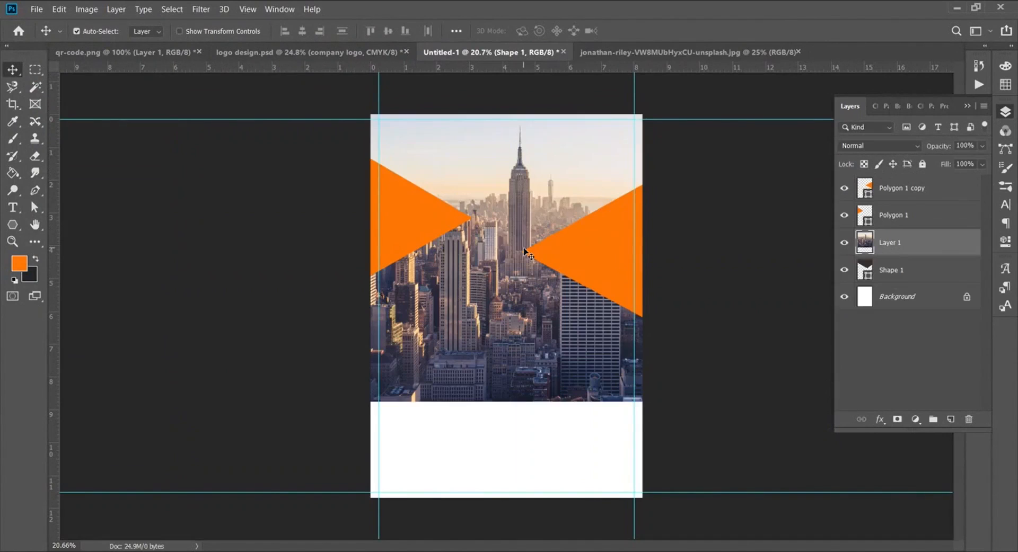
key(ctrl+t)
drag(799, 403, 672, 324)
drag(526, 295, 513, 243)
click(635, 32)
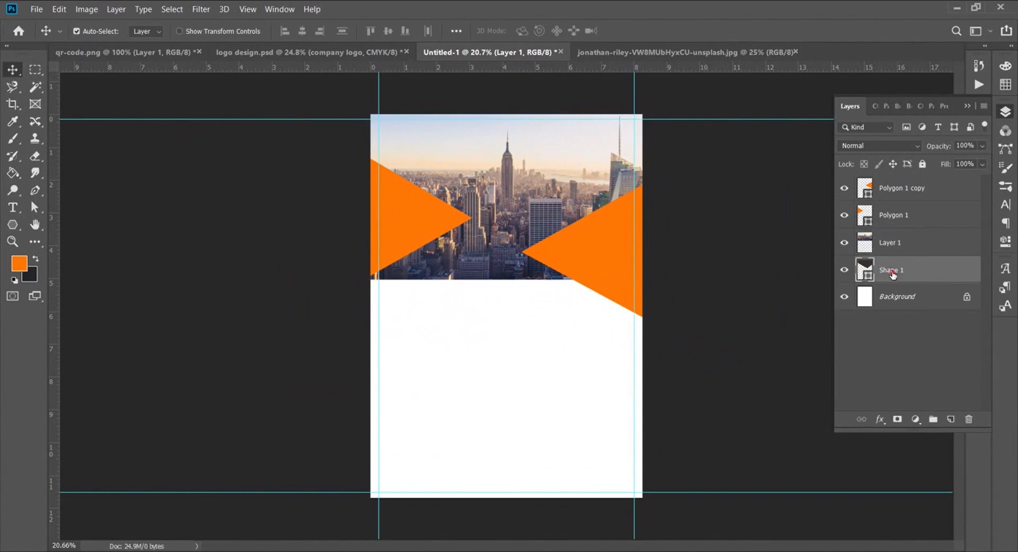
Step: Clip the skyline photo to the dark header shape with a clipping mask
right_click(915, 244)
click(843, 247)
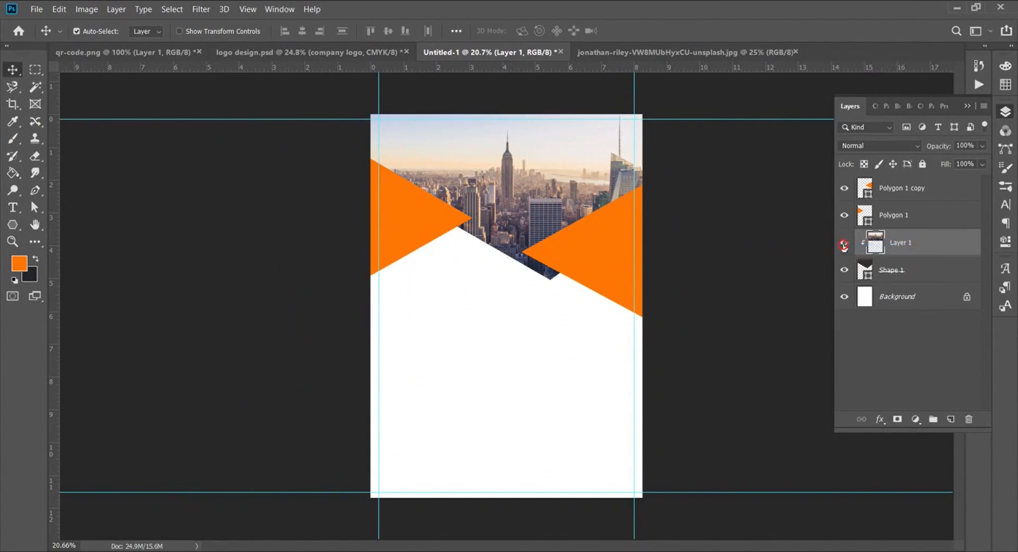
mouse_move(544, 183)
mouse_down()
mouse_move(543, 174)
mouse_move(544, 183)
mouse_up()
Step: Try the Multiply blend mode at 51% opacity on the clipped skyline photo
click(915, 147)
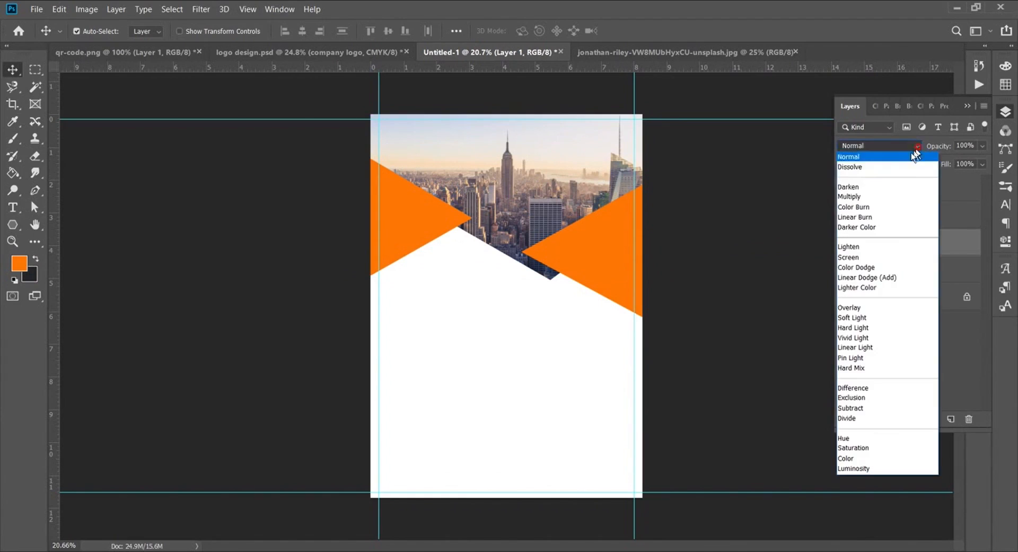
click(865, 197)
drag(980, 158, 954, 165)
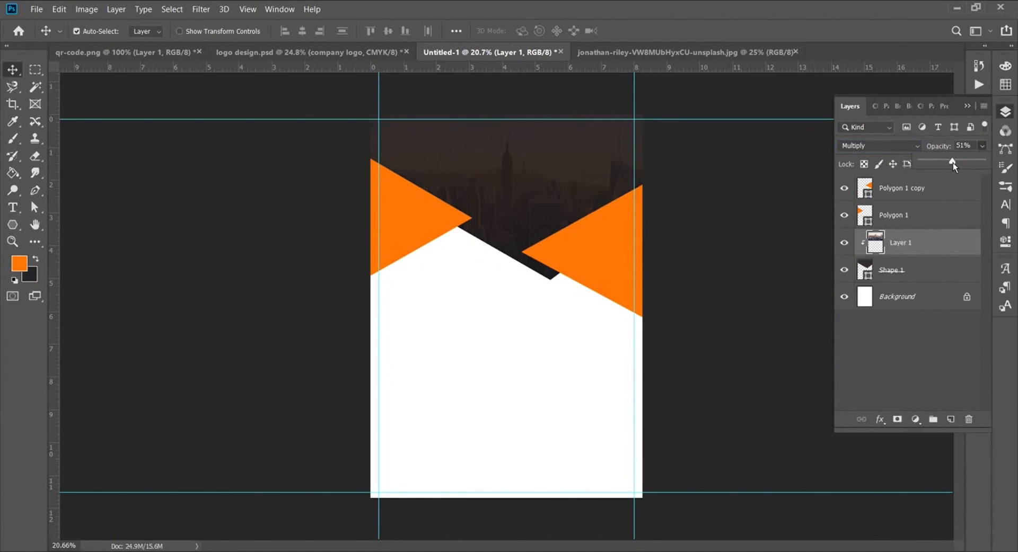
Step: Set the skyline photo's blend mode to Soft Light at 100% opacity
click(907, 147)
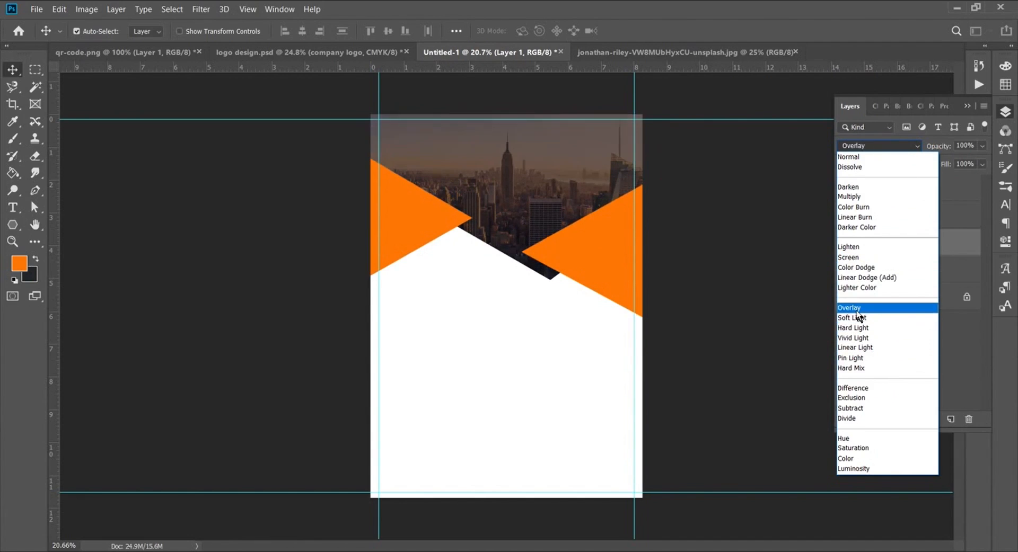
click(857, 318)
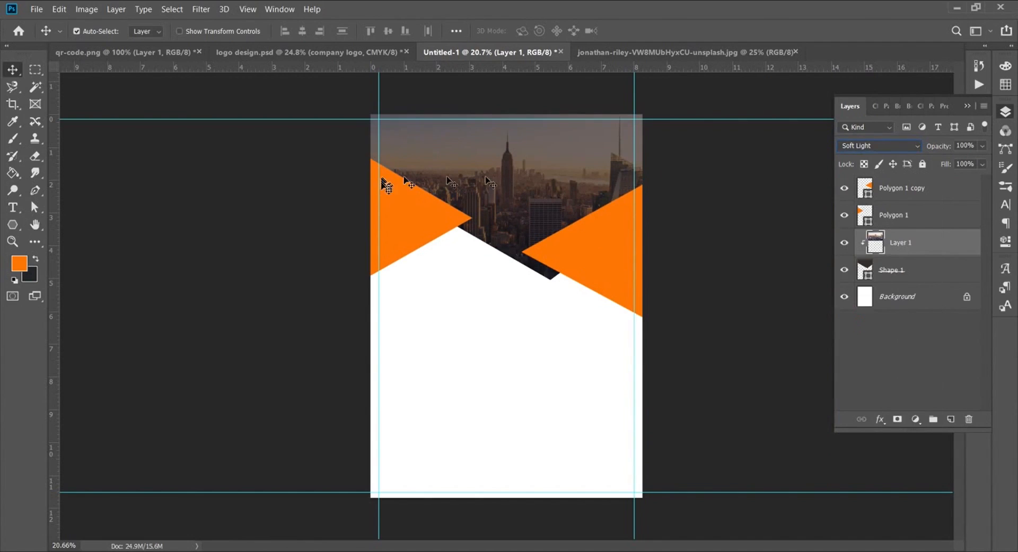
Step: Draw an orange rectangle of 2906 × 680 px and move it across the page's bottom edge at X -97 px, Y 3060 px
click(14, 225)
click(58, 224)
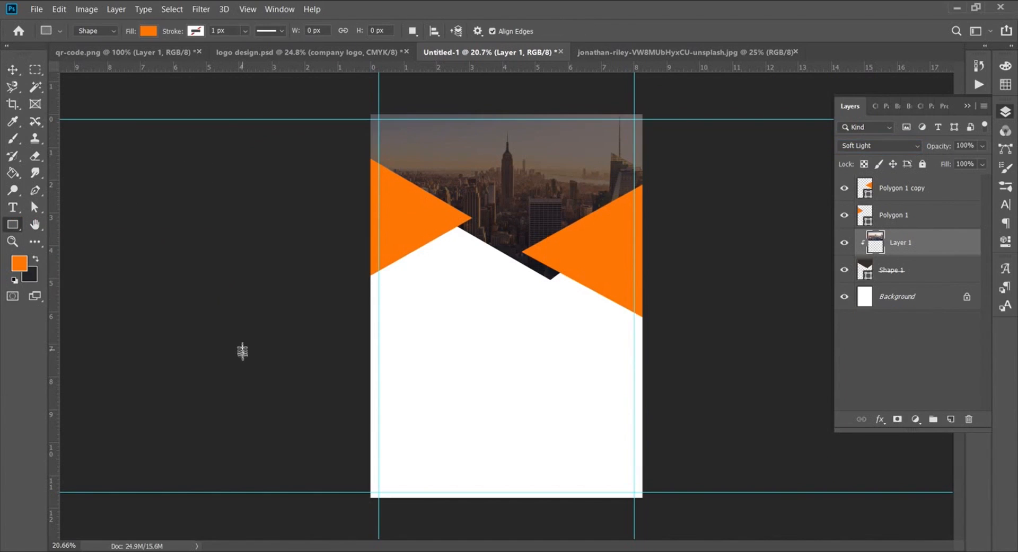
mouse_move(363, 456)
mouse_down()
mouse_move(419, 497)
mouse_move(539, 513)
mouse_move(523, 493)
mouse_up()
key(v)
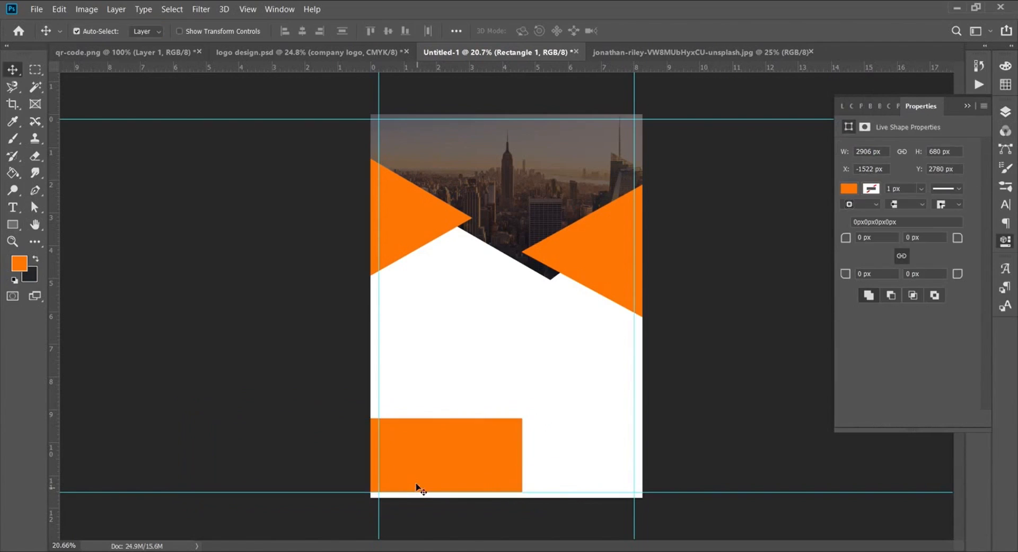
drag(419, 475, 570, 504)
Step: Change the bottom band's fill to the dark foreground colour 222424
key(u)
key(x)
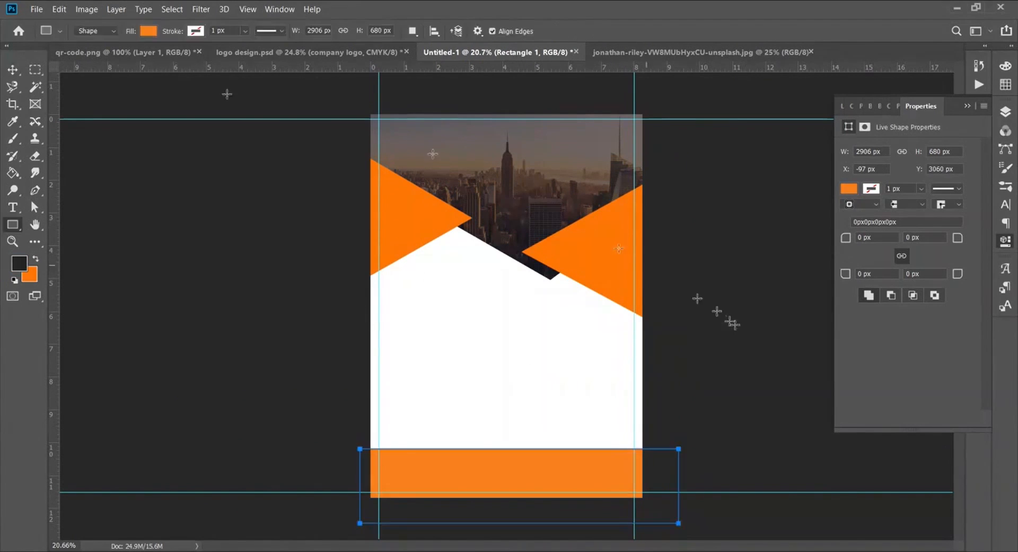
click(147, 31)
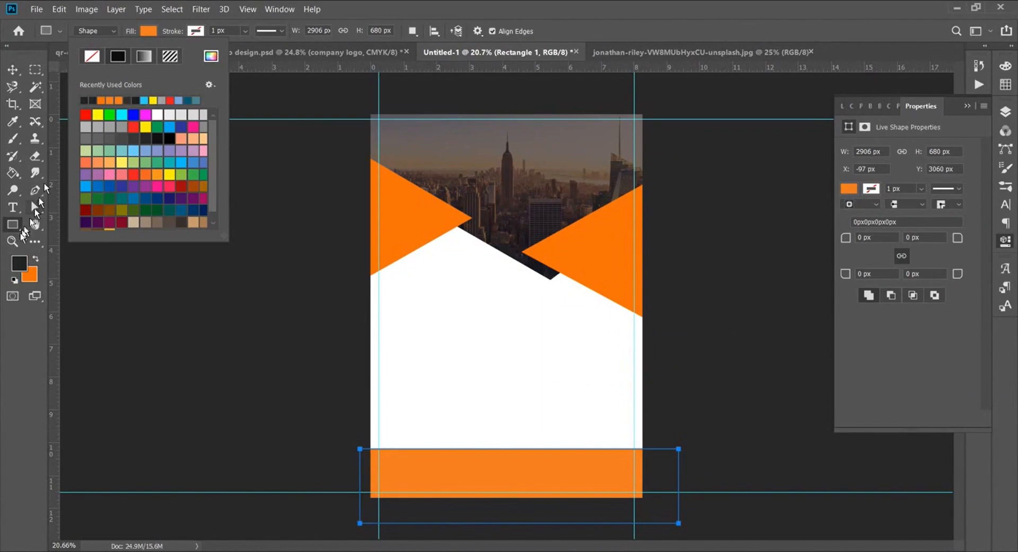
click(211, 56)
click(19, 263)
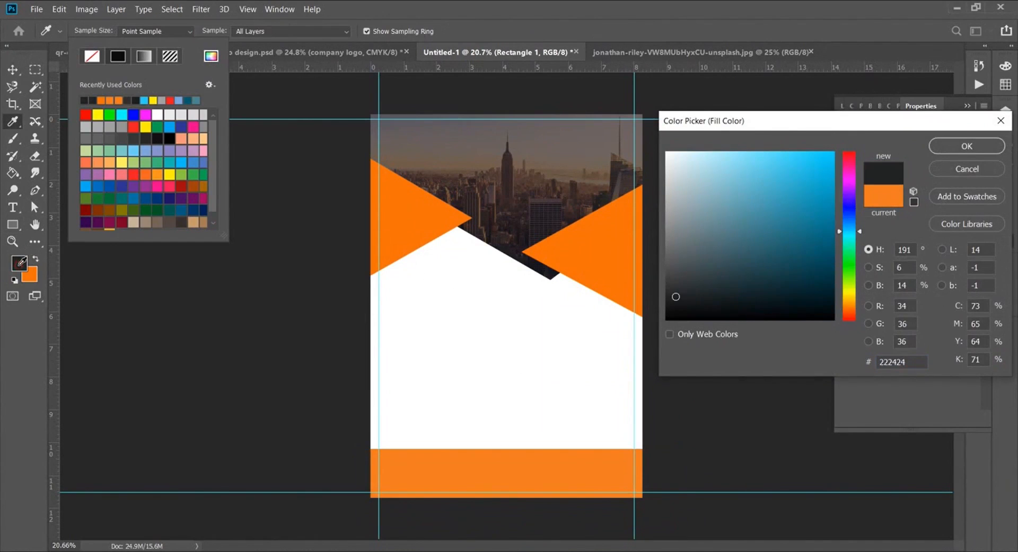
click(967, 146)
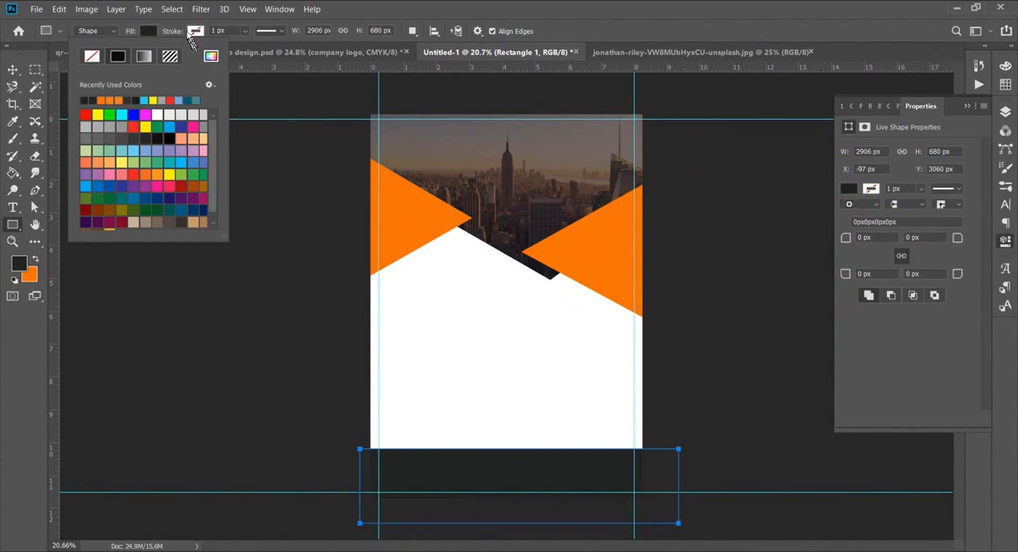
click(154, 32)
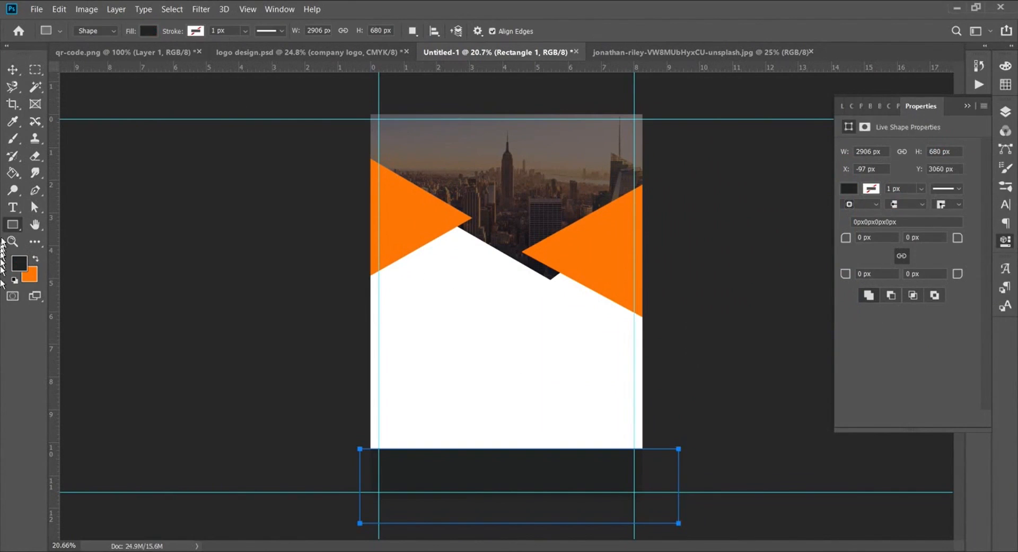
Step: Draw a rectangle of 1166 × 155 px and place it centred on the dark band's upper edge at X 657 px, Y 2905 px
right_click(12, 224)
click(74, 225)
scroll(496, 429, up, 5)
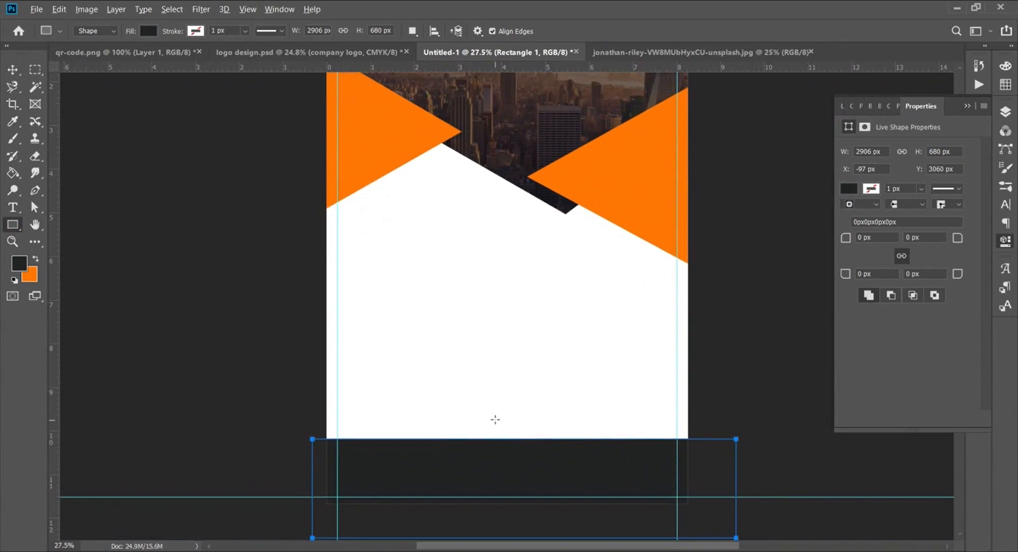
scroll(533, 317, down, 3)
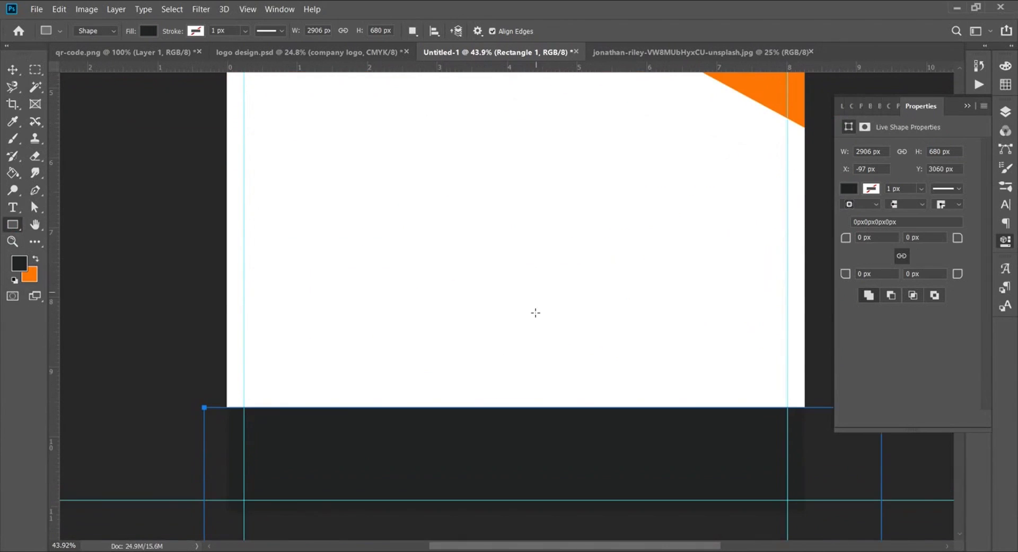
drag(409, 362, 544, 378)
key(v)
drag(445, 377, 550, 400)
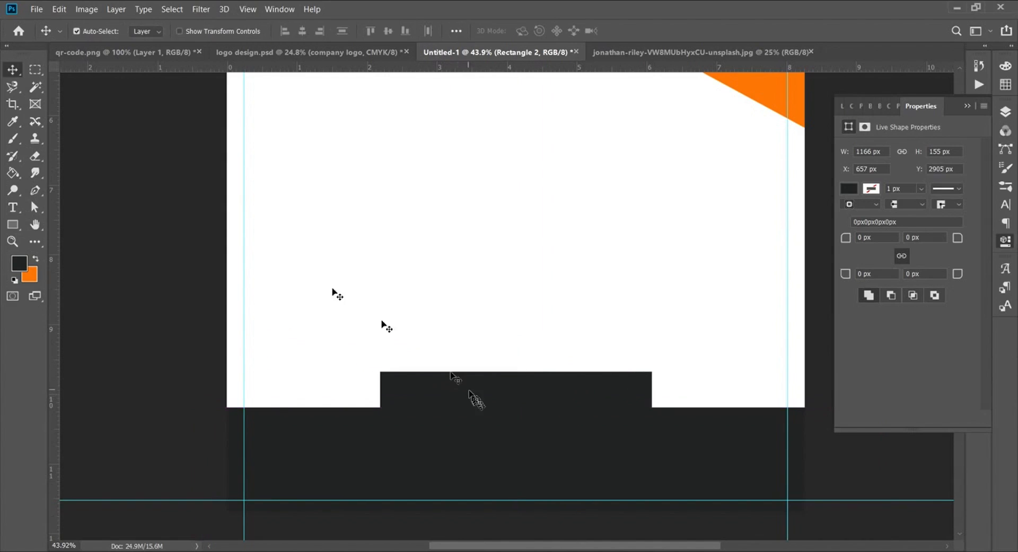
Step: Fill the small rectangle above the dark band with the deeper orange ea5a03
click(15, 229)
click(142, 32)
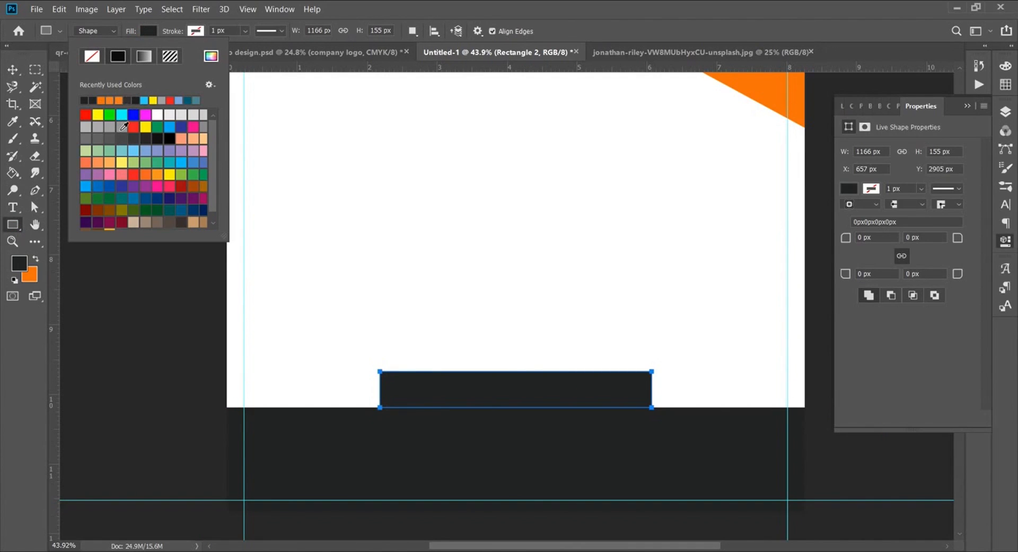
click(108, 99)
click(211, 56)
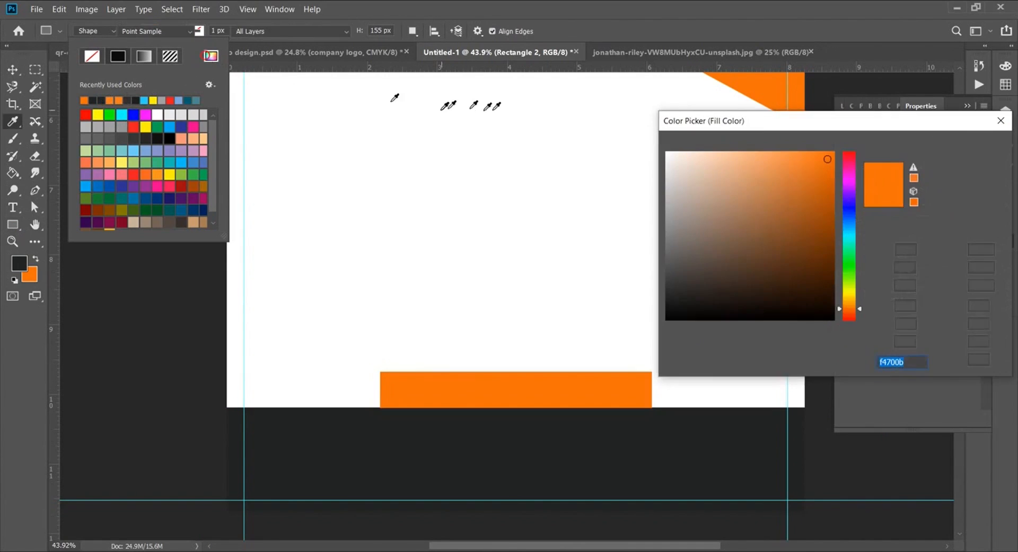
click(830, 174)
mouse_move(859, 309)
mouse_down()
mouse_move(859, 297)
mouse_move(859, 311)
mouse_up()
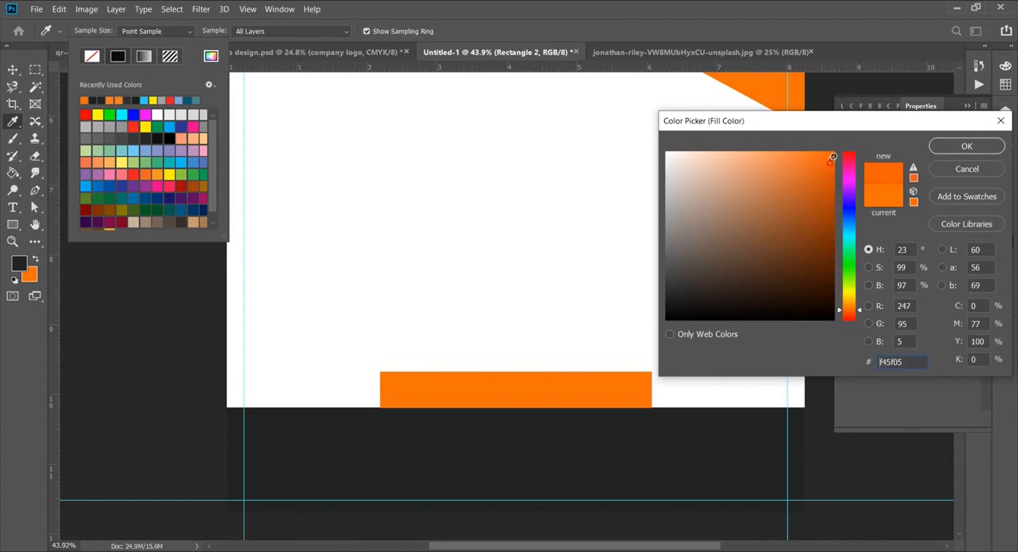
click(832, 167)
click(966, 146)
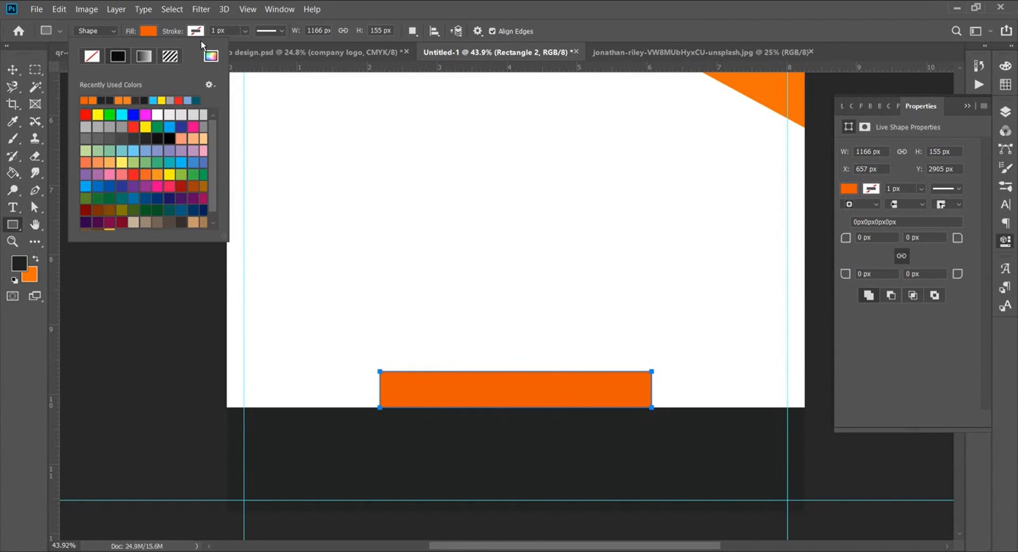
click(148, 31)
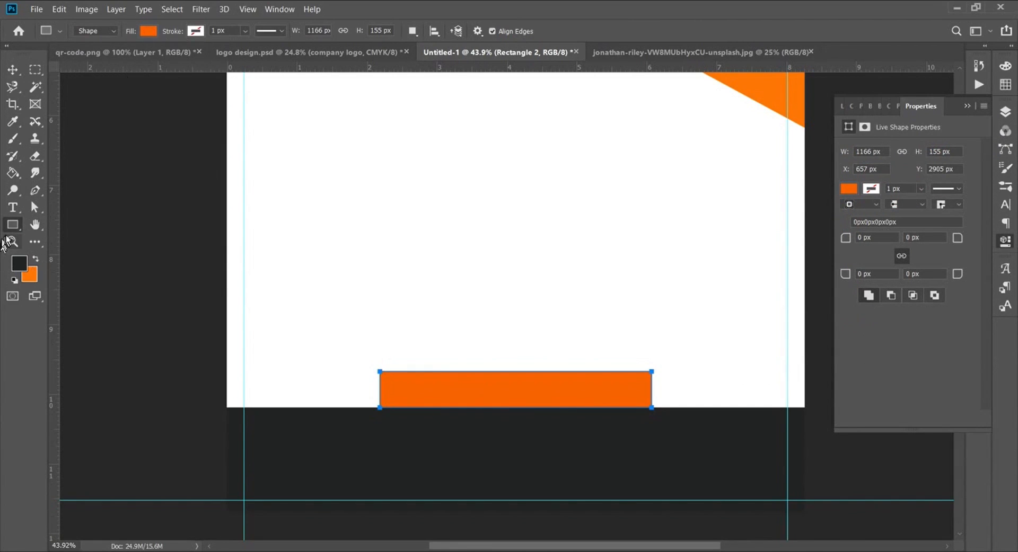
Step: Duplicate the small orange rectangle's layer and move the copy straight up above the original
key(v)
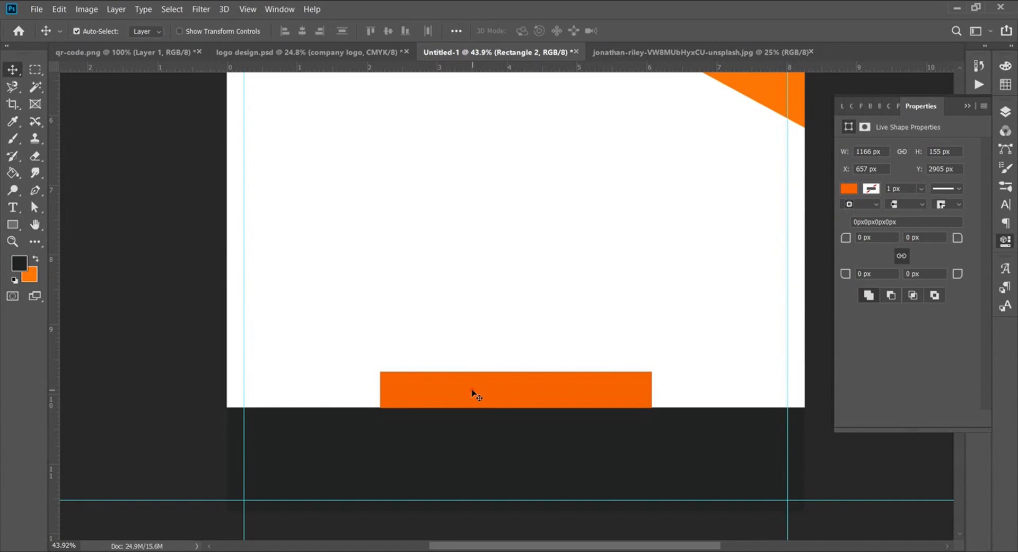
click(1005, 111)
click(844, 242)
click(844, 242)
drag(899, 245, 951, 419)
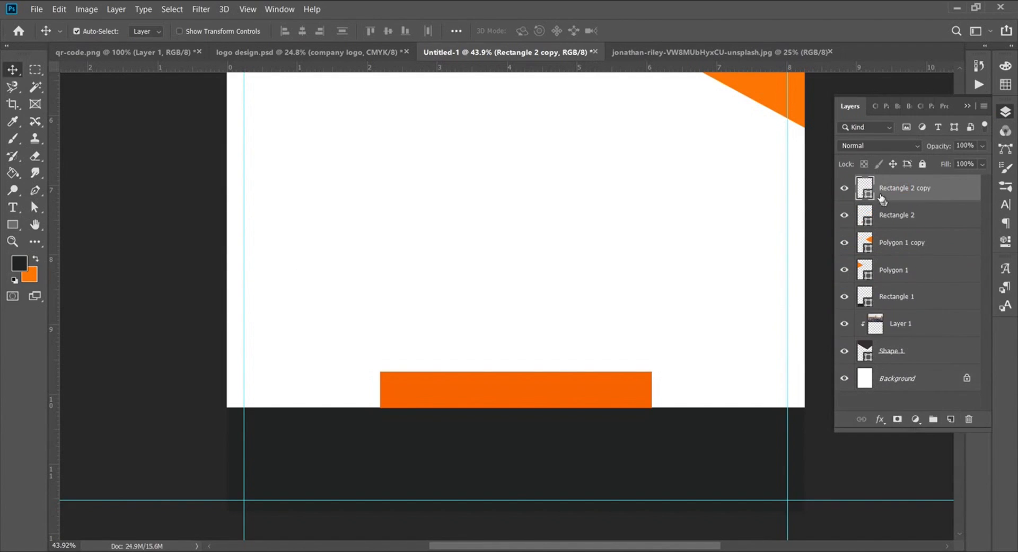
drag(552, 400, 584, 354)
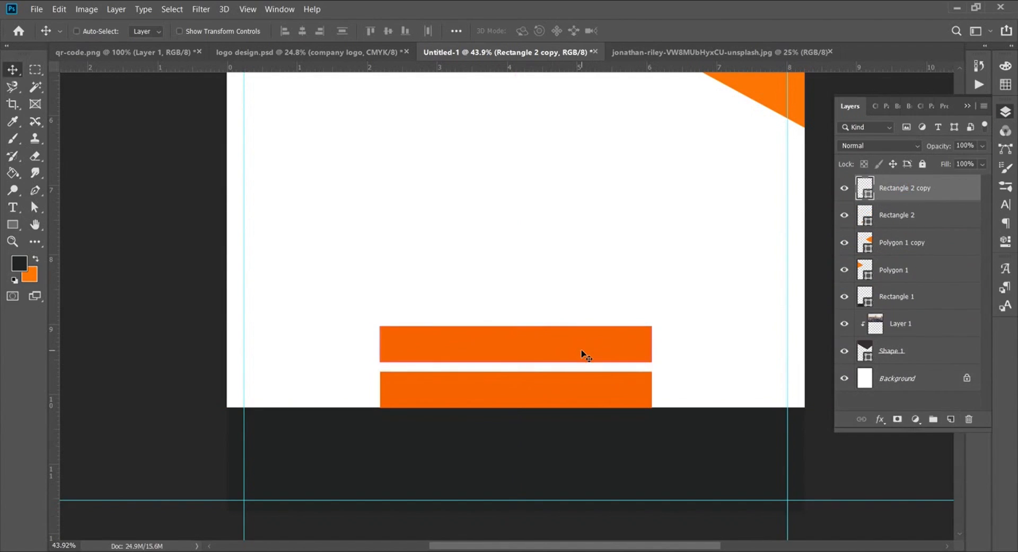
Step: Narrow the rectangle copy symmetrically to 86.71% width and move it back over the original rectangle
key(ctrl+t)
drag(635, 343, 633, 343)
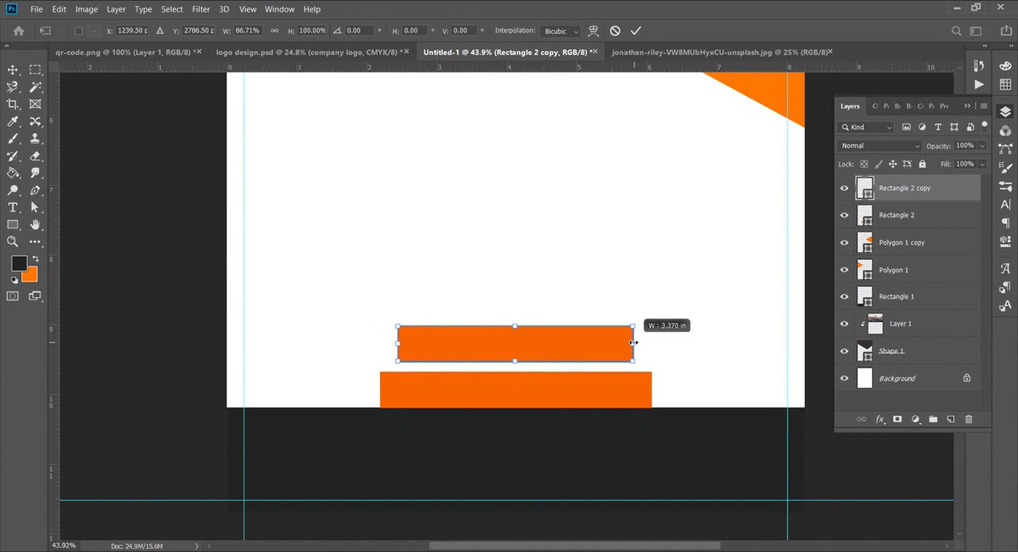
drag(482, 353, 489, 387)
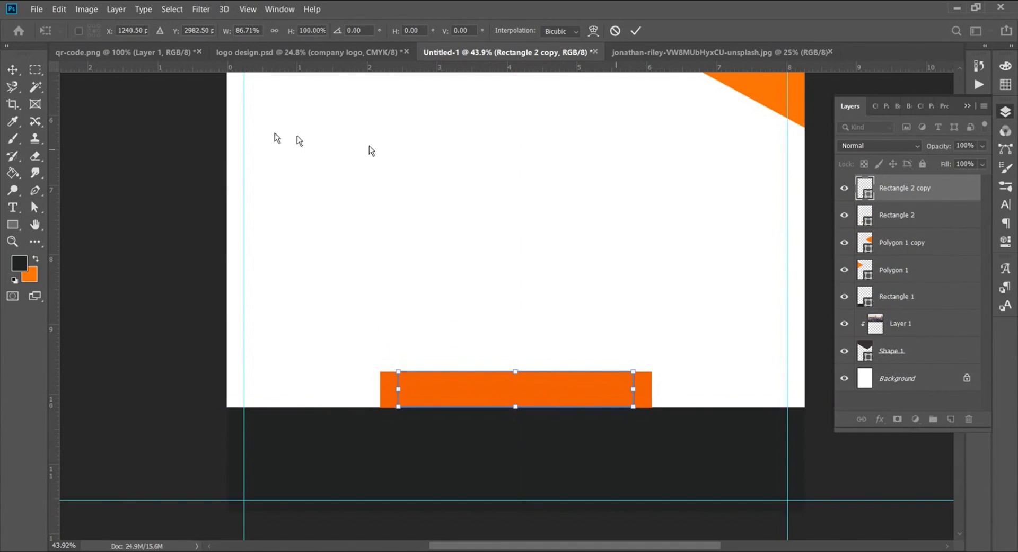
key(Return)
Step: Change the narrower rectangle copy's fill to a brighter orange
double_click(868, 197)
drag(834, 159, 835, 151)
click(954, 149)
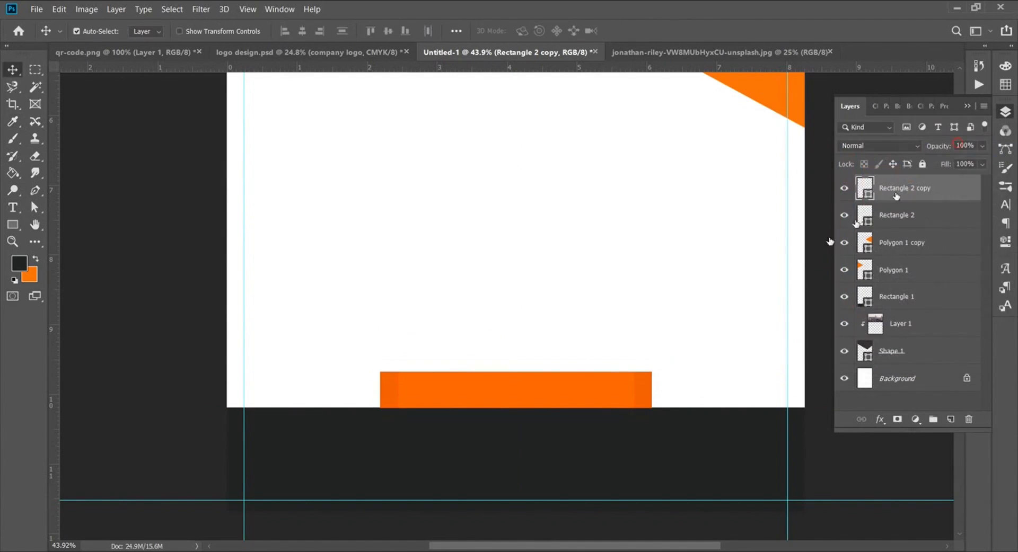
Step: Set the wider rectangle behind the copy to the dark orange fill a8460b
click(644, 399)
double_click(867, 223)
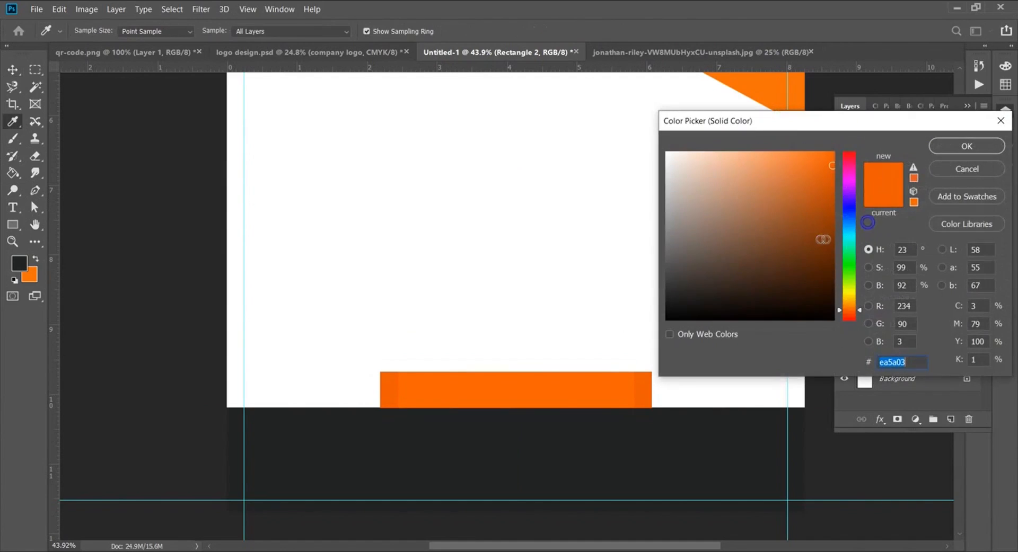
click(824, 212)
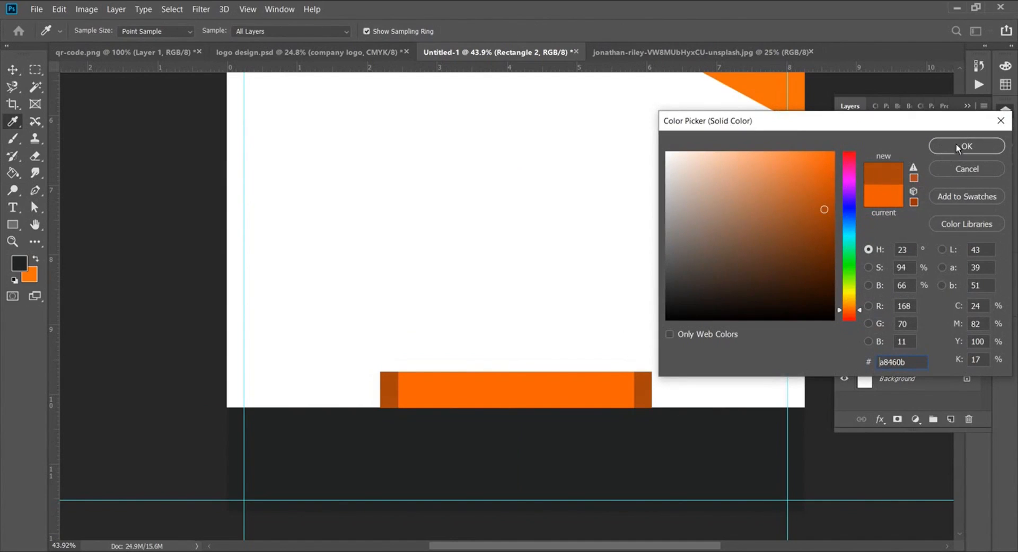
click(957, 149)
Step: Distort the bright orange copy into a trapezoid by moving both of its lower corners inward
key(ctrl+j)
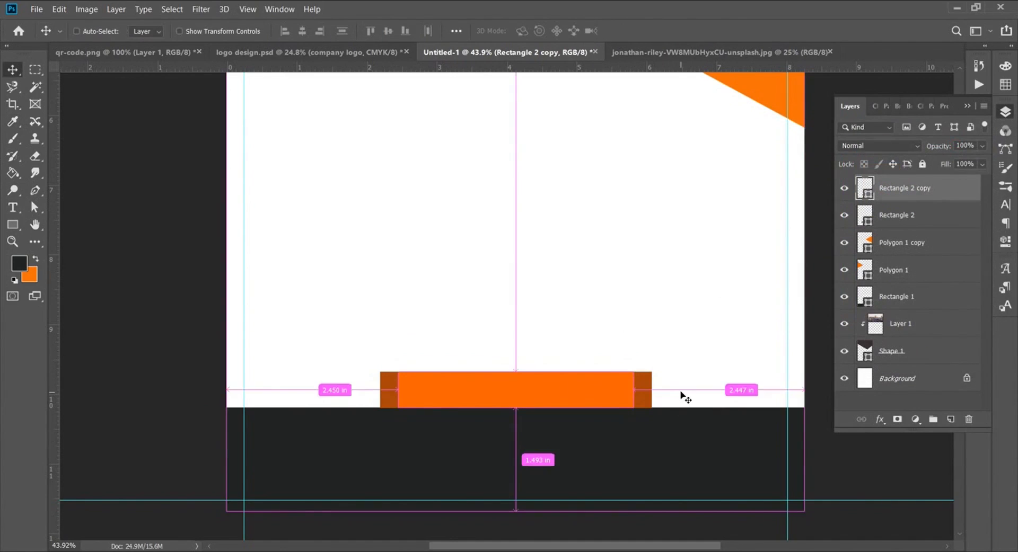
key(ctrl+t)
drag(635, 409, 614, 407)
drag(398, 409, 428, 408)
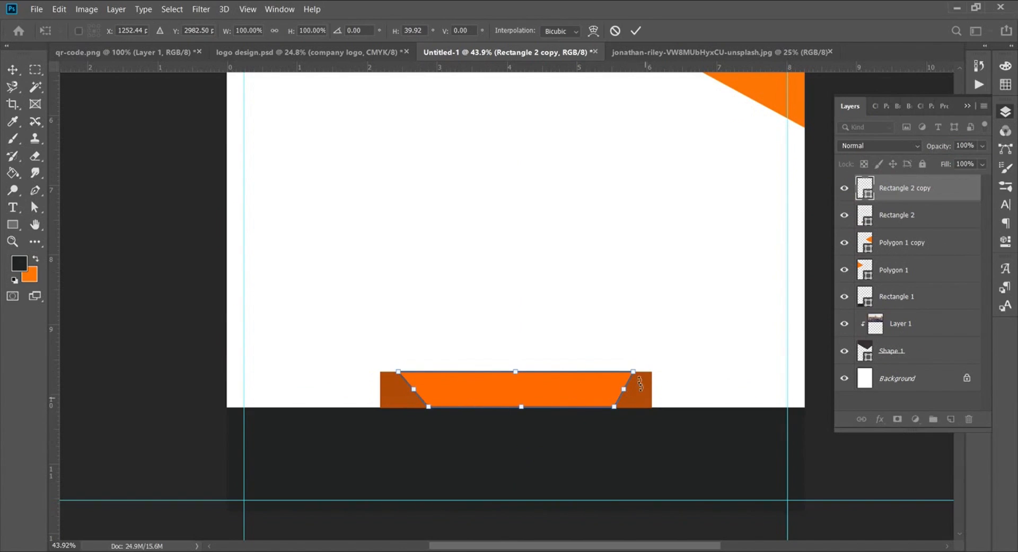
click(636, 30)
Step: Narrow the dark orange back rectangle symmetrically to 86.79% width so it matches the trapezoid's upper edge
ctrl+click(647, 398)
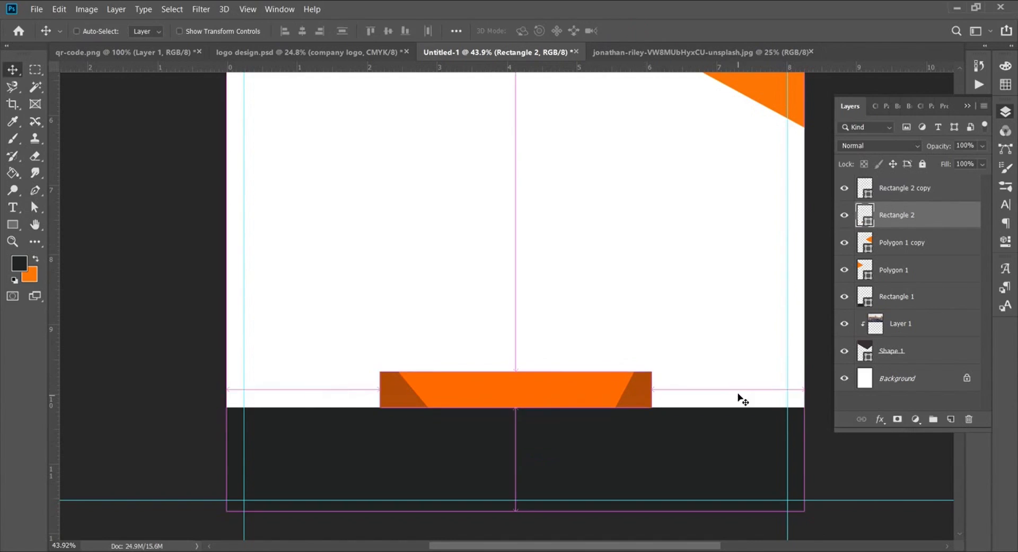
key(ctrl+t)
drag(652, 390, 634, 390)
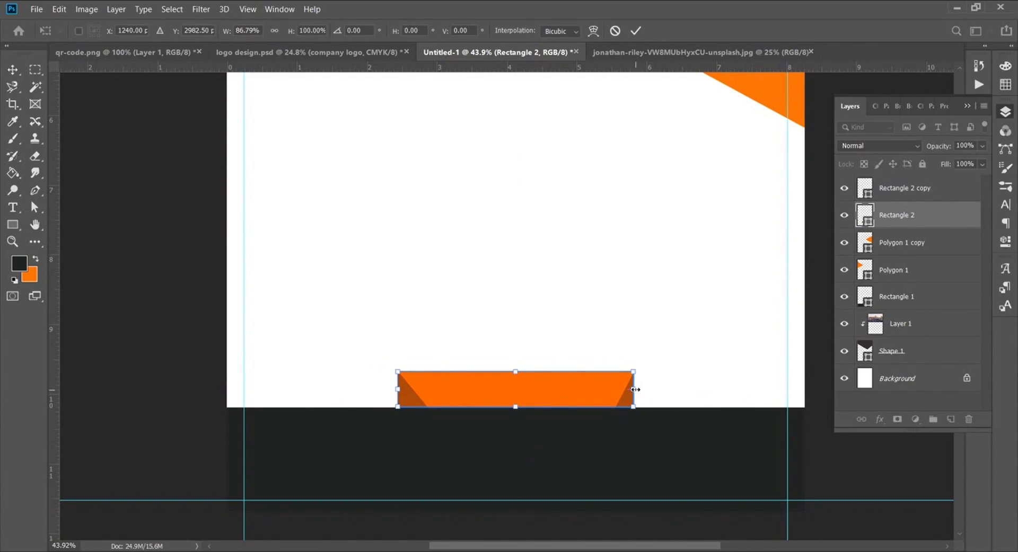
click(636, 30)
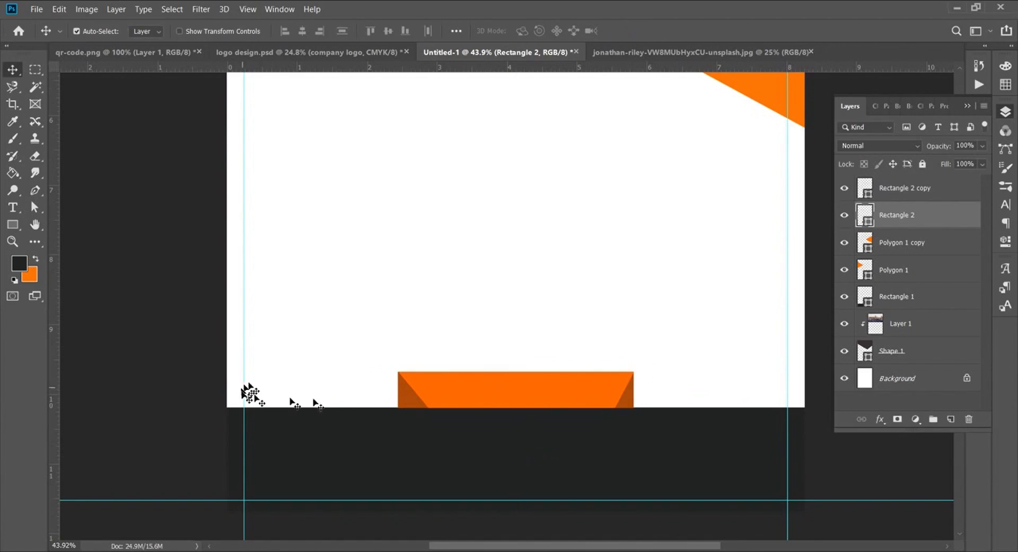
Step: Stretch the bright orange trapezoid downward to a height of 194 px so it overlaps the dark band
drag(505, 395, 514, 416)
key(ctrl+t)
click(635, 31)
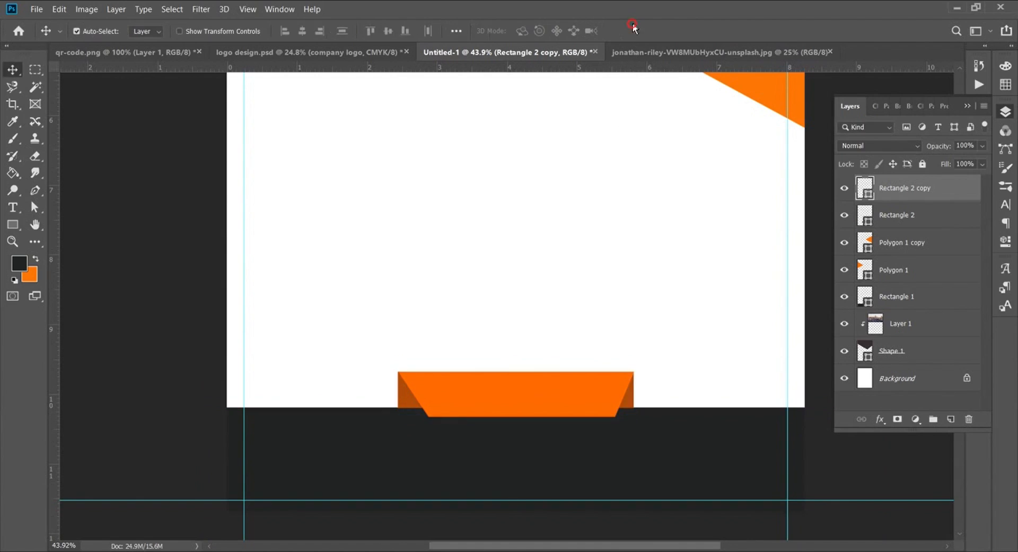
Step: Draw a thin strip of 2072 × 15 px across the ribbon and fill it with the ribbon's dark orange a8460b
click(16, 225)
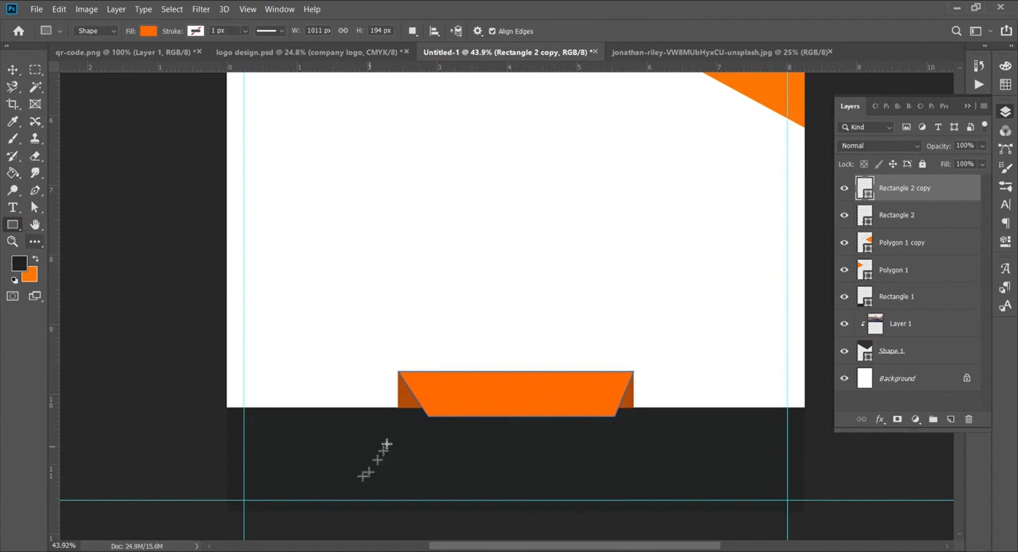
drag(367, 393, 609, 393)
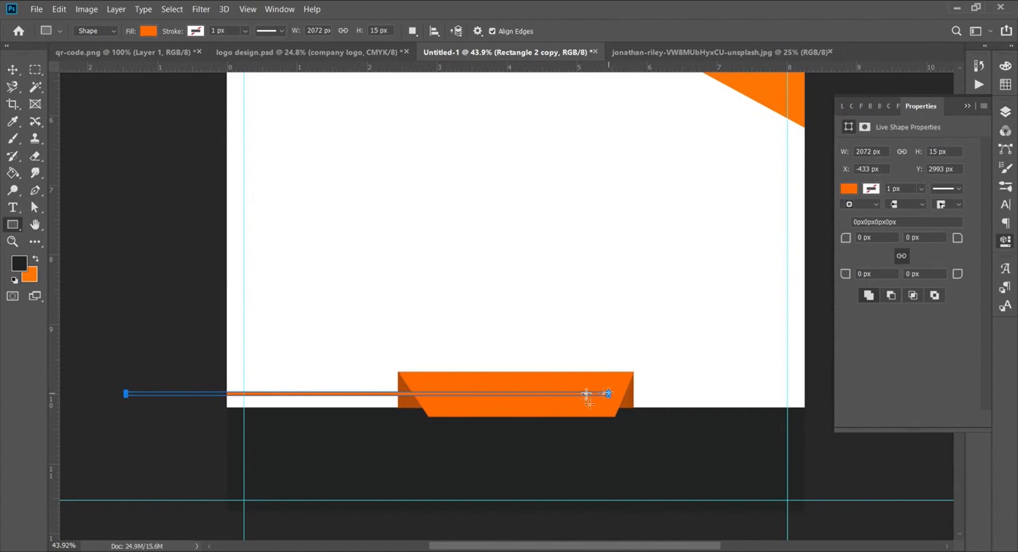
click(148, 30)
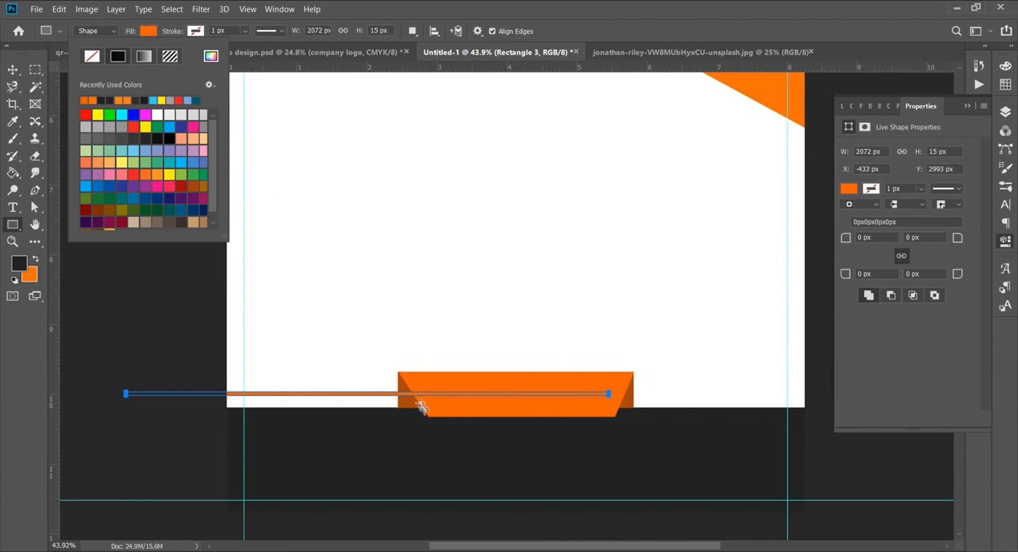
click(211, 56)
click(415, 401)
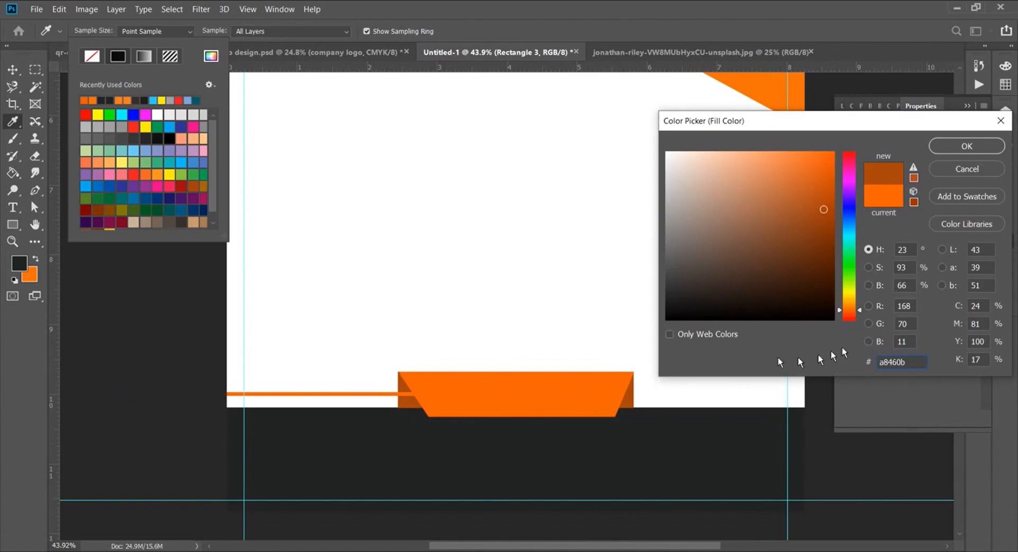
click(953, 152)
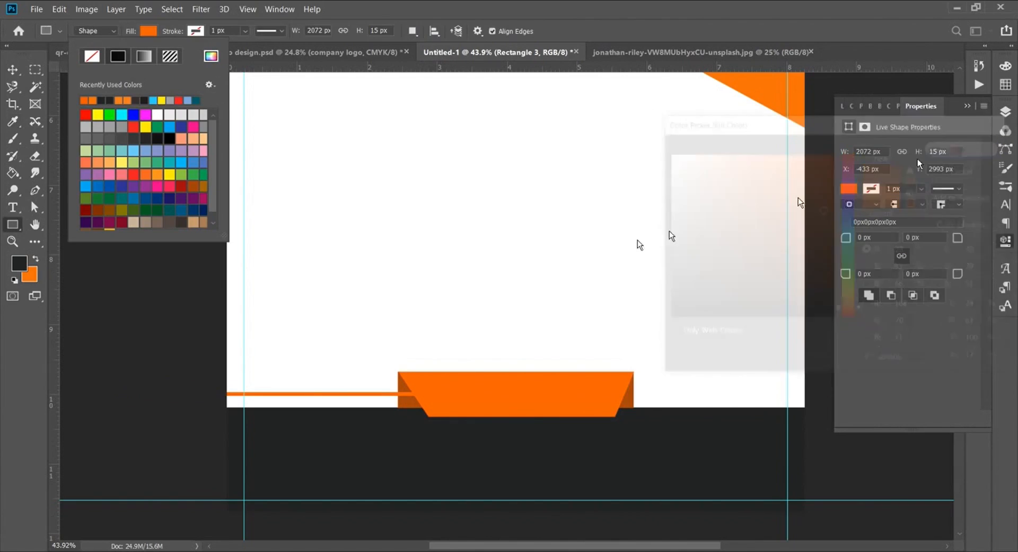
click(387, 391)
Step: Move the thin strip to the dark band's upper edge at X 257 px, Y 3060 px and place its layer below both ribbon shapes
key(v)
drag(396, 407, 556, 421)
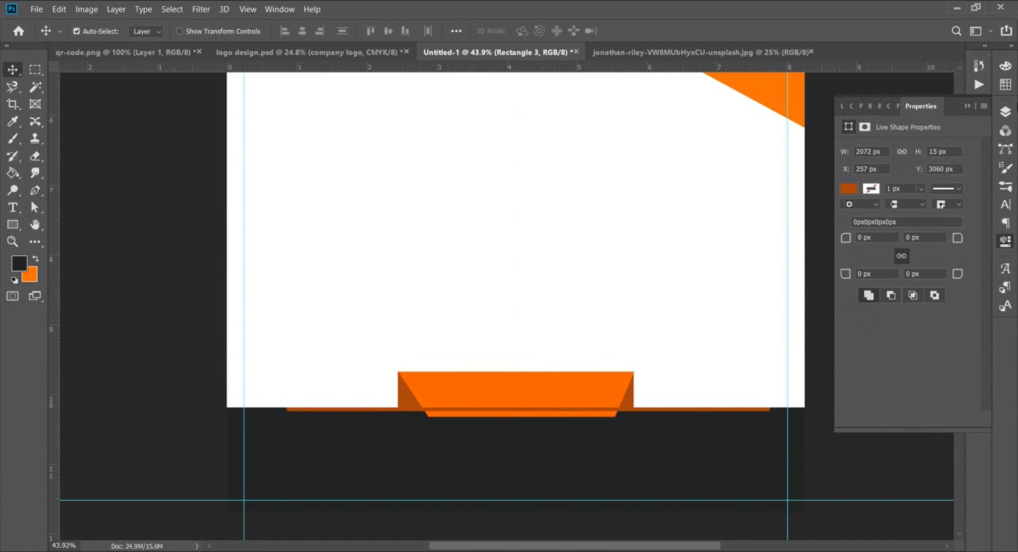
click(1005, 116)
drag(857, 235, 862, 256)
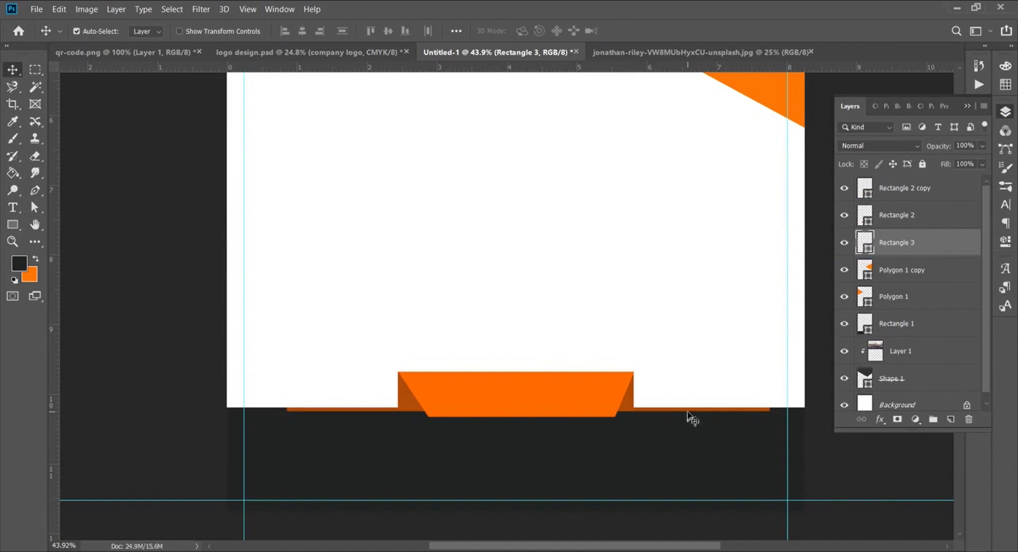
Step: Raise the thin dark orange strip onto the dark band's upper edge and widen it to 125.77% so it spans the full page width
click(725, 410)
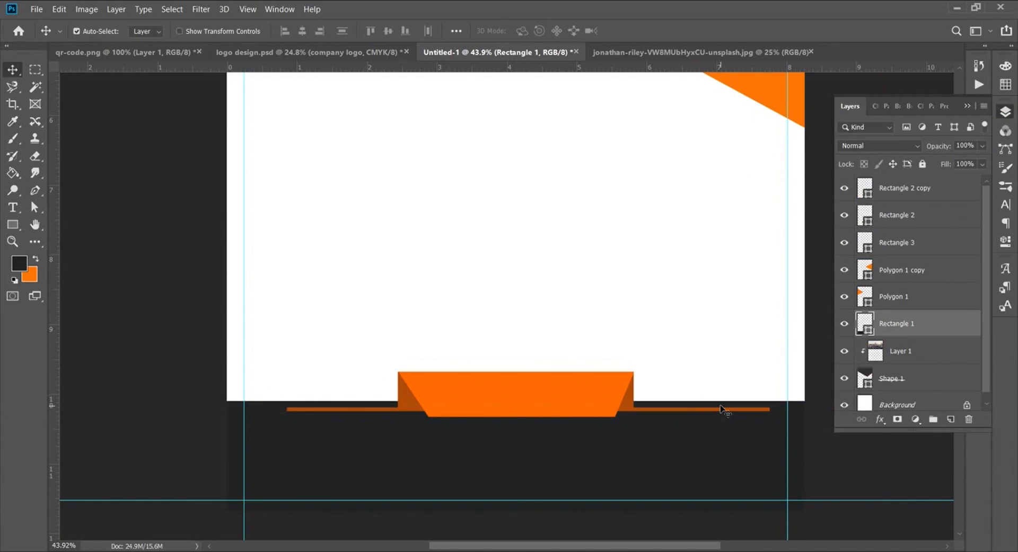
drag(721, 410, 723, 407)
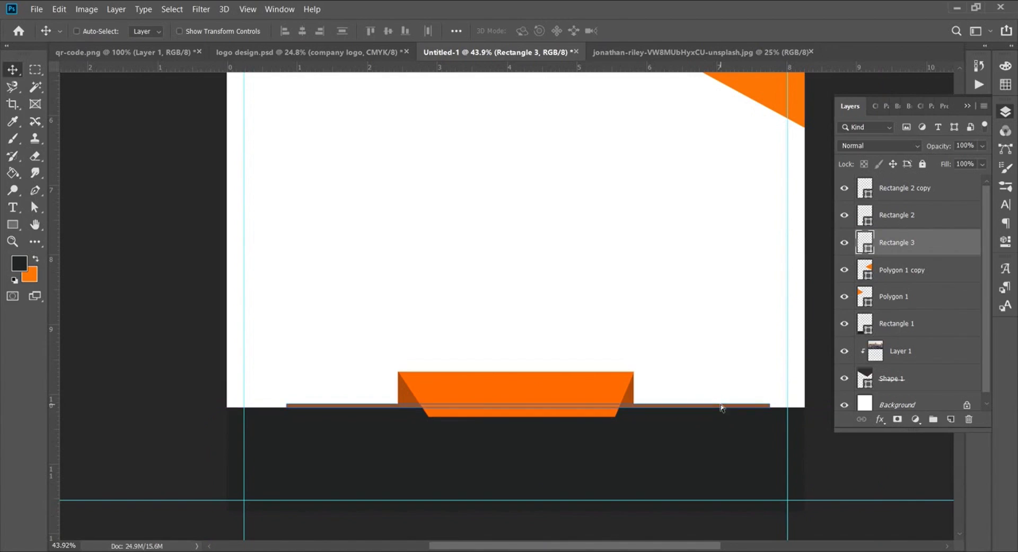
key(ctrl+t)
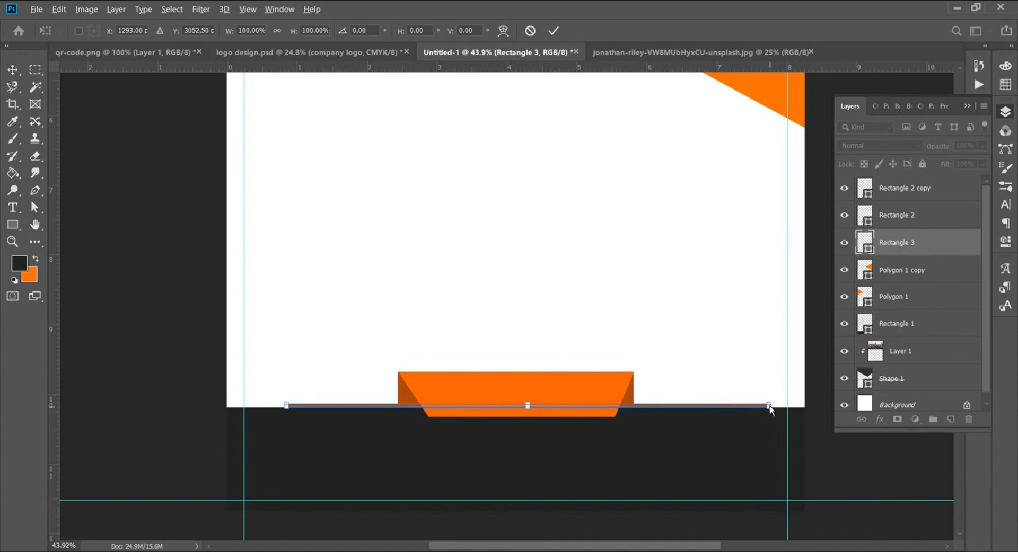
drag(769, 408, 835, 408)
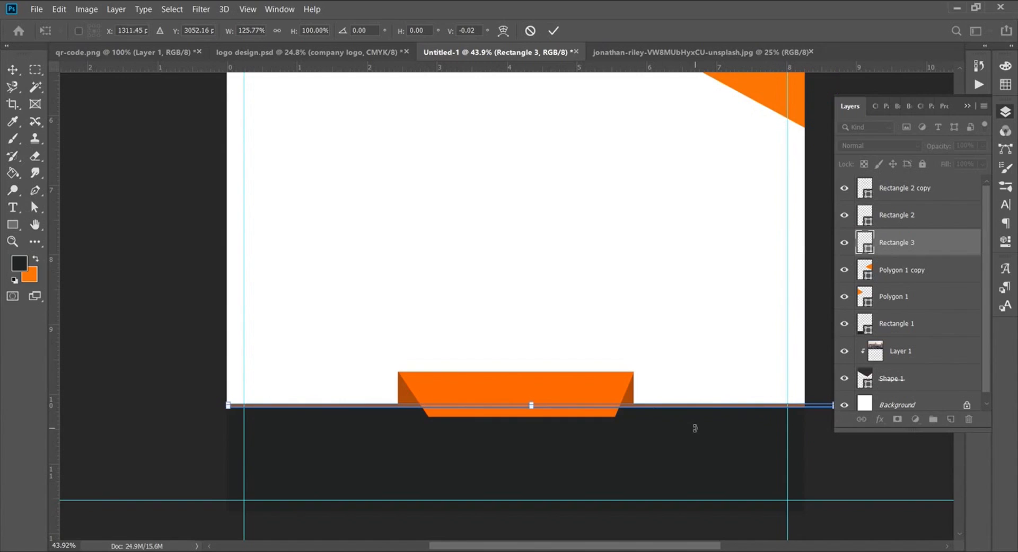
click(553, 30)
click(493, 221)
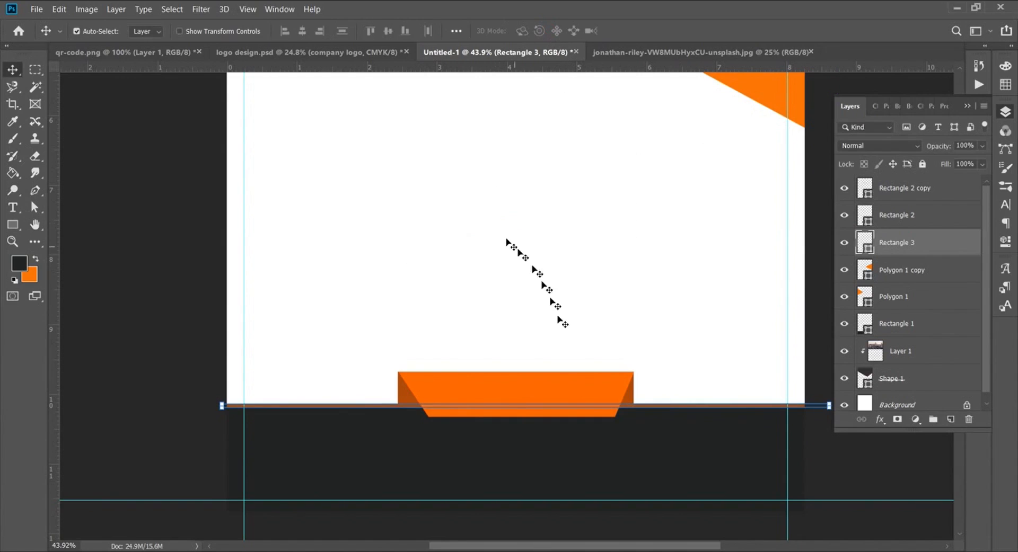
click(685, 324)
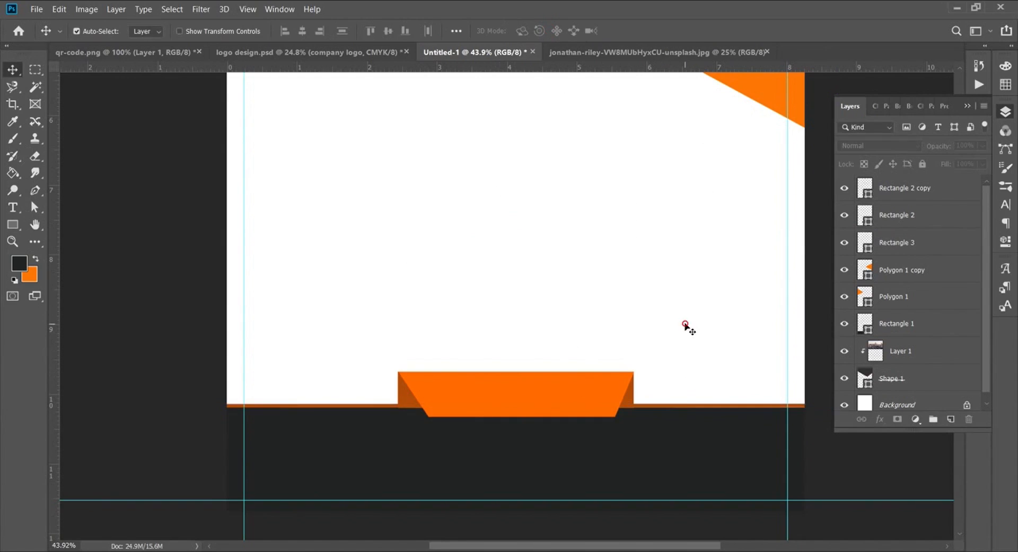
click(395, 407)
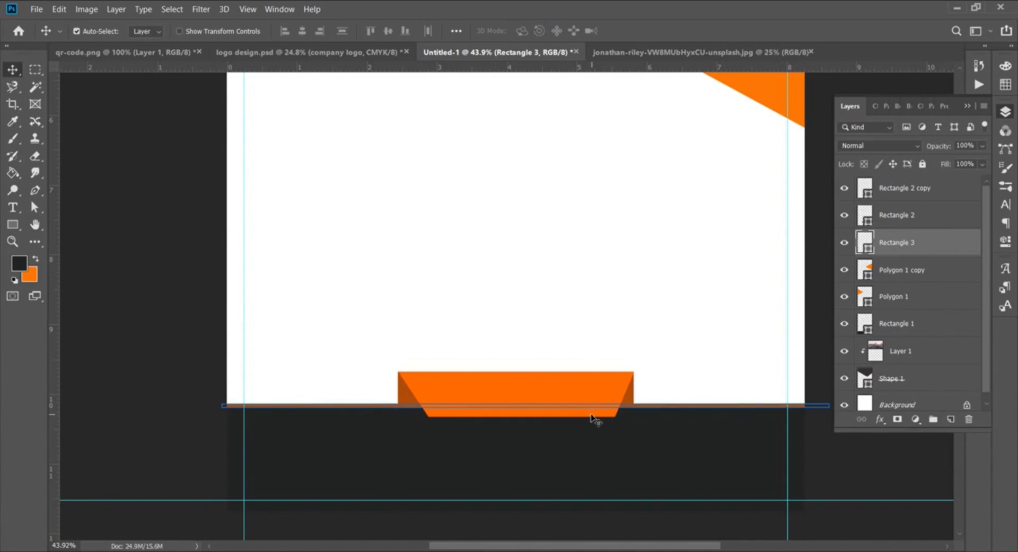
click(595, 320)
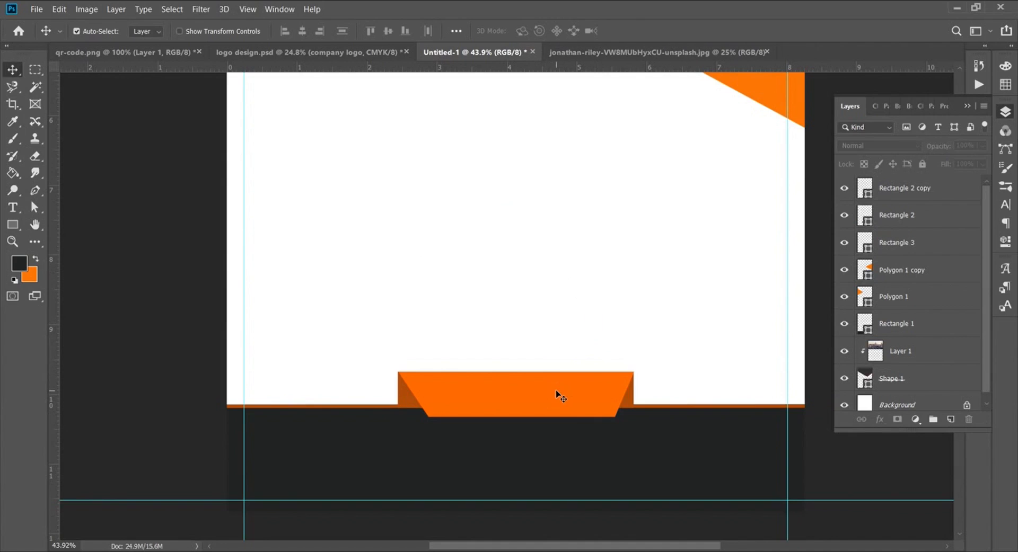
key(ctrl+0)
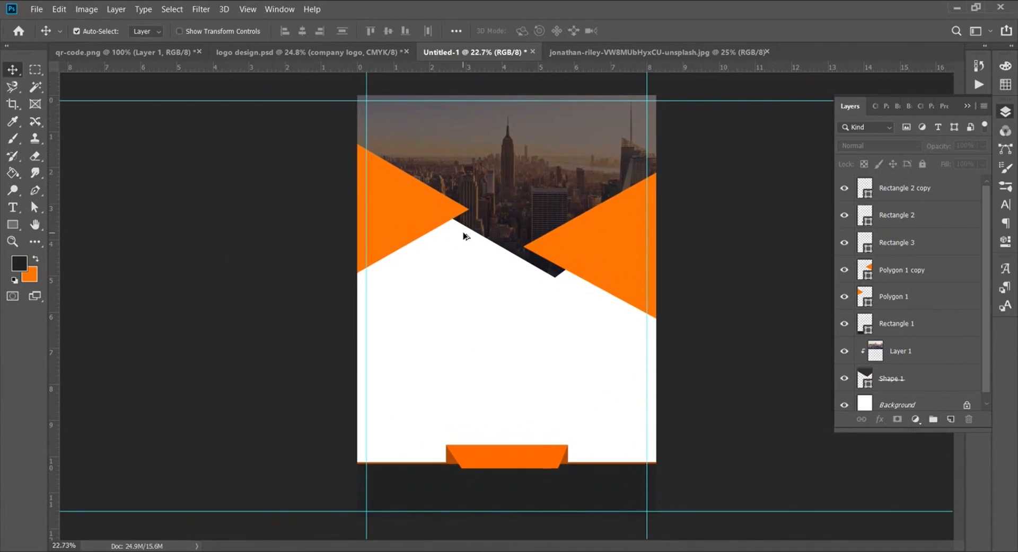
Step: Copy the company logo text and arrow from logo design.psd into the flyer, placed at the skyline header's upper-left margin guides
click(262, 52)
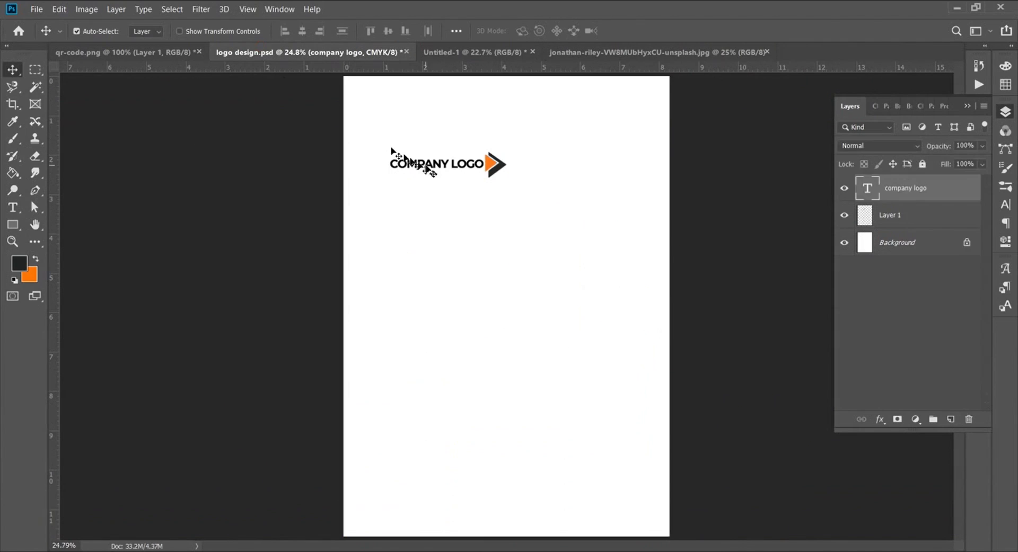
ctrl+click(896, 219)
drag(492, 168, 461, 121)
scroll(419, 149, up, 4)
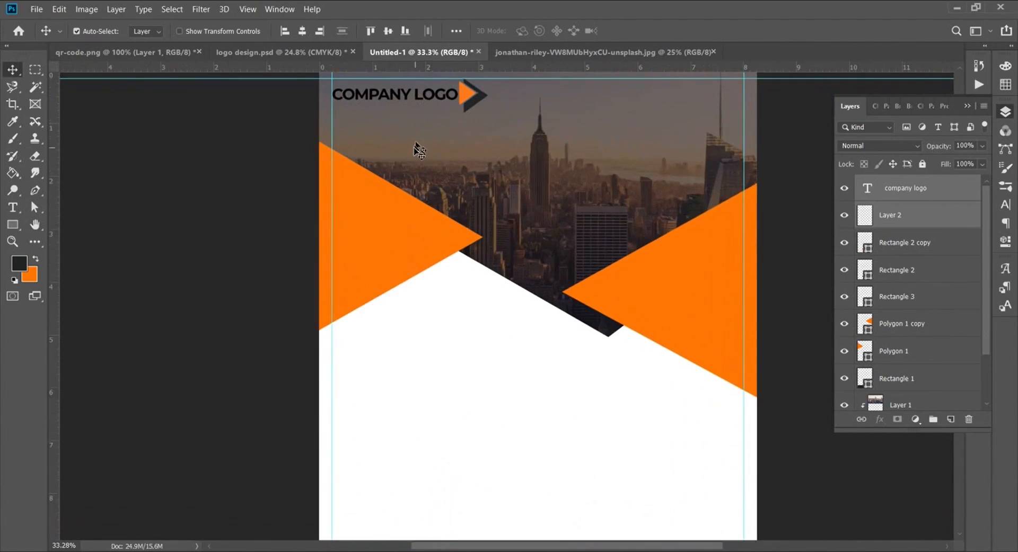
scroll(430, 170, up, 3)
click(882, 188)
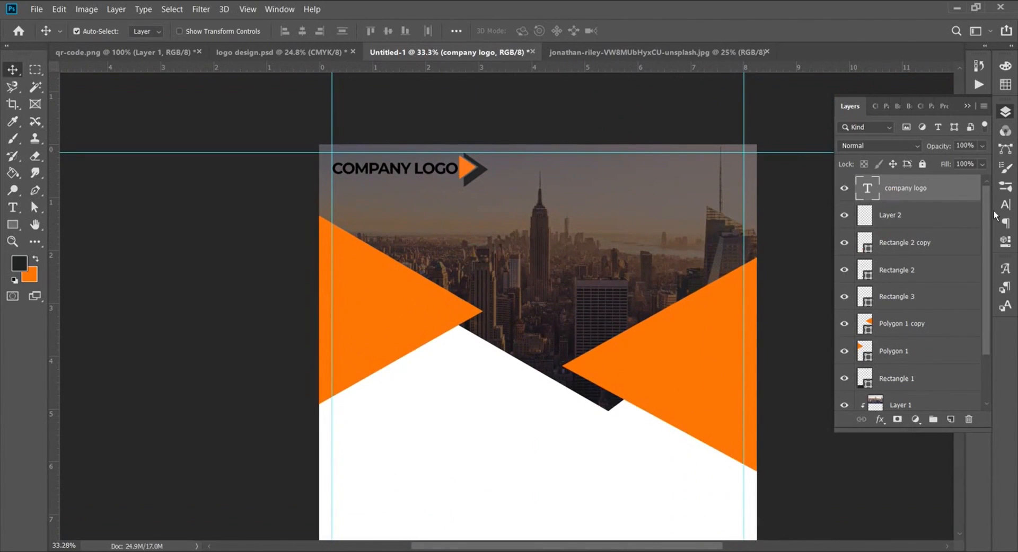
click(908, 217)
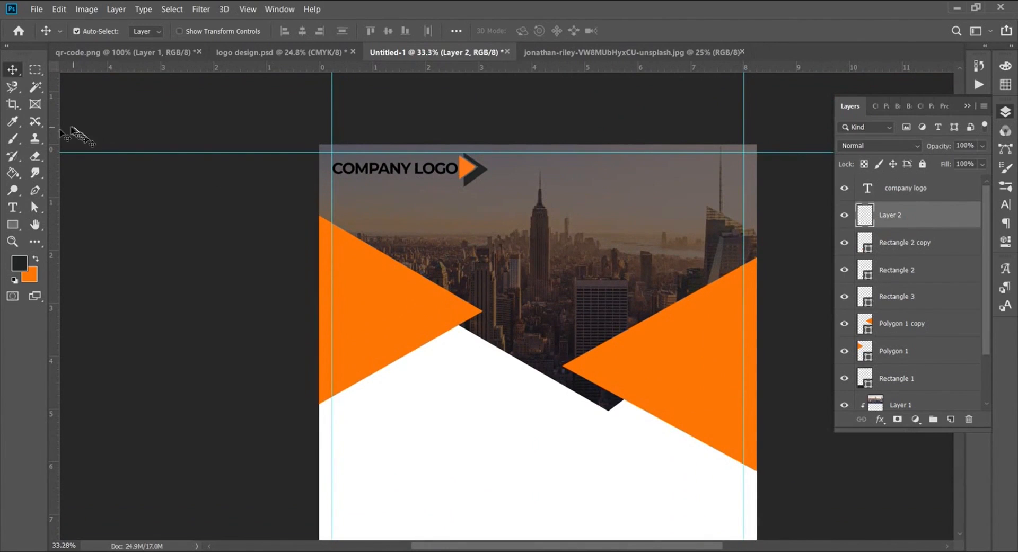
click(13, 173)
key(x)
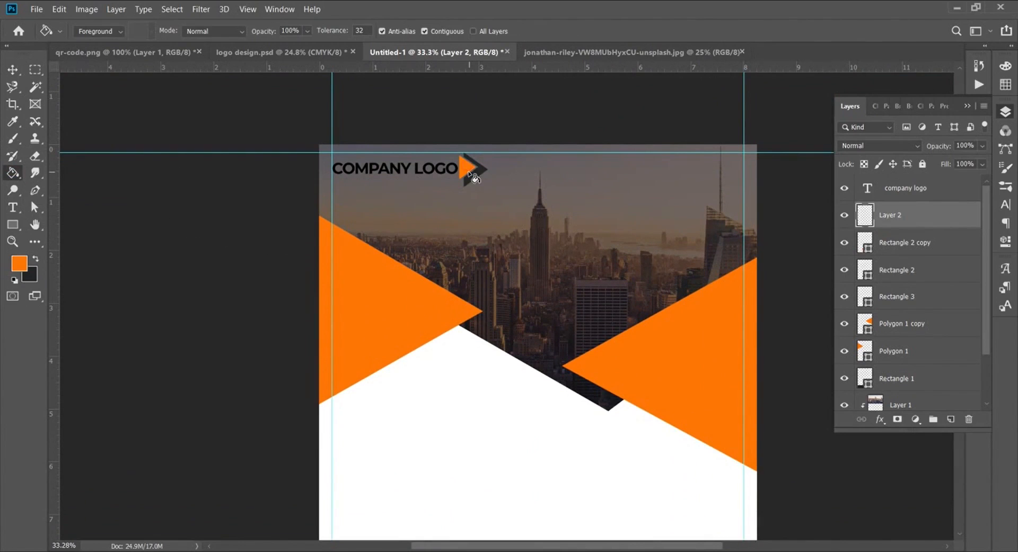
key(x)
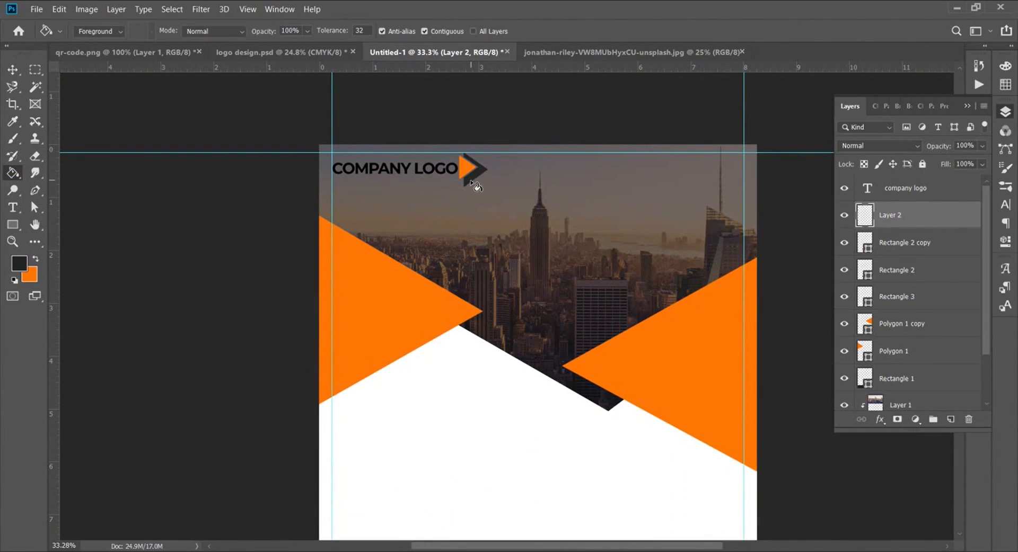
Step: Draw a dark circle of 579 × 578 px and move it to X 1746 px, Y 573 px, overlapping the right orange triangle's upper edge
scroll(524, 271, down, 2)
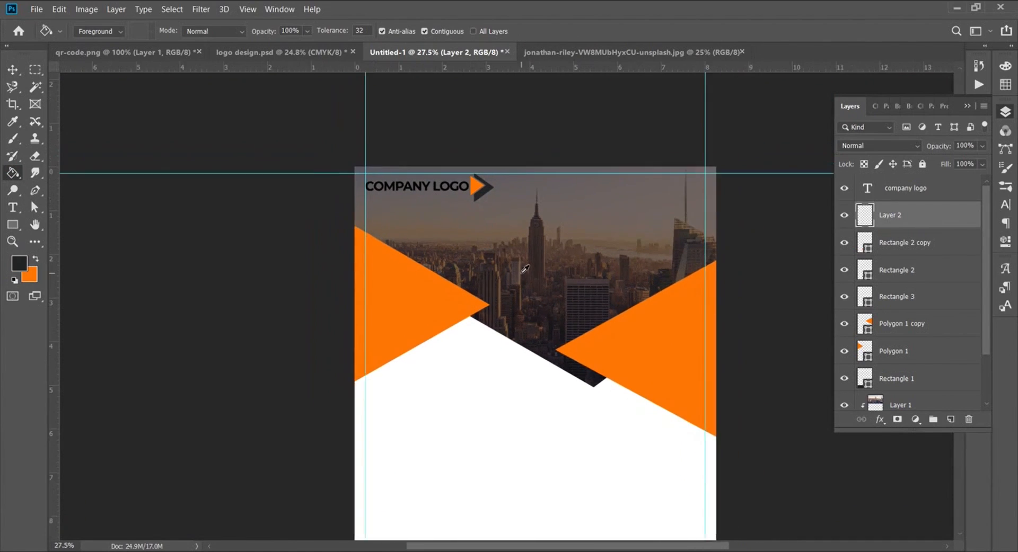
scroll(510, 271, down, 1)
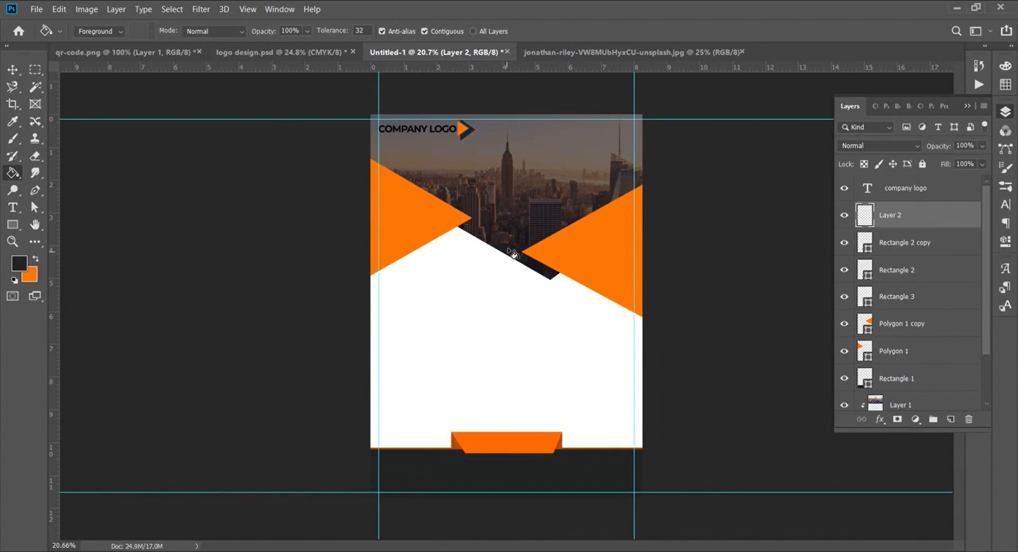
click(35, 225)
click(20, 228)
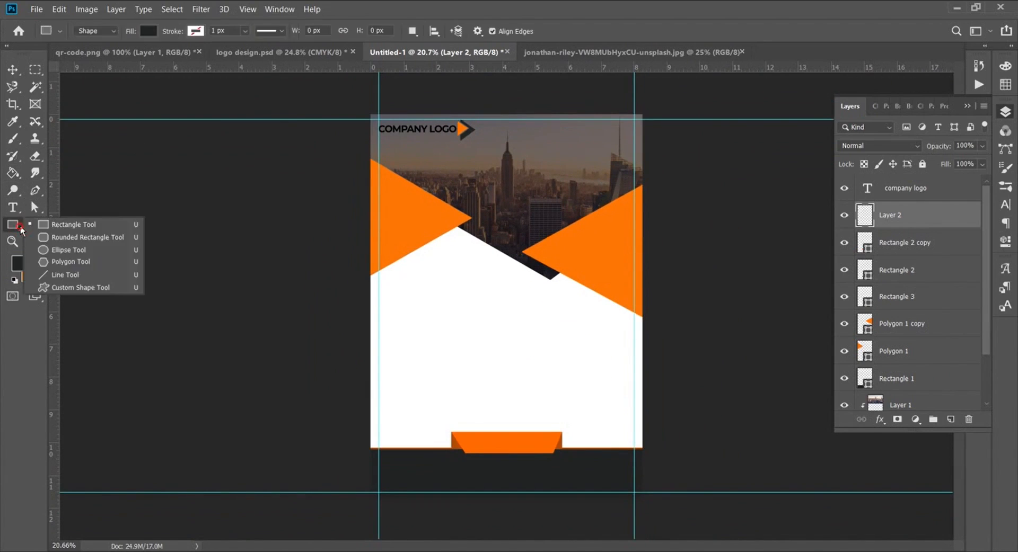
click(48, 251)
drag(572, 203, 632, 261)
key(v)
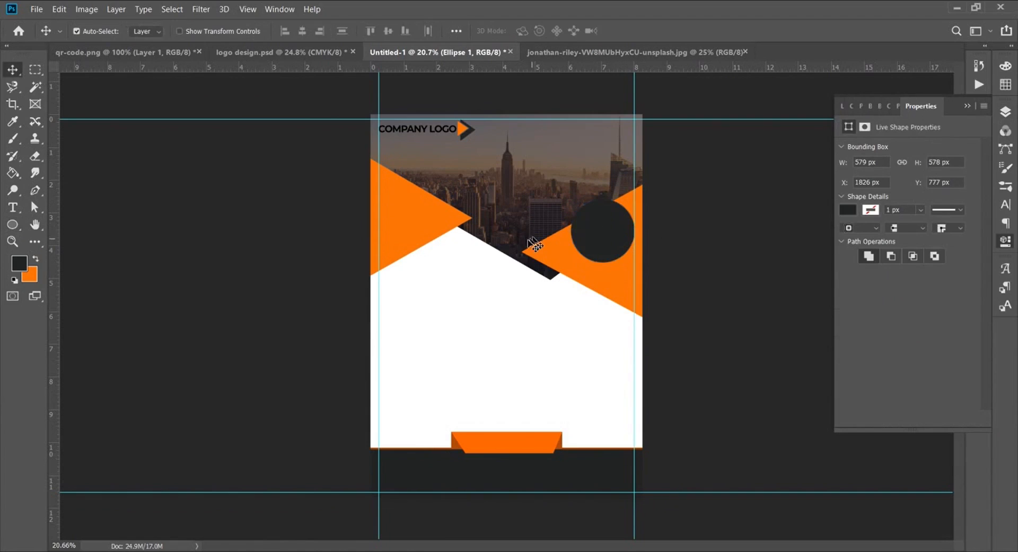
drag(595, 234, 586, 214)
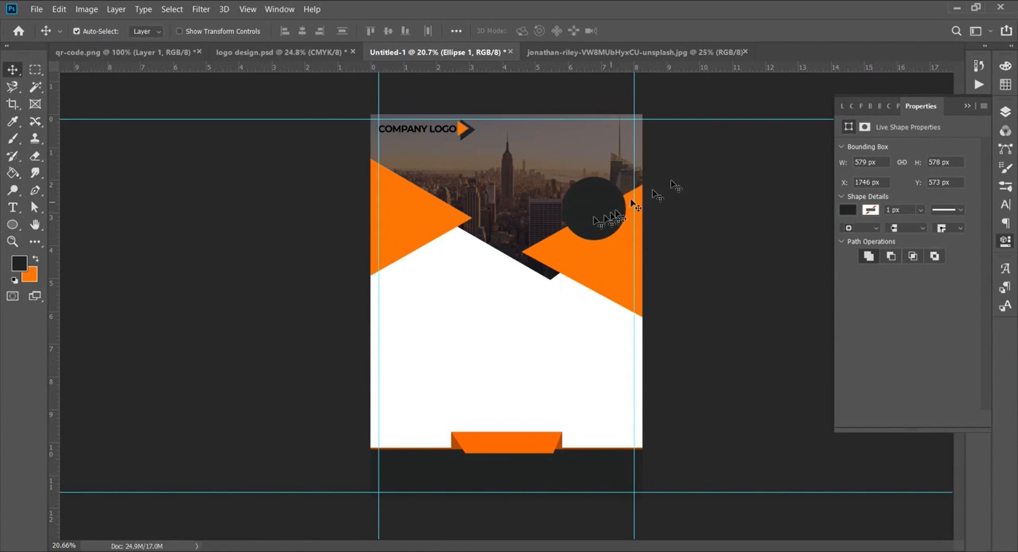
Step: Place the circle's layer above the logo layers and group all other layers except the background under the name shapes
click(1005, 111)
drag(895, 217, 891, 190)
click(886, 218)
scroll(887, 222, down, 3)
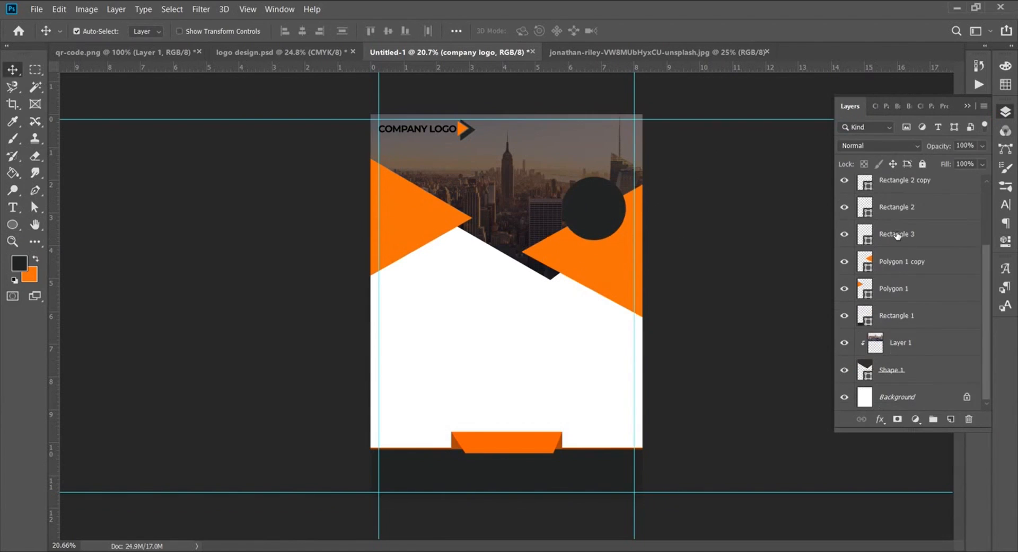
shift+click(909, 377)
key(ctrl+g)
double_click(896, 210)
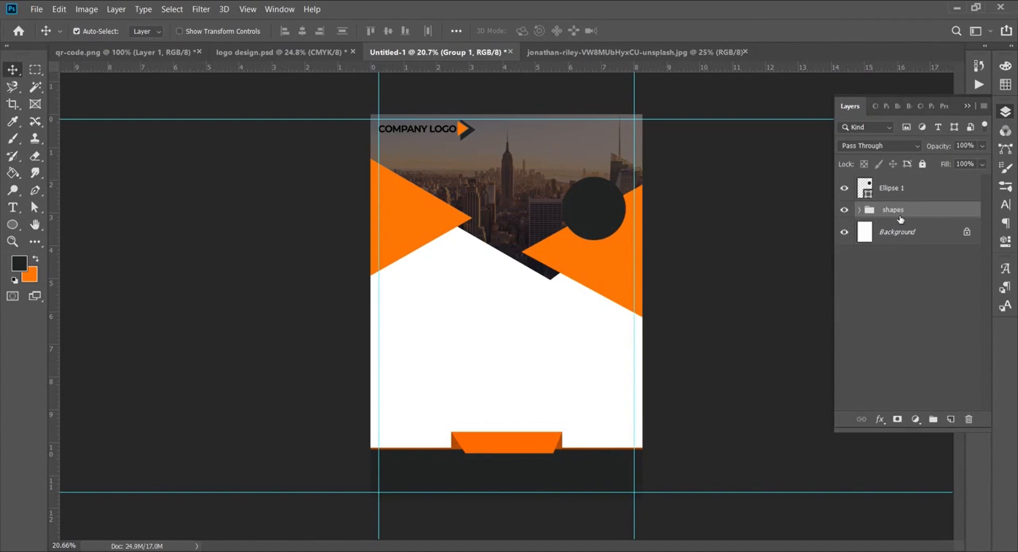
Step: Give the dark circle a light grey stroke of 3 px
click(895, 198)
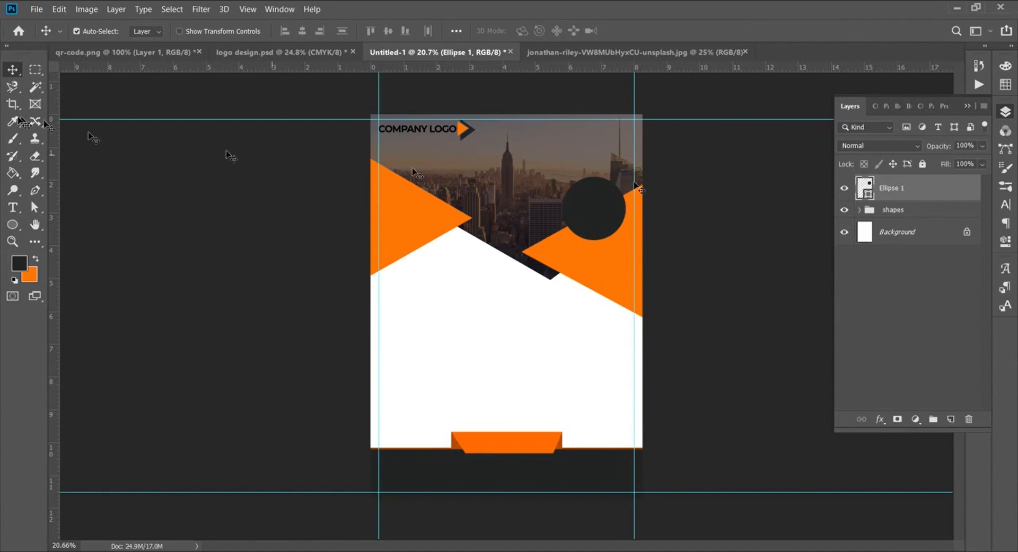
click(12, 225)
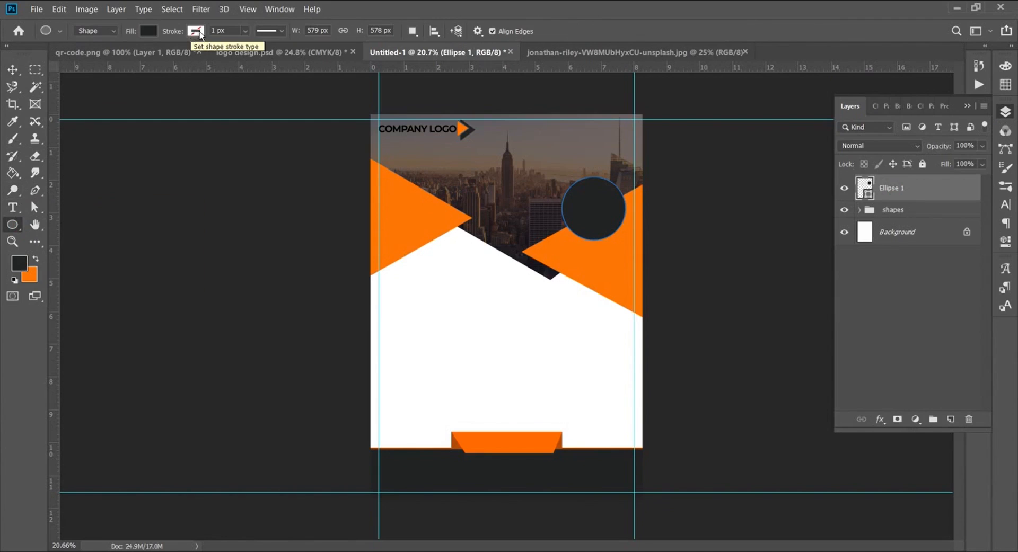
click(200, 35)
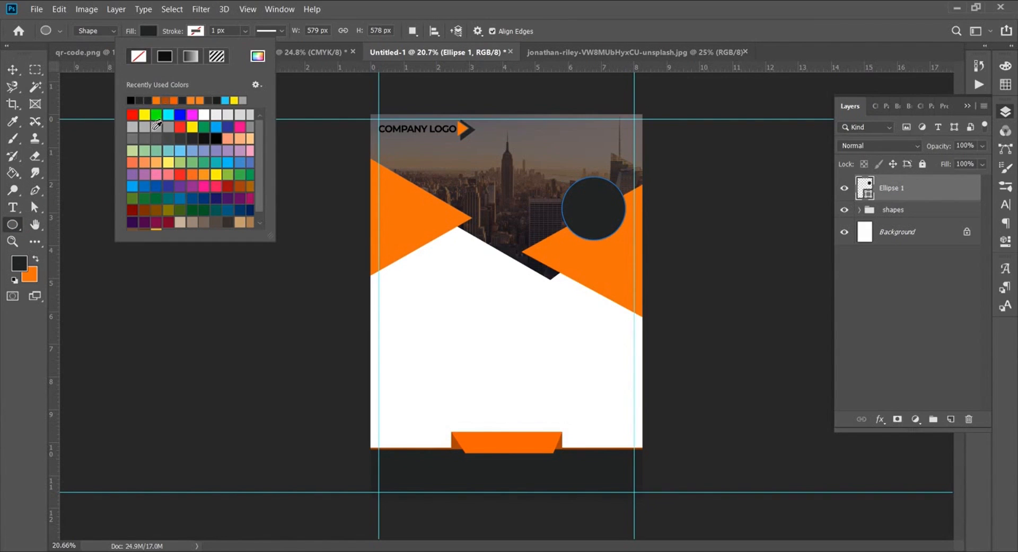
click(156, 127)
click(213, 30)
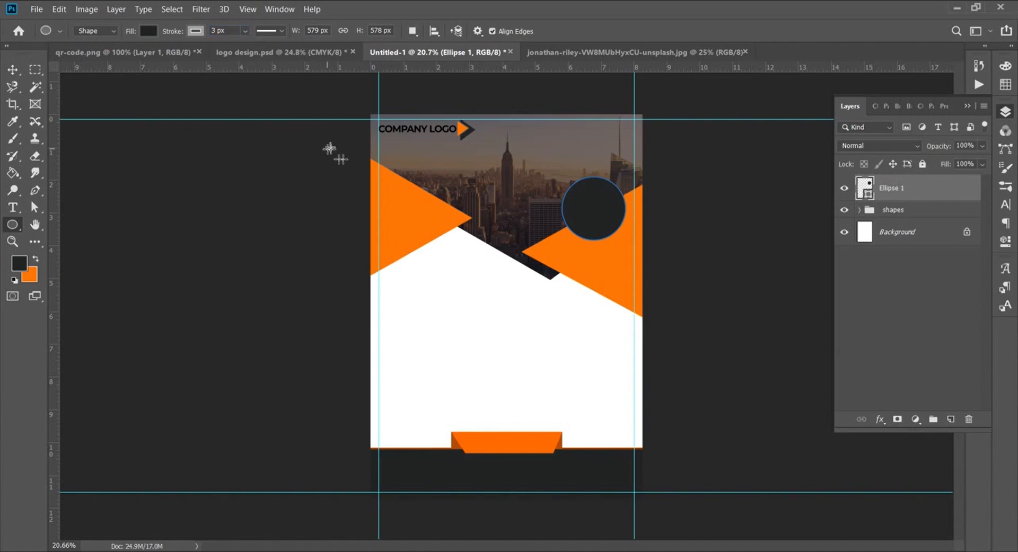
key(v)
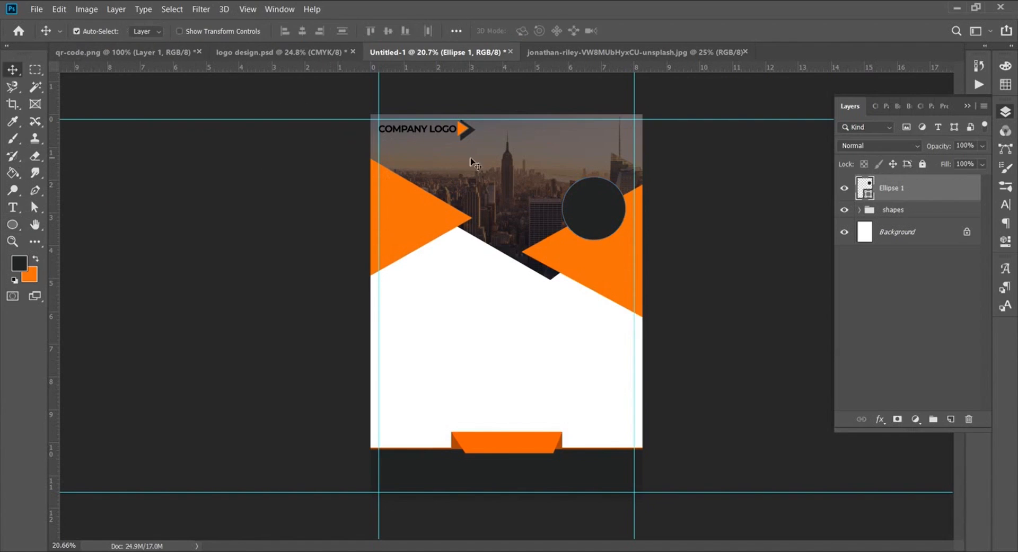
Step: Place the suited businessman's portrait from the Downloads folder as an embedded image, scaled to 2.93% and positioned over the circle
click(37, 9)
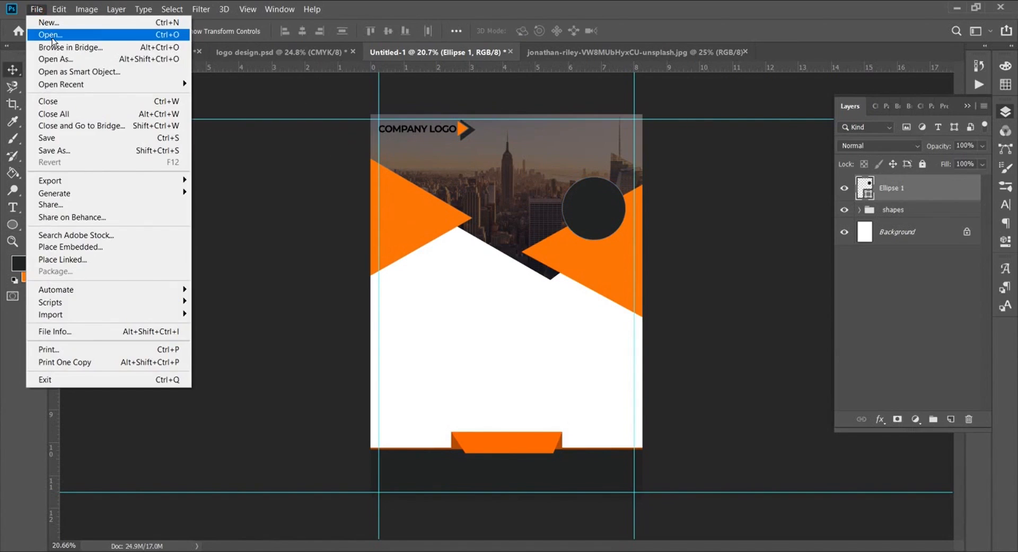
click(74, 246)
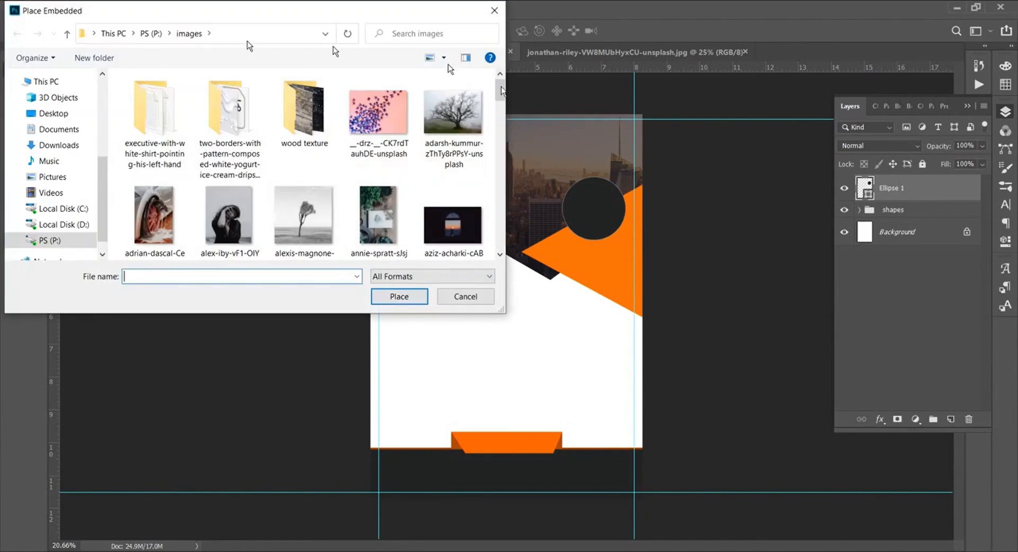
click(59, 145)
click(169, 135)
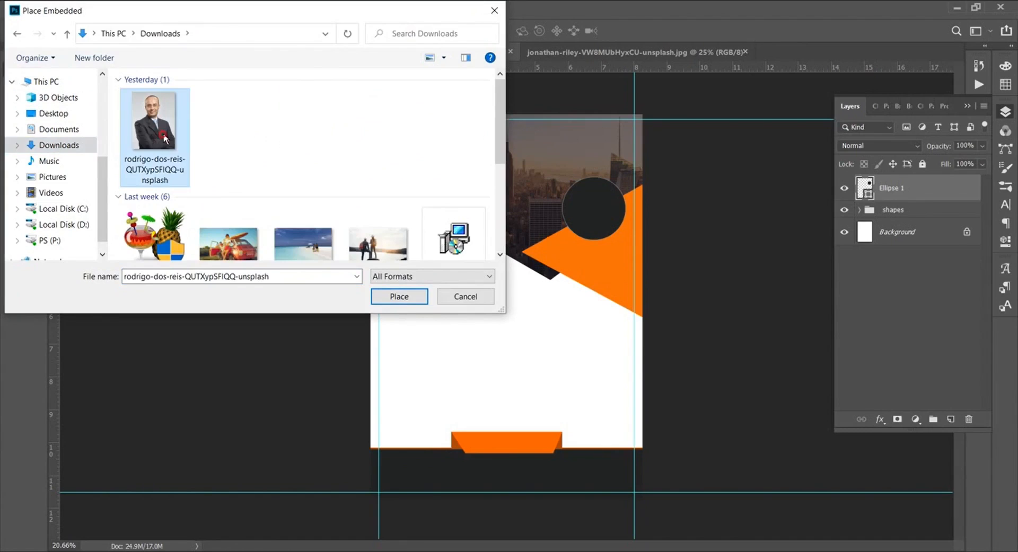
click(389, 299)
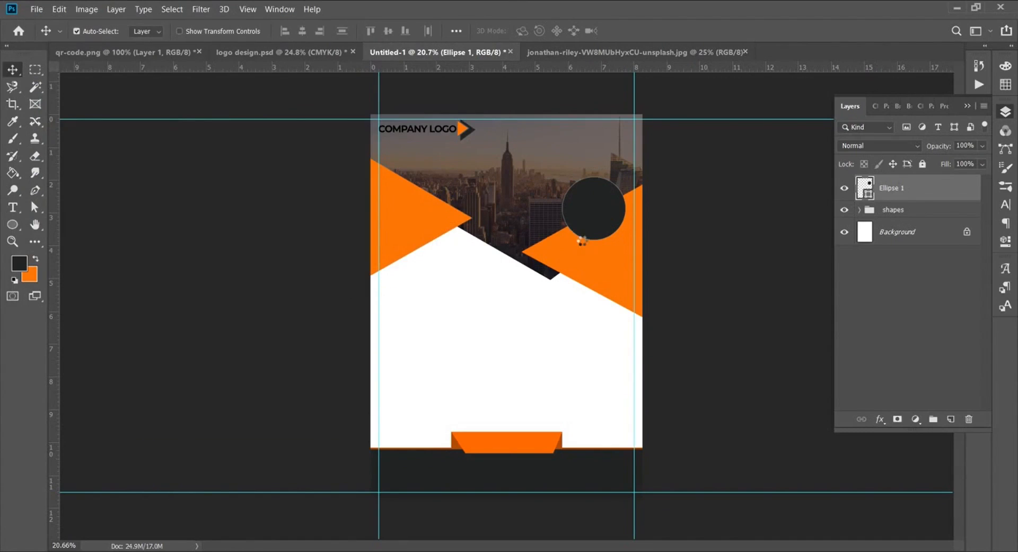
drag(642, 125, 552, 246)
drag(509, 274, 605, 192)
click(503, 31)
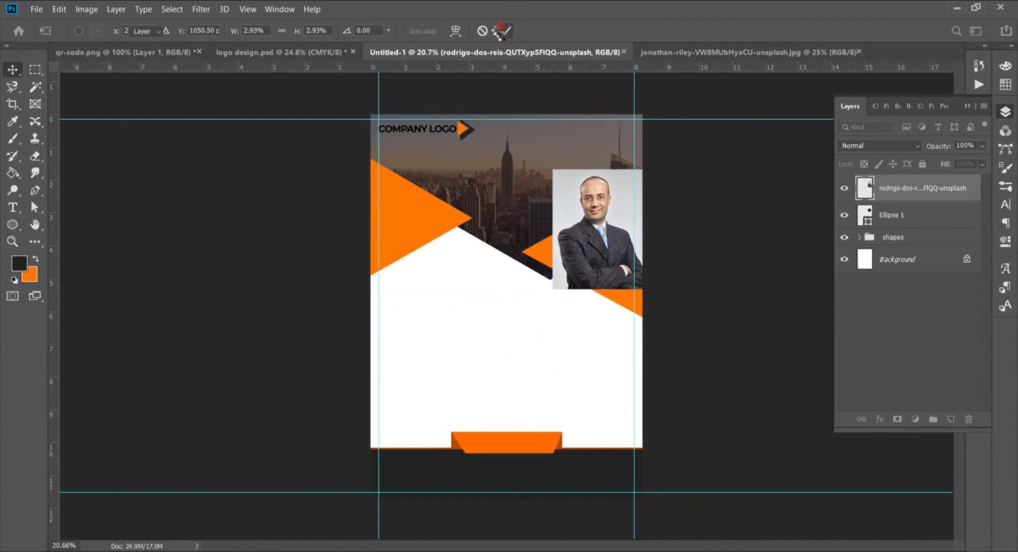
Step: Clip the portrait to the circle with the face centred in it, and select the circle's layer
right_click(923, 198)
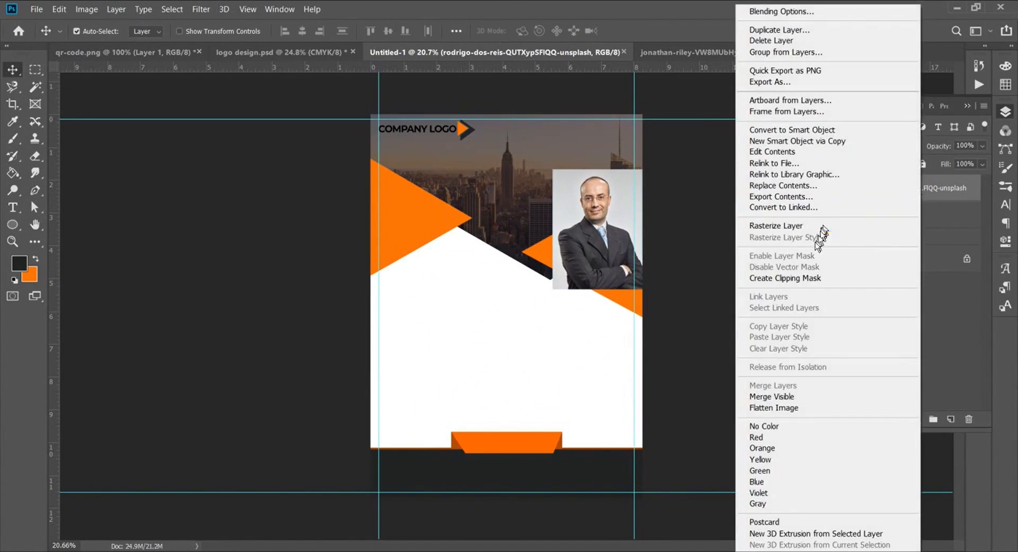
click(813, 273)
drag(593, 218, 592, 220)
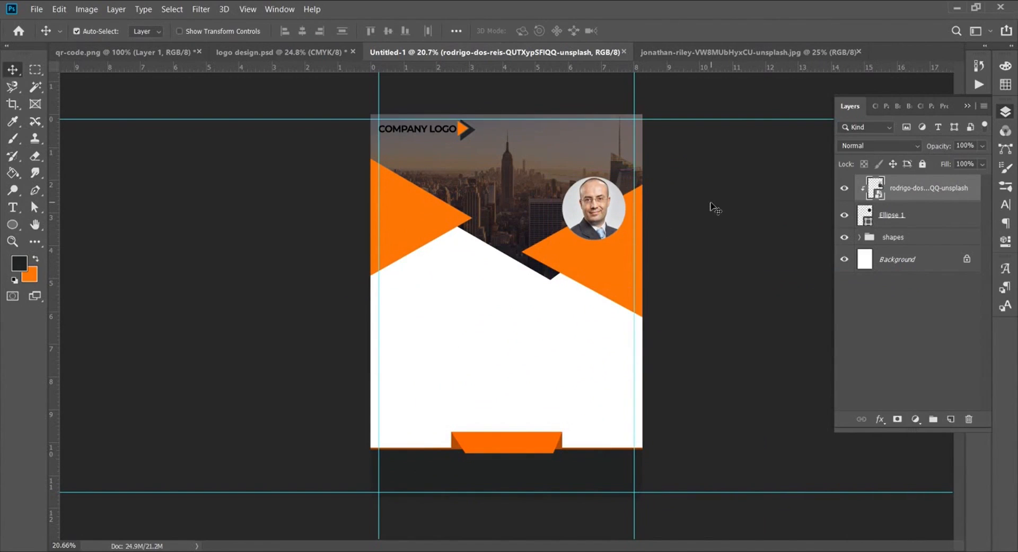
click(869, 219)
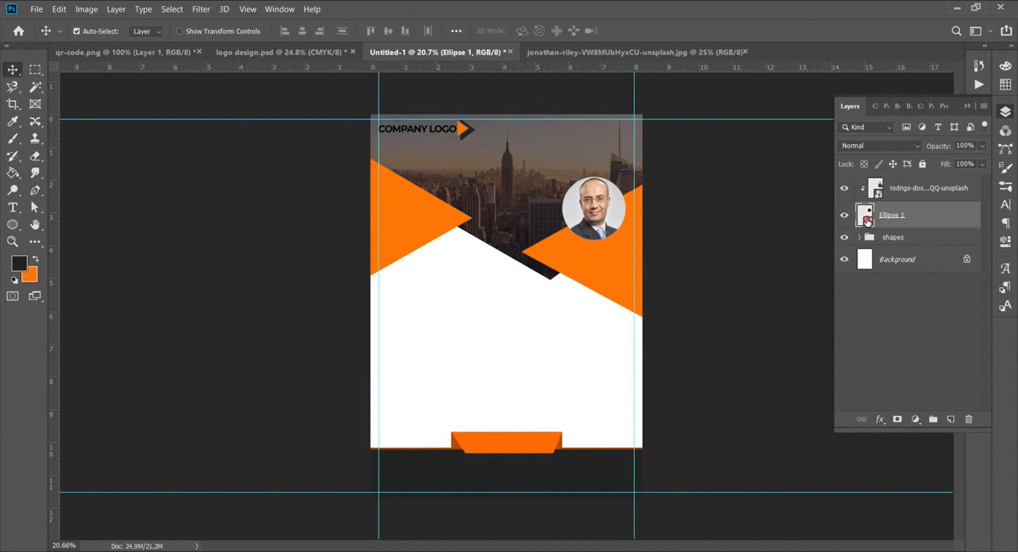
Step: Change the portrait circle's stroke to black with a width of 4 px
click(16, 225)
click(148, 30)
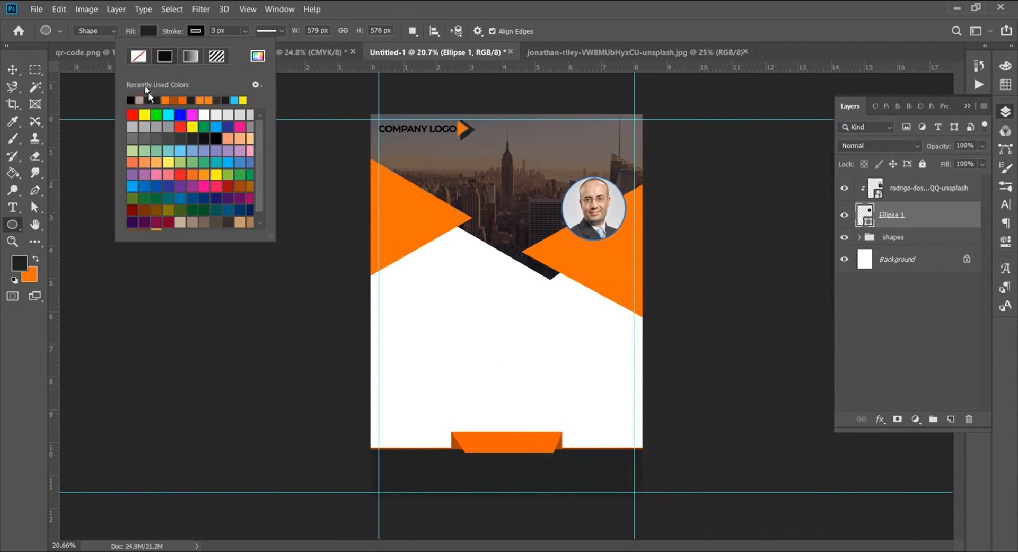
click(211, 31)
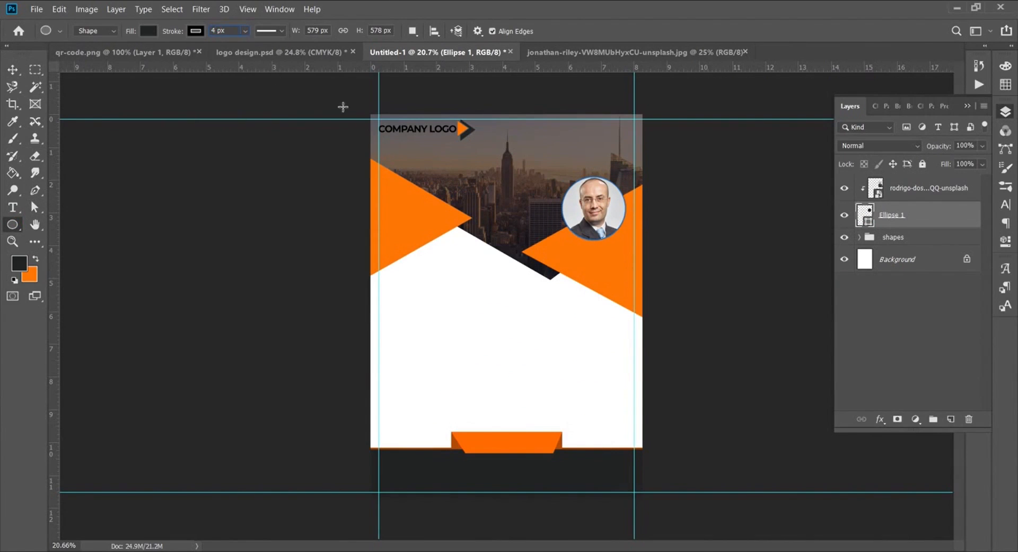
key(v)
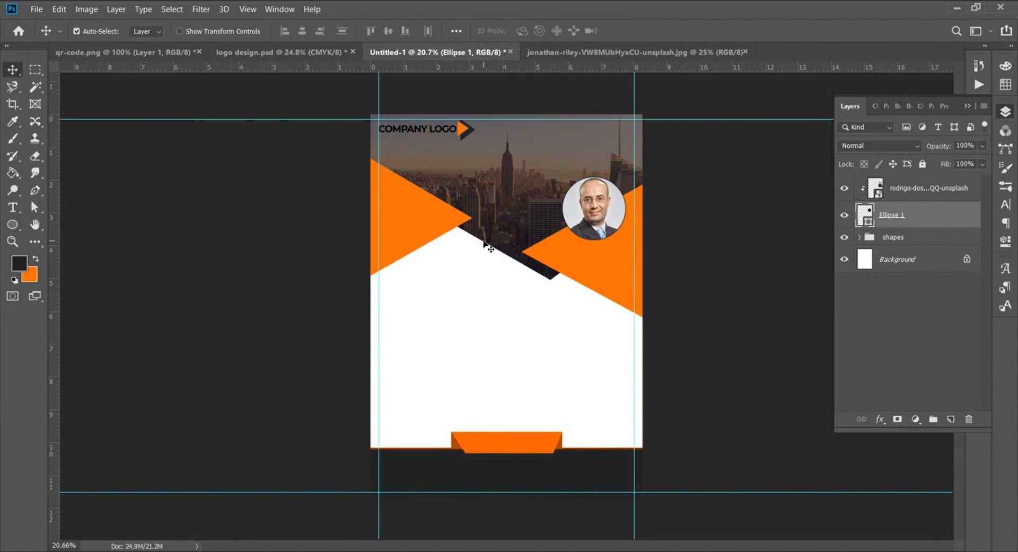
Step: Select the portrait and circle layers together and move them slightly up and right, against the right margin guide
click(894, 199)
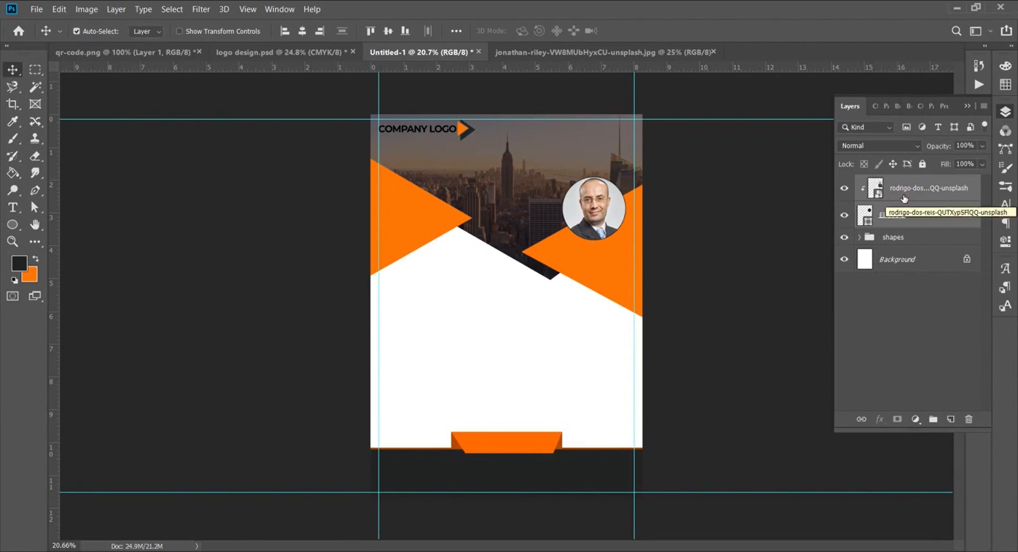
drag(594, 225, 606, 216)
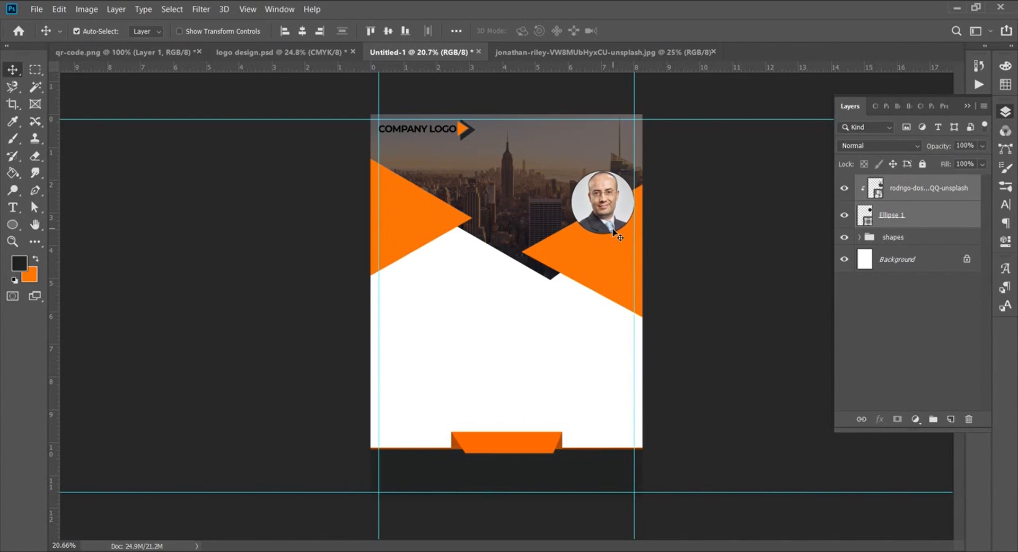
key(shift+Right)
key(shift+Right)
key(shift+Down)
key(shift+Down)
key(shift+Down)
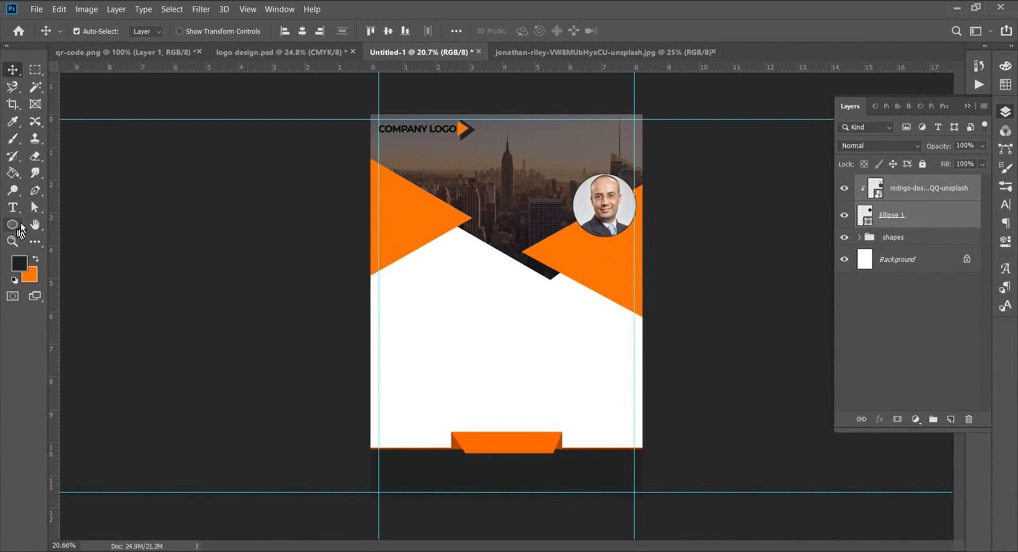
Step: Bring the QR code from qr-code.png into the flyer, scaled to 68.82% and placed in the dark band's lower-right guide corner
key(u)
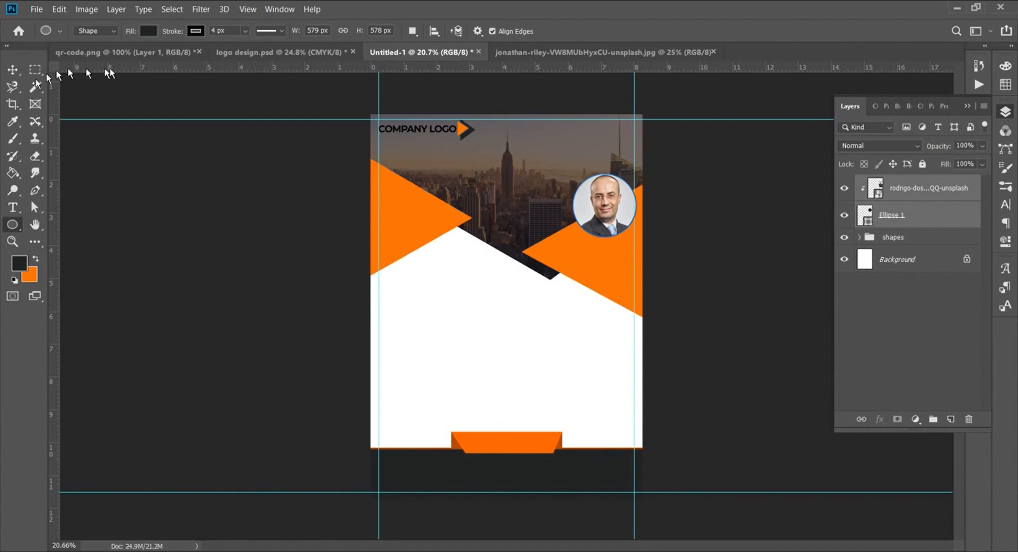
click(120, 52)
key(v)
drag(444, 241, 504, 336)
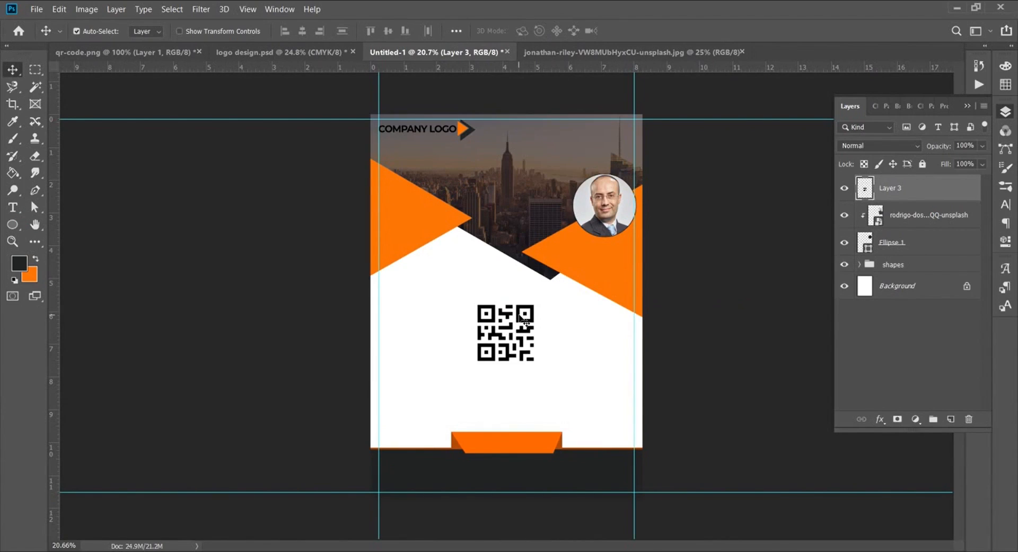
key(ctrl+t)
drag(534, 307, 631, 482)
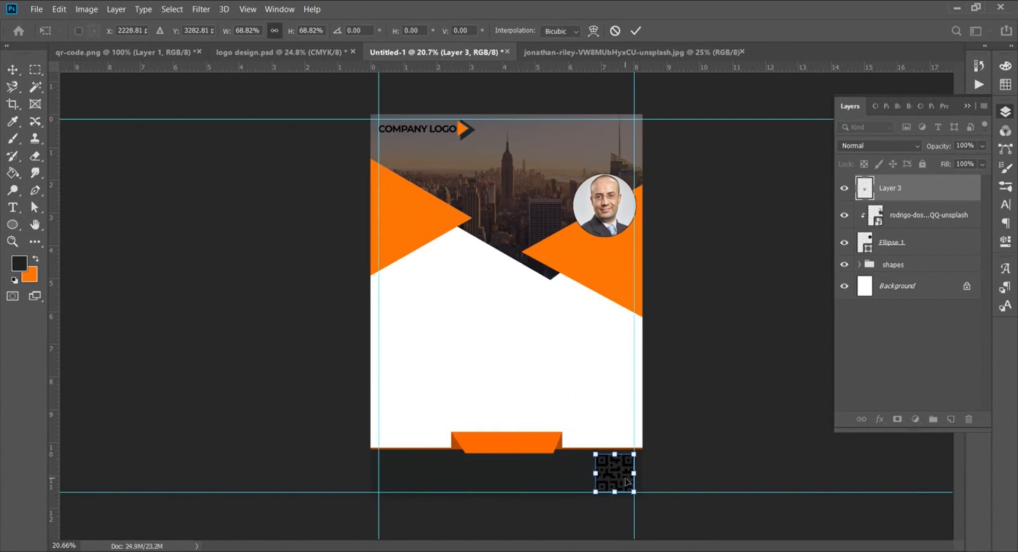
click(635, 31)
Step: Apply a near-white Color Overlay at 50% opacity to the QR code layer
double_click(932, 194)
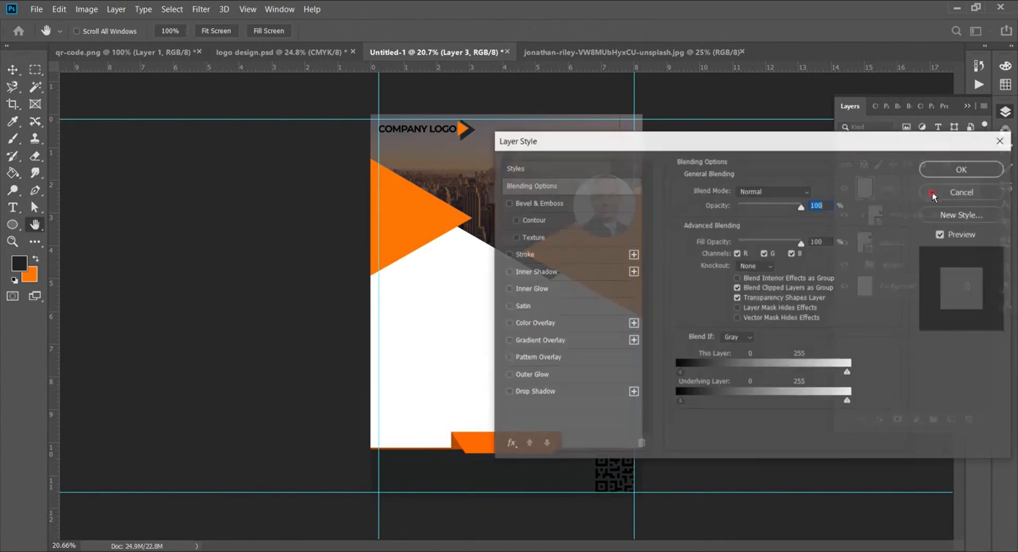
click(535, 325)
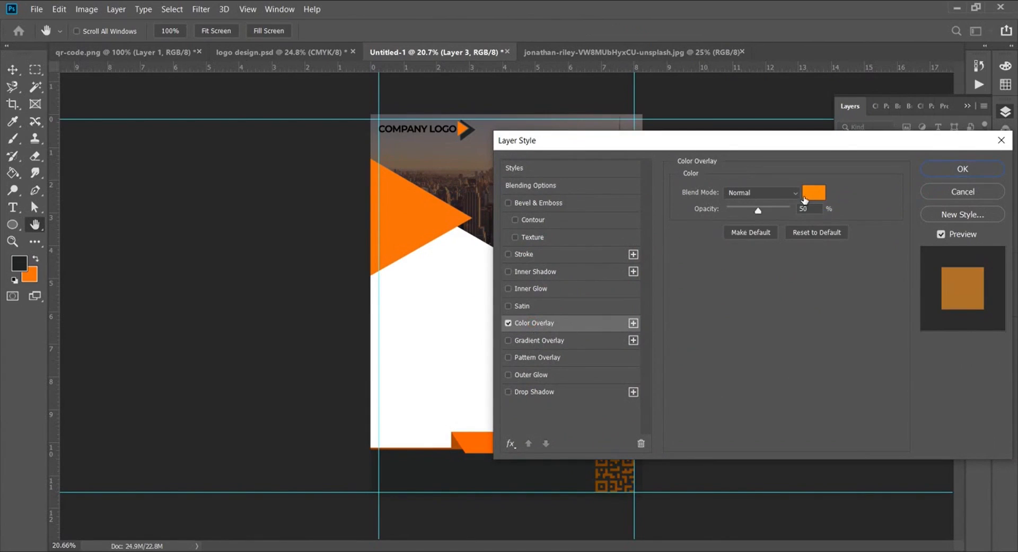
click(804, 199)
click(954, 215)
click(668, 161)
click(947, 148)
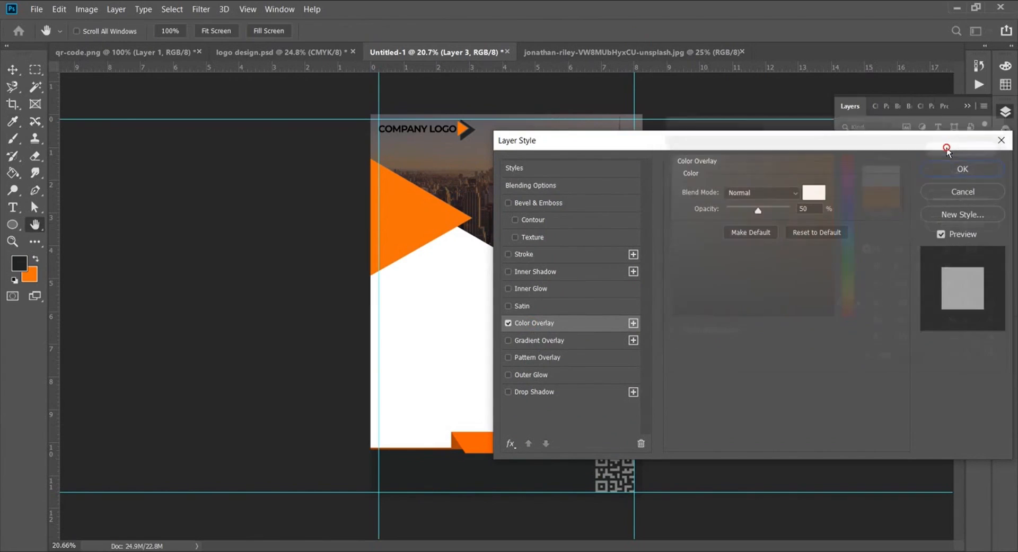
click(957, 170)
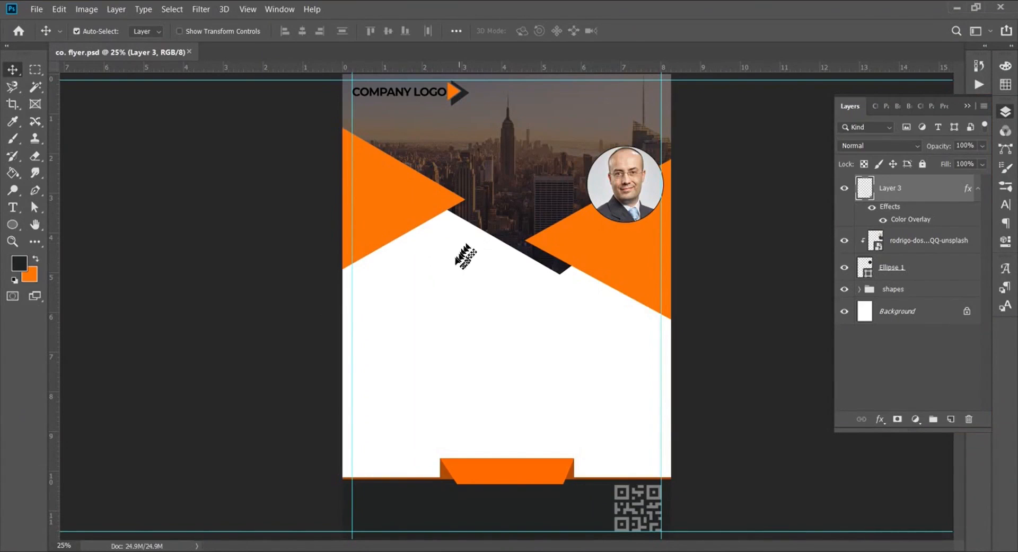
Step: Recolour the flyer's left triangle to the deeper orange ff5a00
click(416, 216)
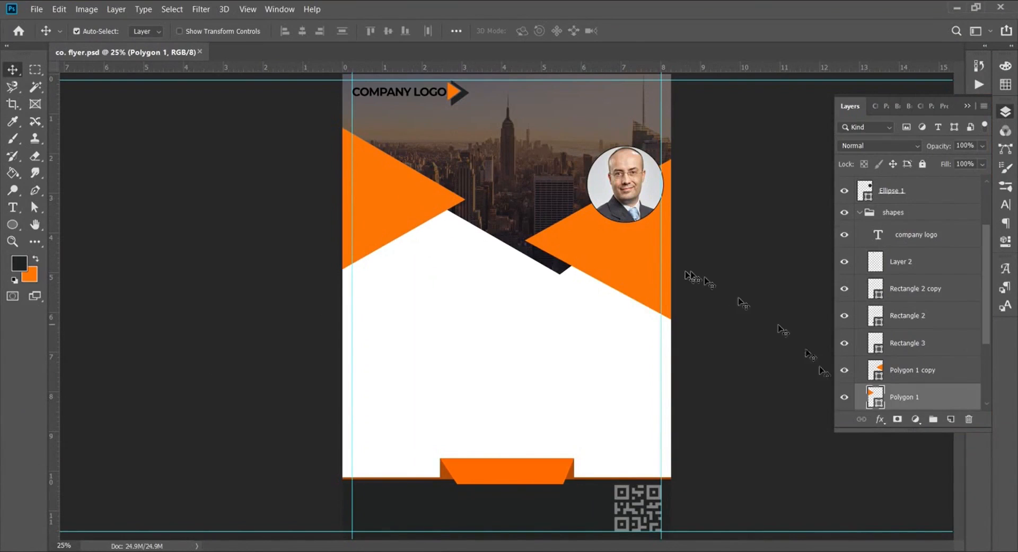
double_click(875, 397)
drag(860, 310, 860, 316)
drag(830, 156, 838, 140)
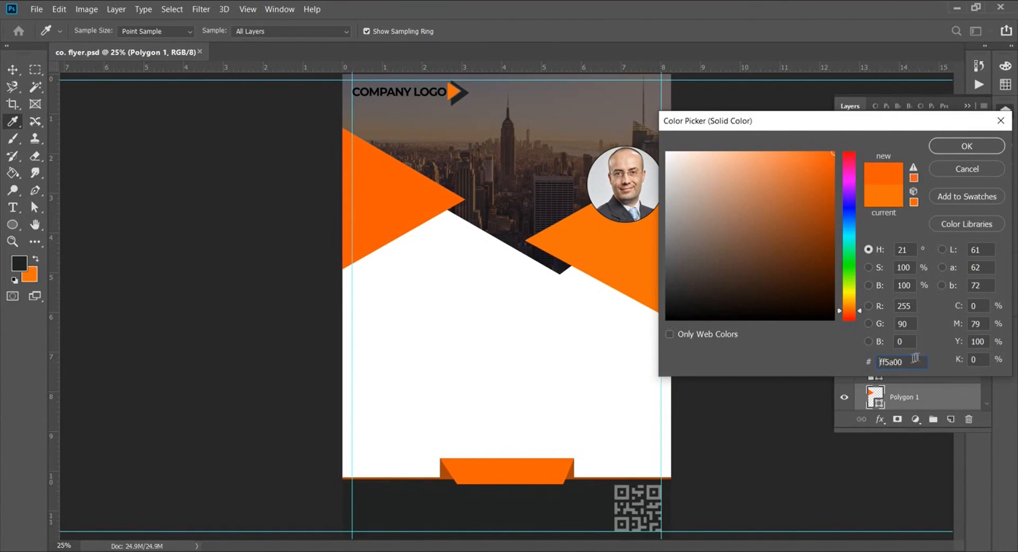
click(972, 148)
Step: Recolour the flyer's right triangle to ff5a00
click(632, 252)
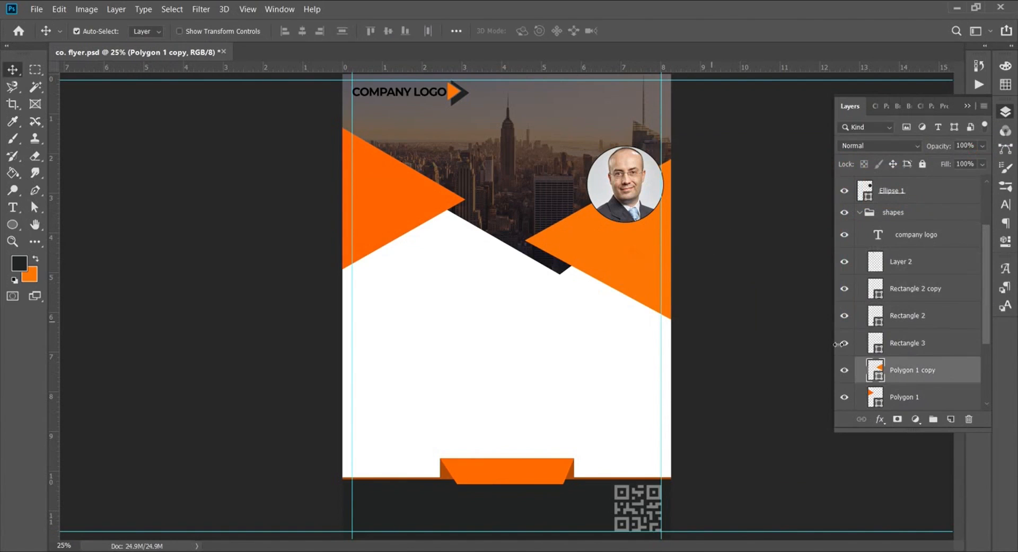
double_click(876, 375)
text(ff5a00)
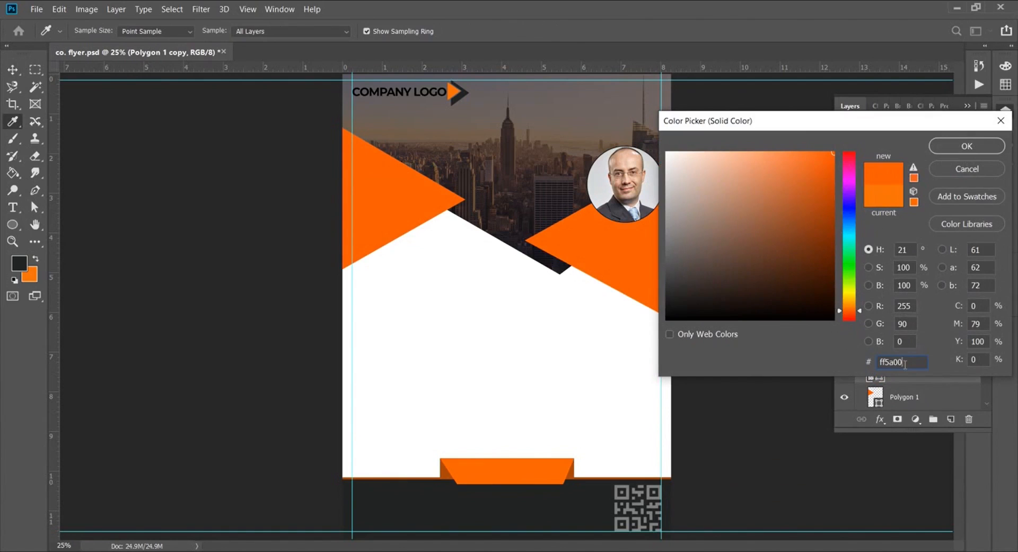
click(967, 146)
Step: Recolour the front piece of the ribbon above the dark band to ff5a00, toggling its visibility to check it
click(509, 475)
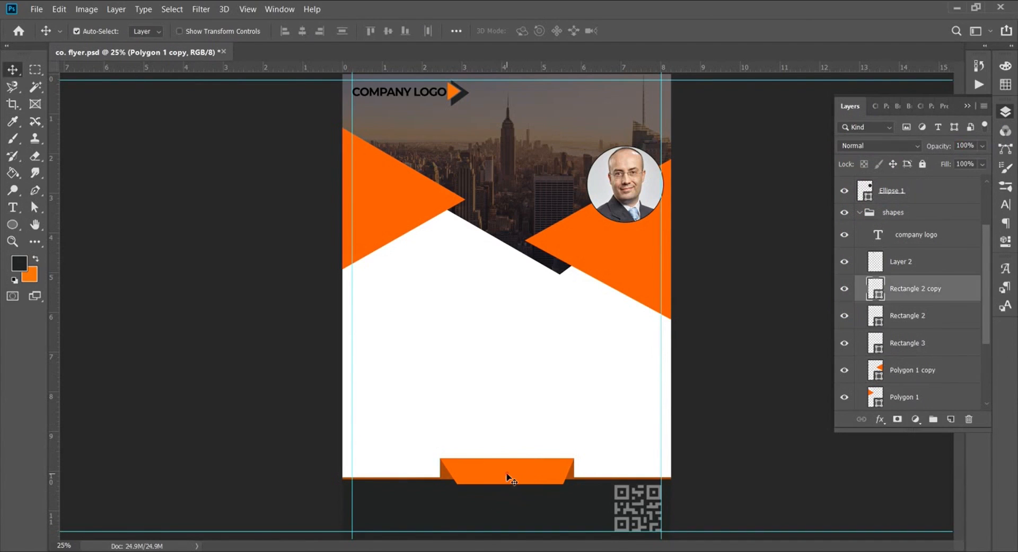
double_click(875, 289)
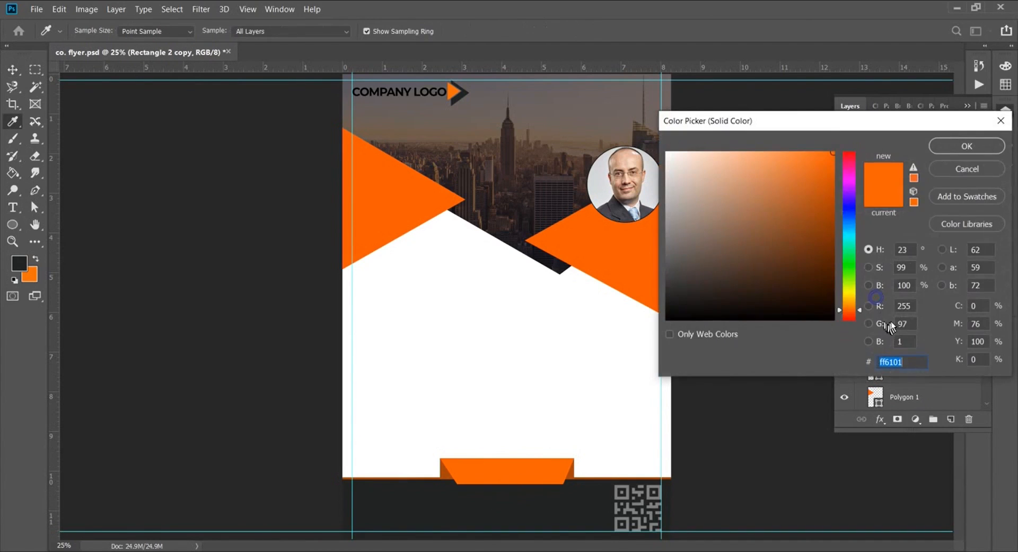
click(985, 147)
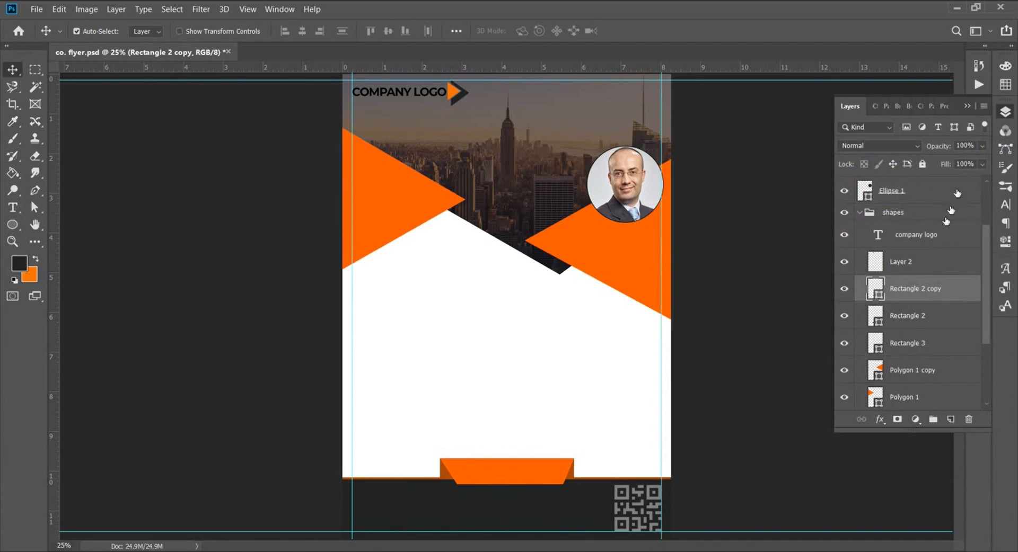
click(844, 289)
click(844, 289)
Step: Swap the foreground and background colours, set the foreground to the orange sampled from the left triangle, and recheck the ribbon's fill colour
click(12, 225)
click(64, 223)
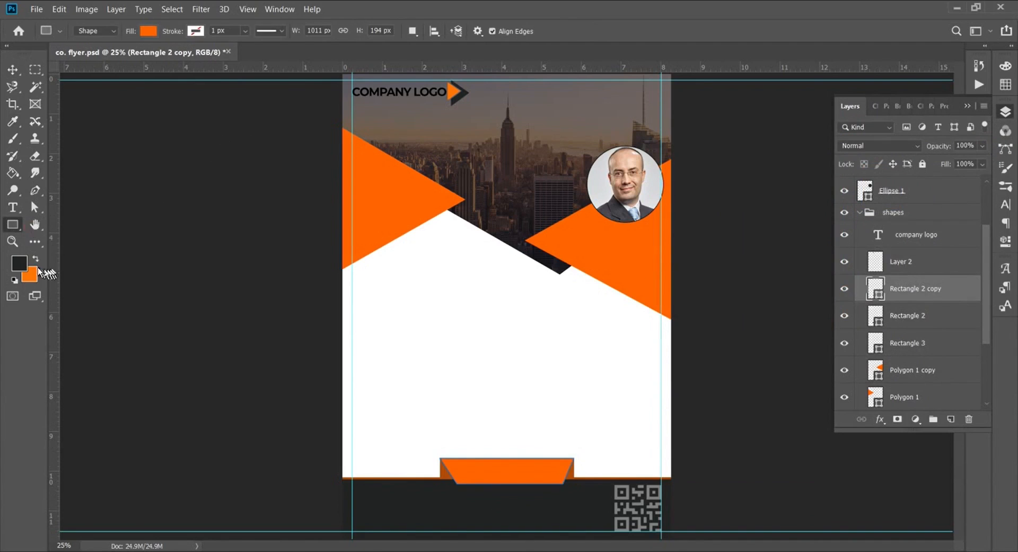
click(149, 31)
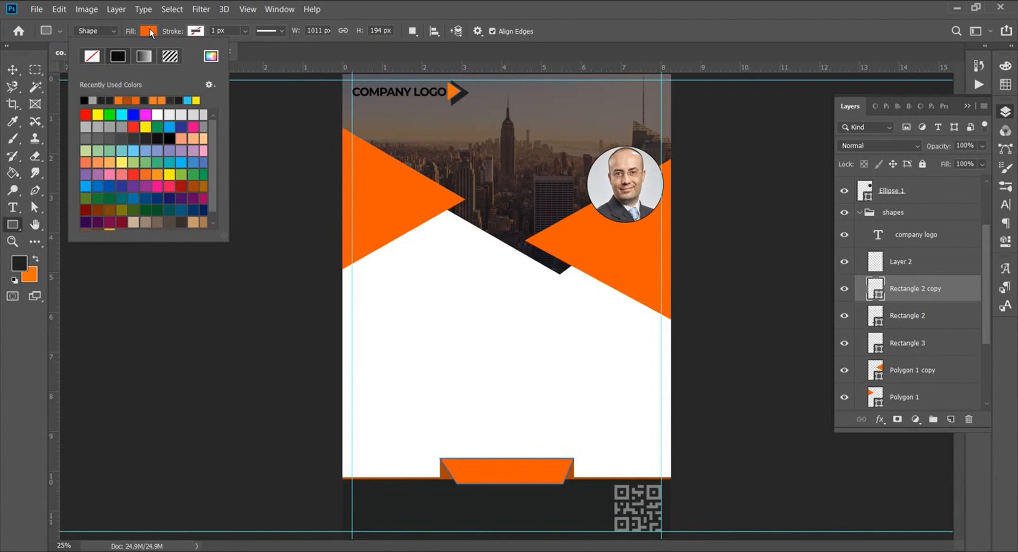
click(151, 32)
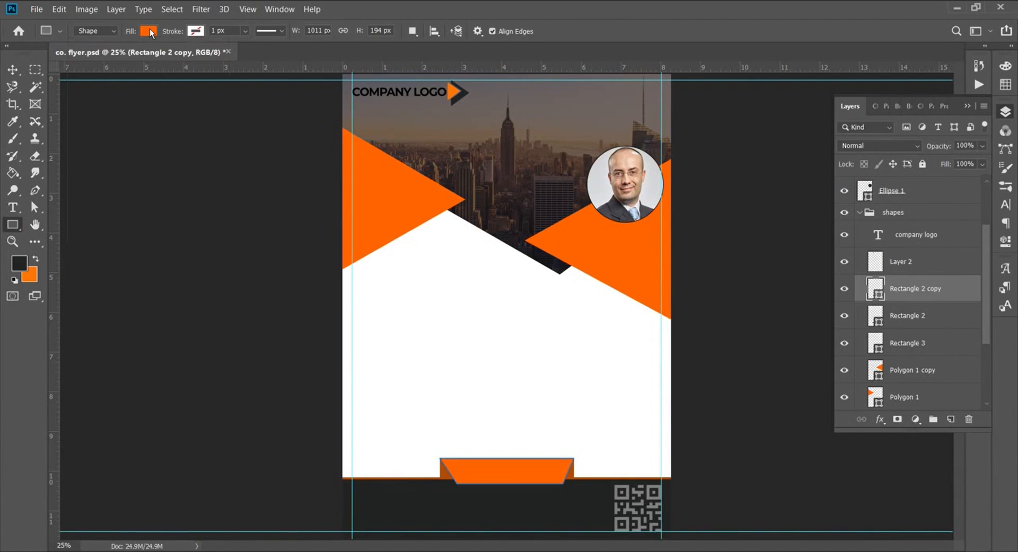
key(x)
click(23, 260)
click(391, 206)
click(966, 146)
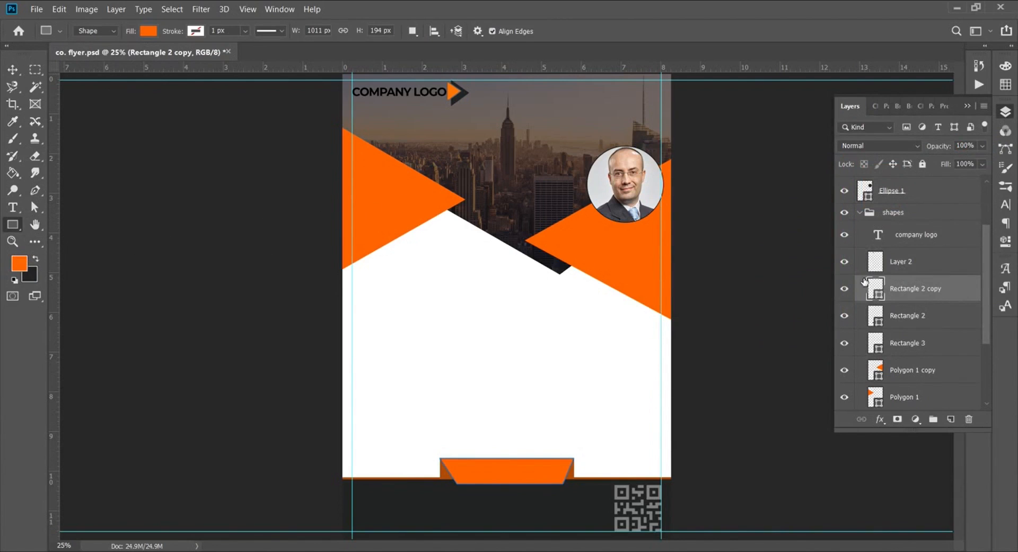
click(845, 289)
click(846, 289)
double_click(876, 298)
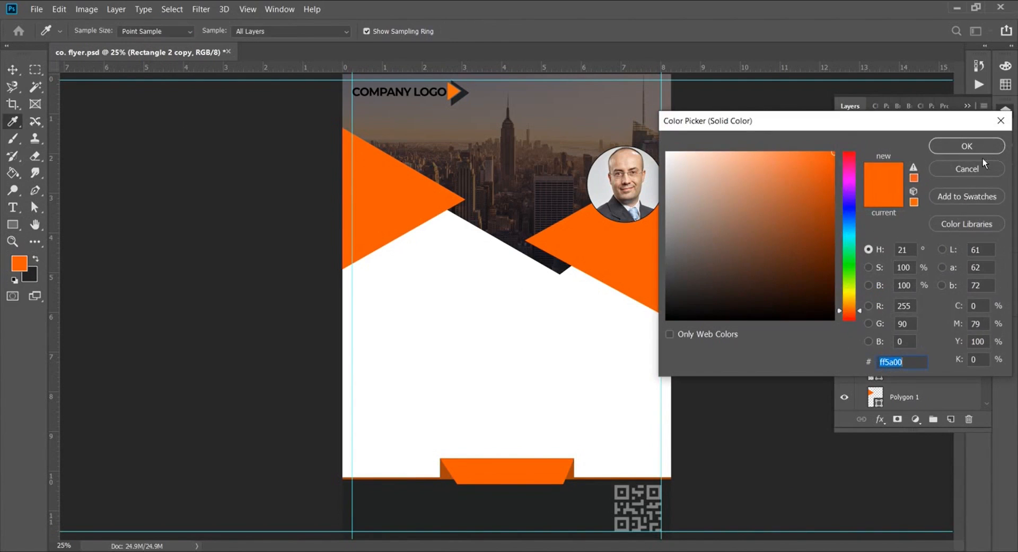
click(980, 150)
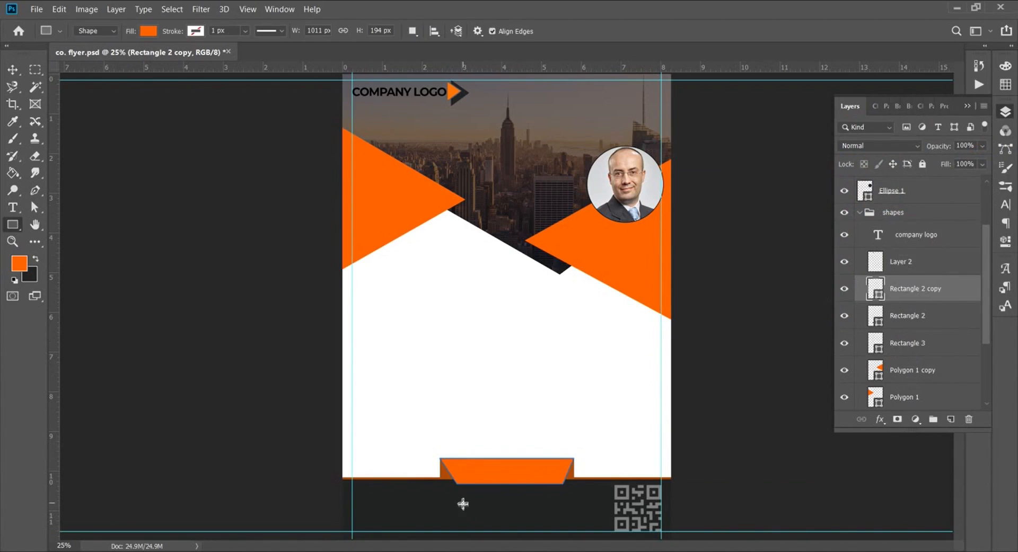
Step: Recolour the dark bottom band to the neutral near-black 1c1d1d
key(v)
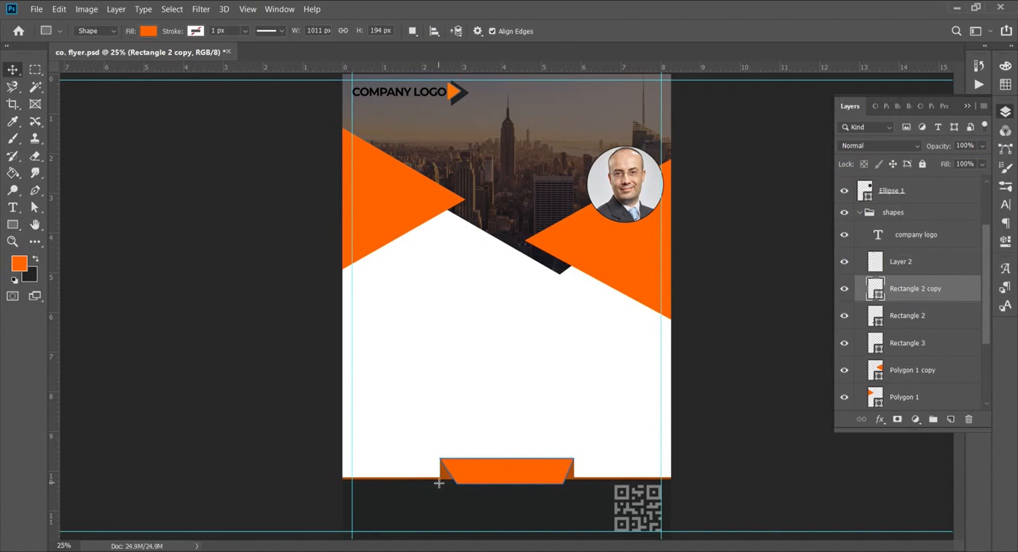
click(465, 508)
double_click(879, 406)
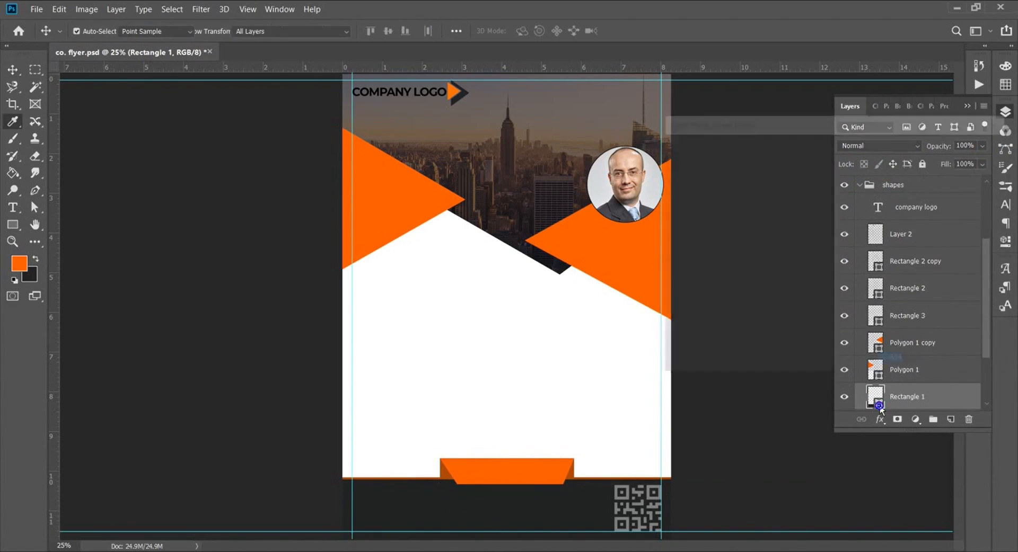
click(672, 290)
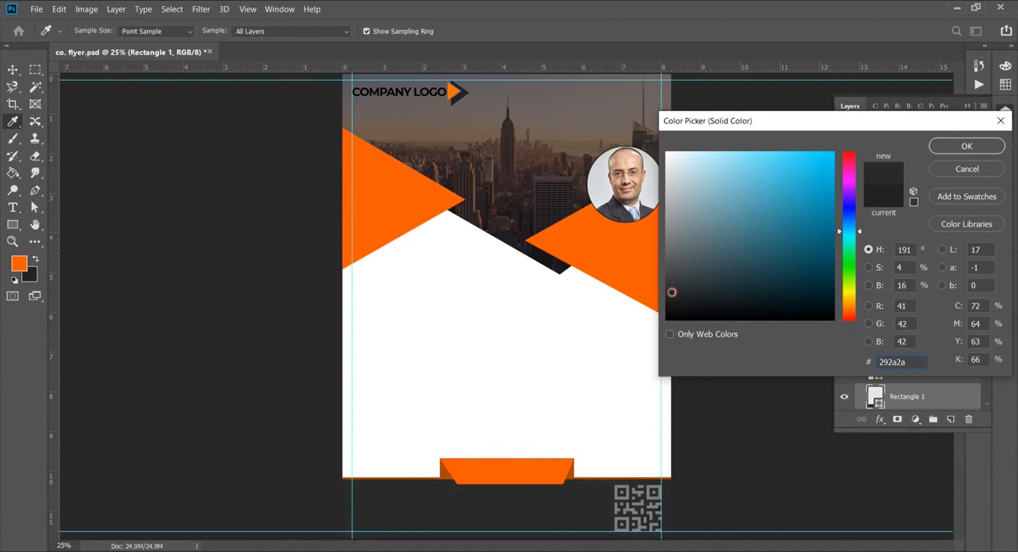
drag(671, 294, 669, 301)
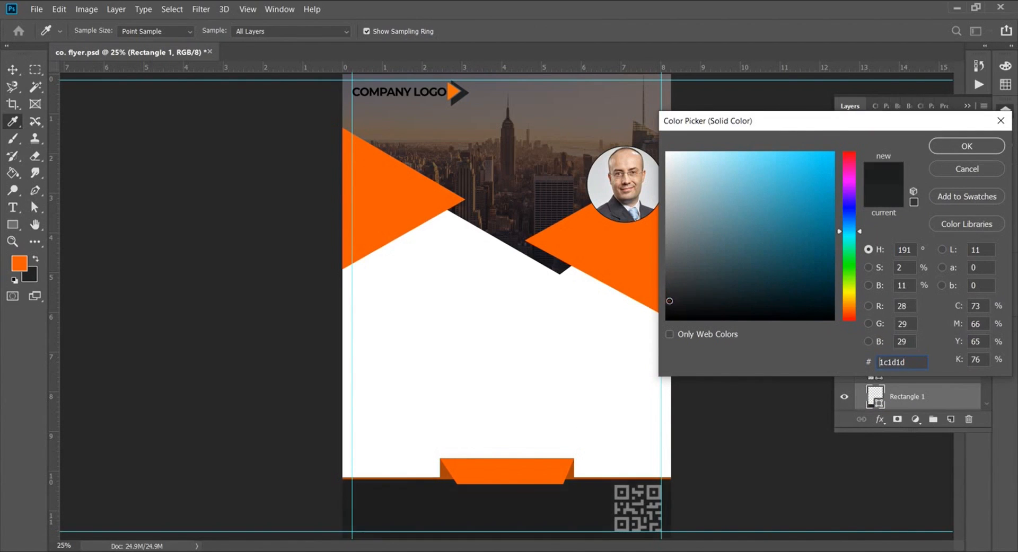
click(967, 146)
Step: Swap the foreground and background colours and set the foreground to 1c1d1d, sampled from the bottom band
key(x)
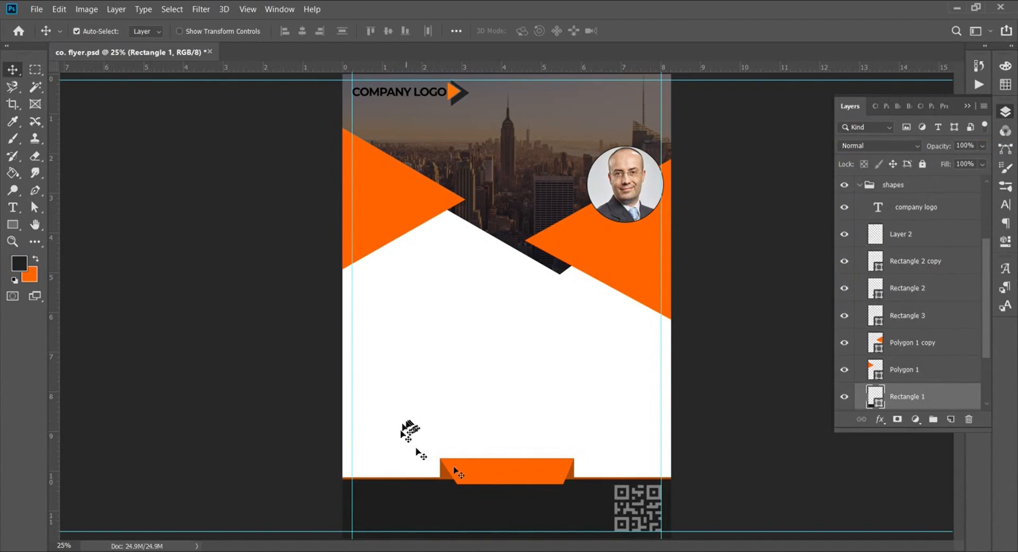
click(19, 266)
click(519, 515)
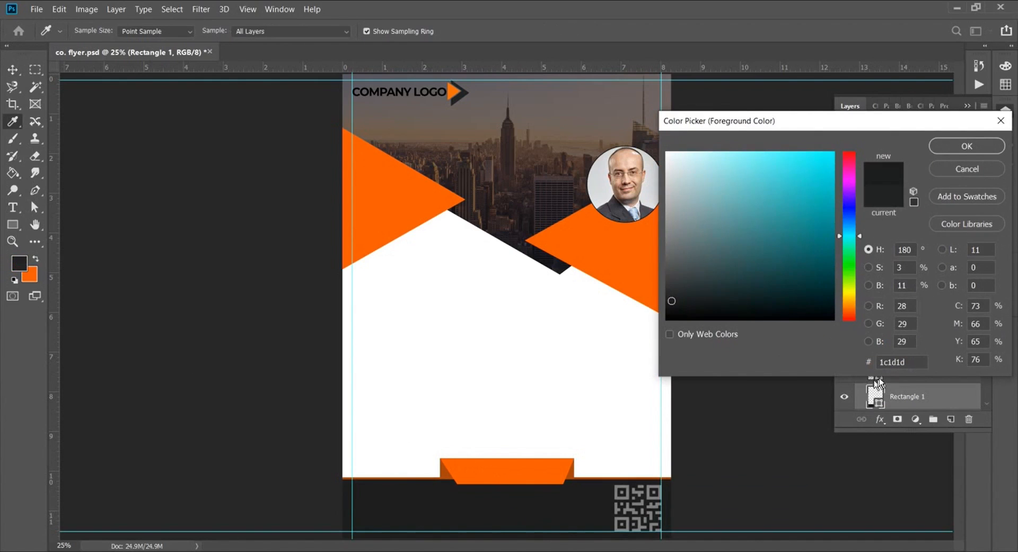
click(968, 147)
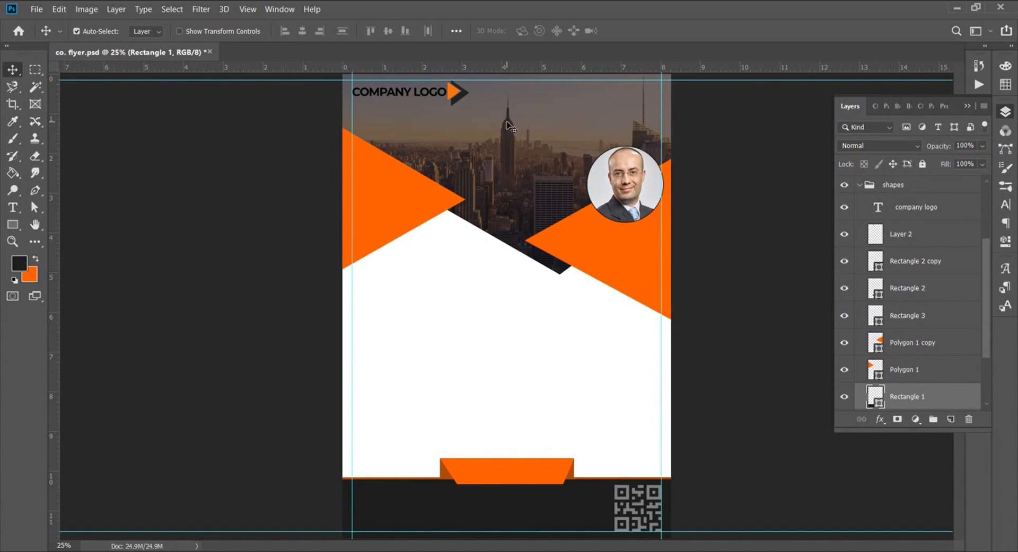
Step: Draw a dark ellipse of about 425 by 418 px at the inner tip of the right orange triangle
click(12, 224)
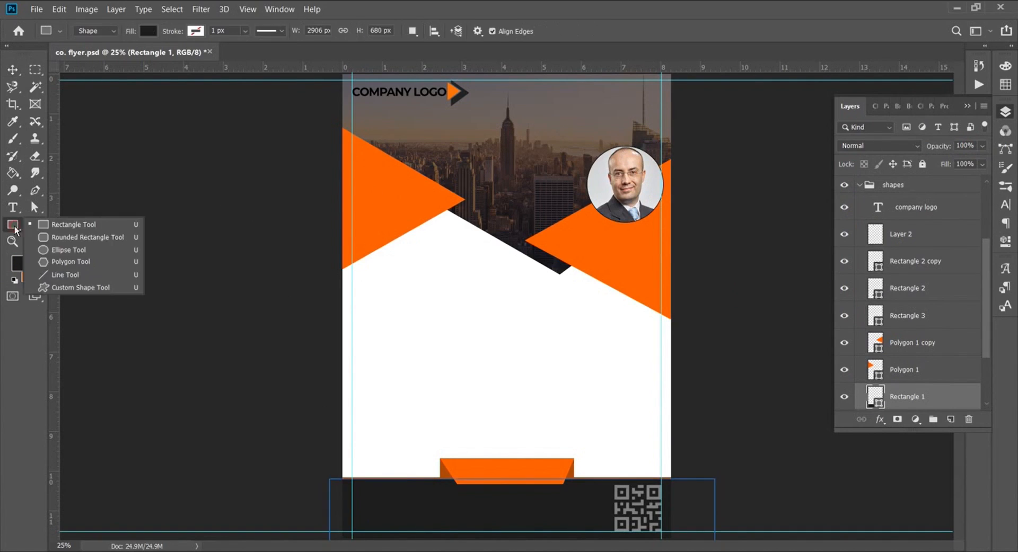
click(51, 250)
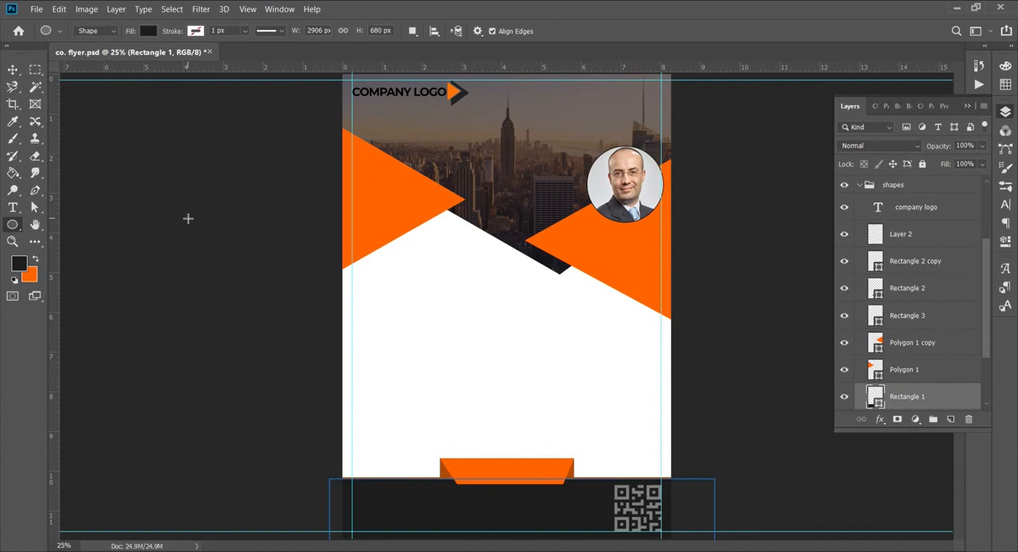
drag(534, 218, 593, 270)
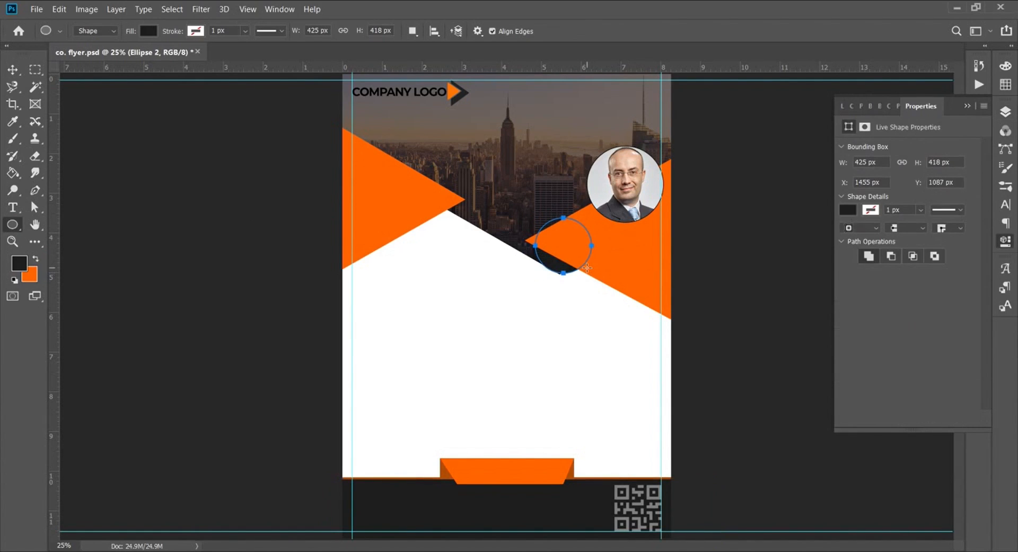
Step: Move the dark circle's layer just below the company logo text and shift the circle slightly up beside the portrait
click(1006, 113)
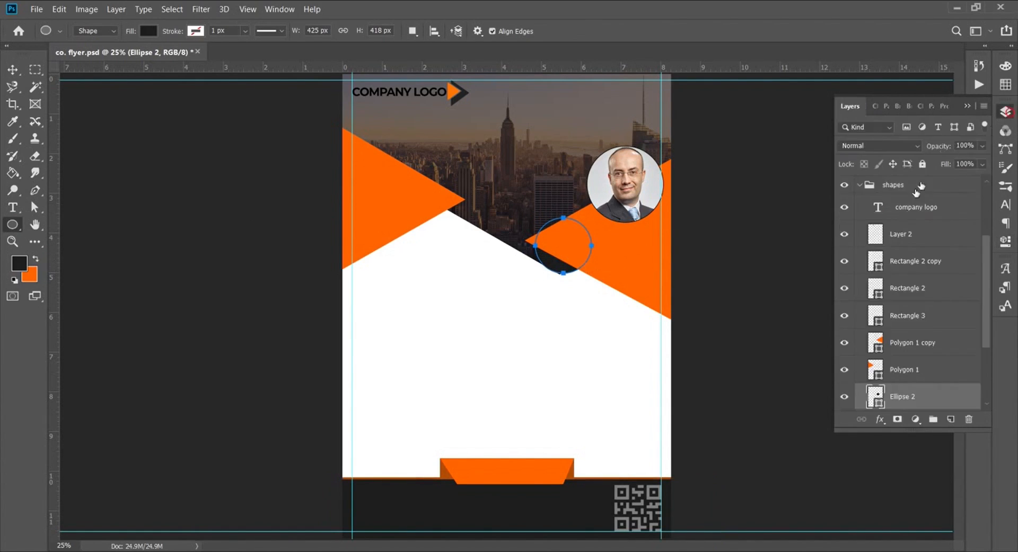
click(860, 185)
key(v)
click(562, 270)
drag(886, 403, 891, 228)
drag(565, 251, 563, 226)
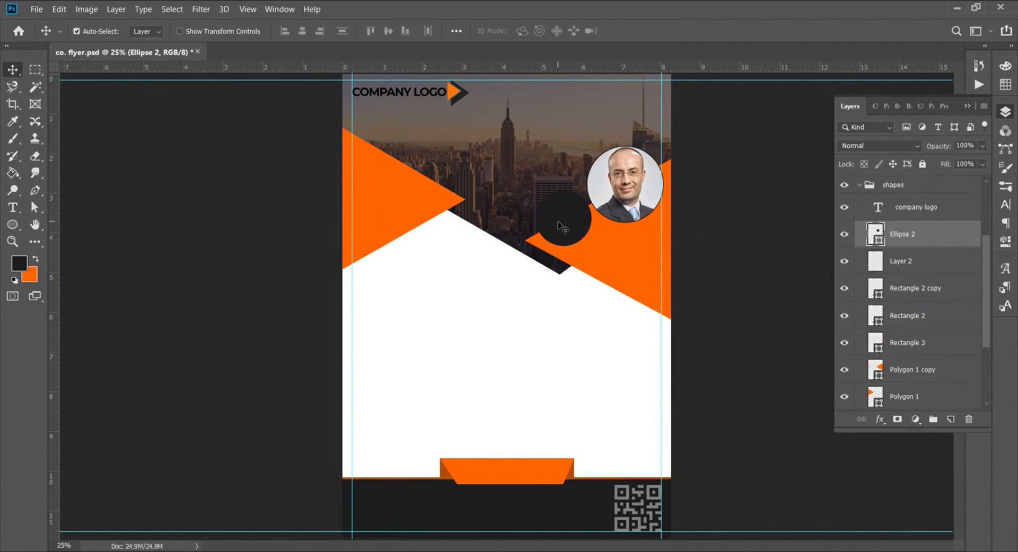
Step: Give the dark circle a black stroke 4 px wide
click(11, 225)
click(148, 30)
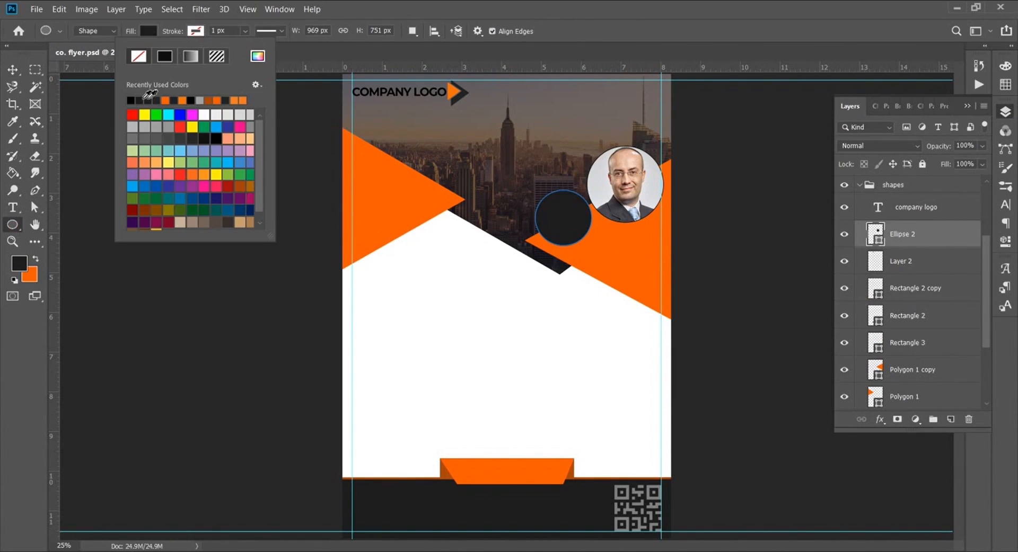
click(132, 100)
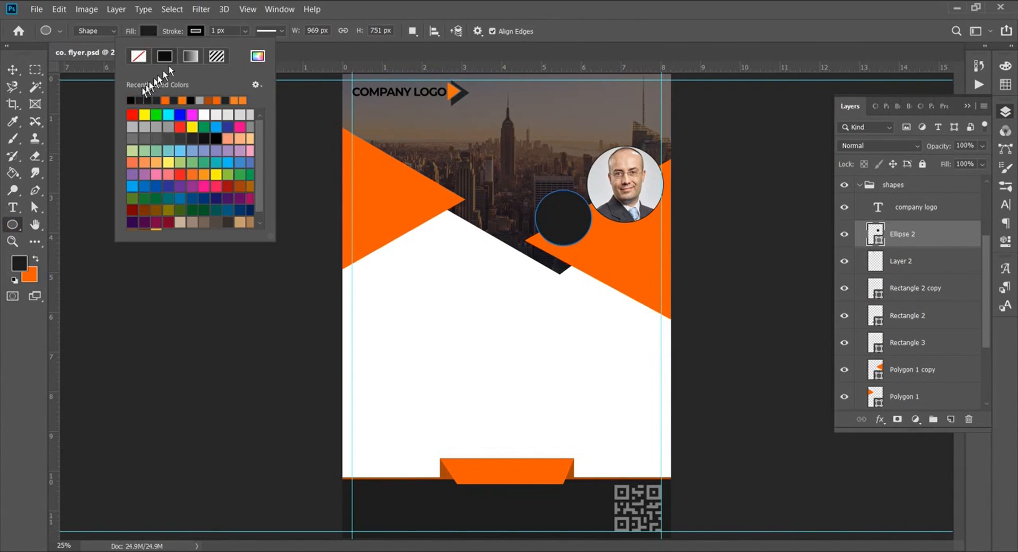
click(215, 29)
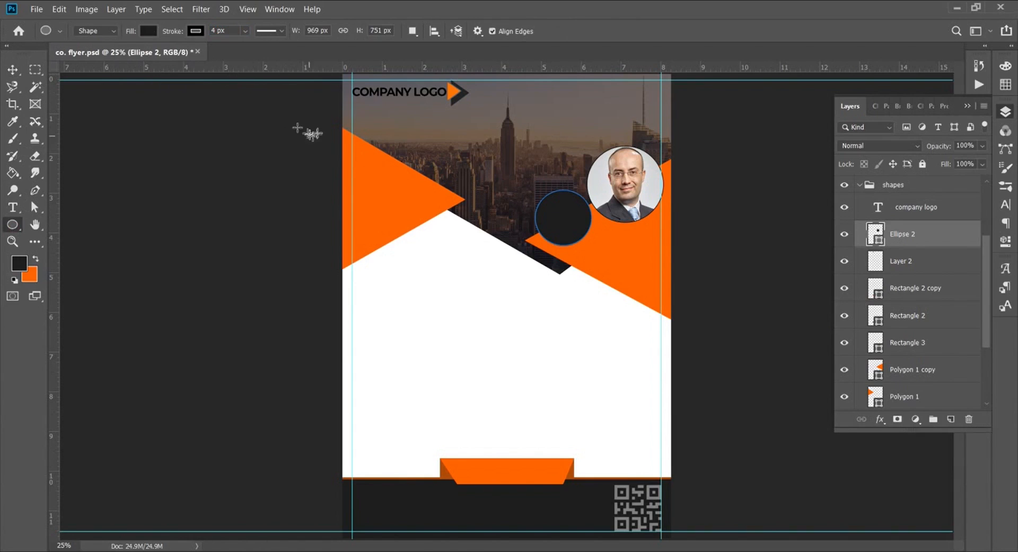
Step: Set the dark circle's fill colour to 222424
click(148, 29)
click(209, 56)
click(680, 301)
drag(681, 303, 677, 297)
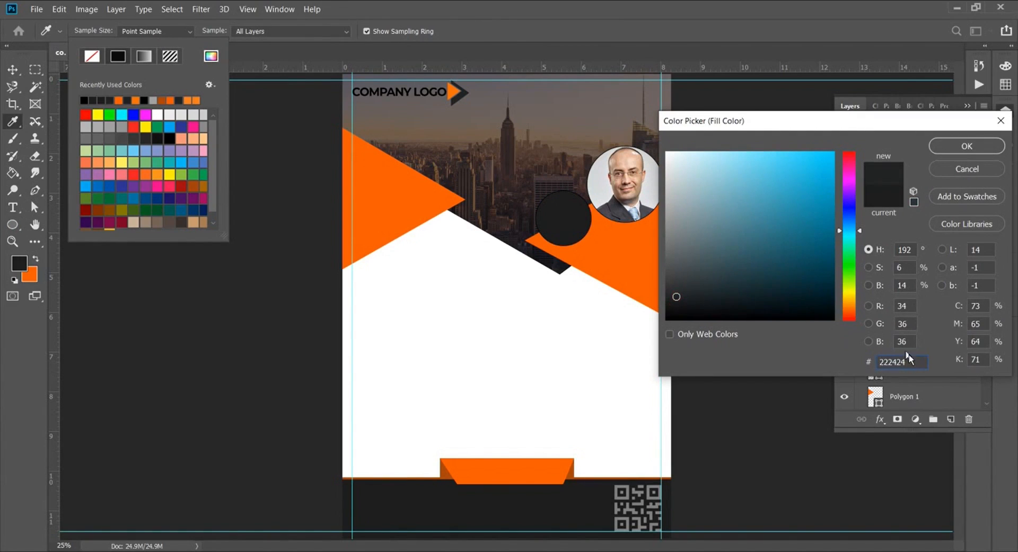
click(966, 146)
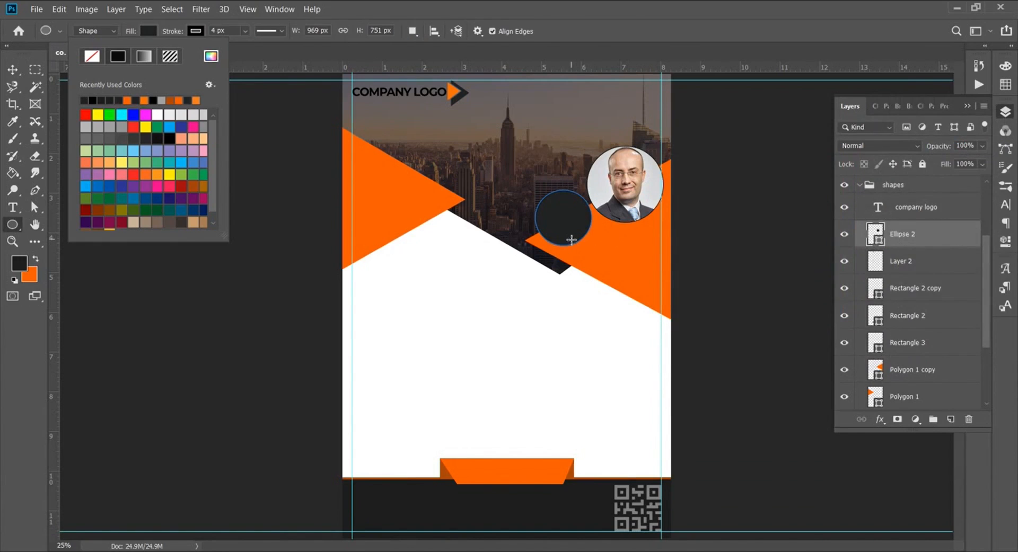
right_click(12, 224)
click(58, 223)
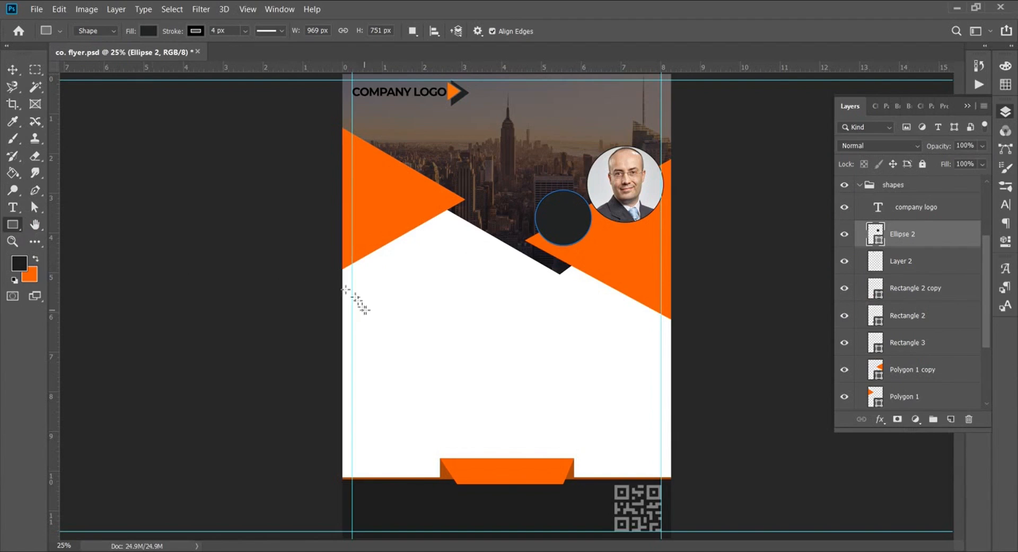
key(v)
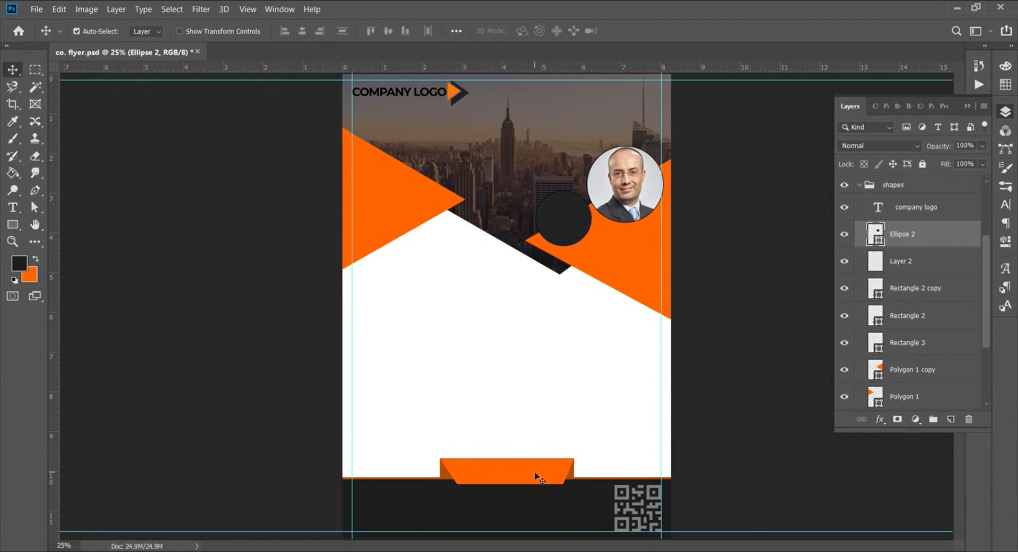
Step: Scale the ribbon's front and back pieces together to about 126% width and 158% height
click(536, 475)
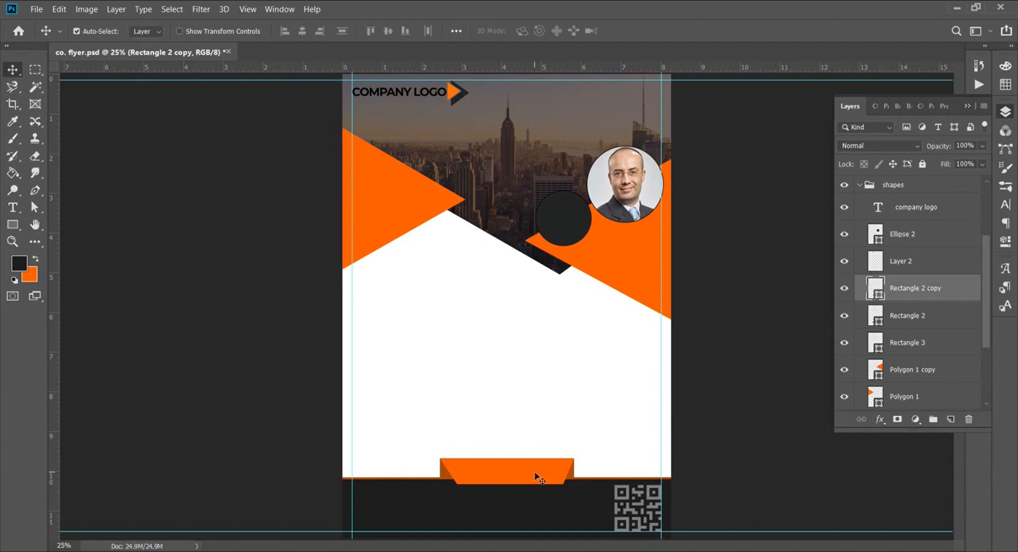
click(573, 482)
ctrl+click(922, 291)
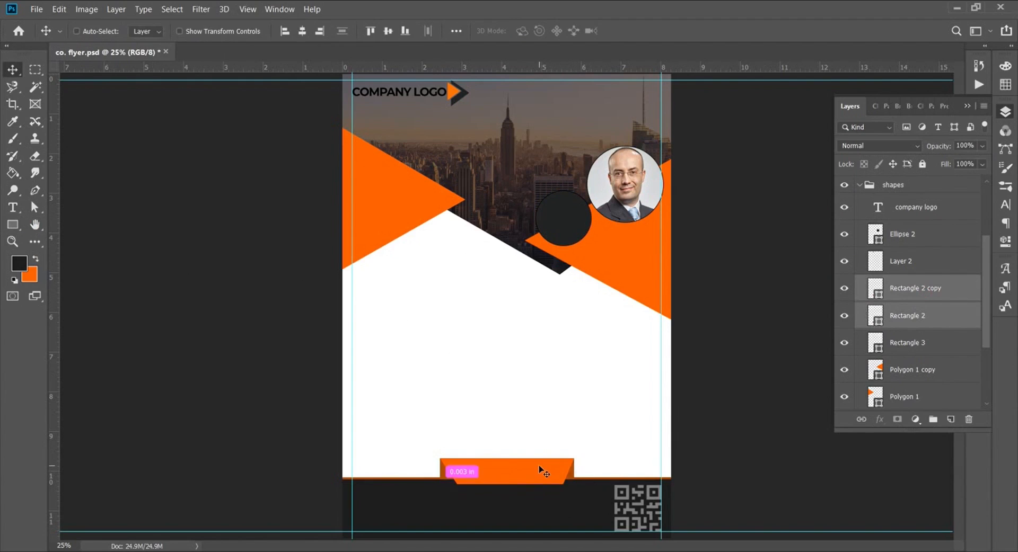
key(ctrl+t)
drag(573, 483, 591, 491)
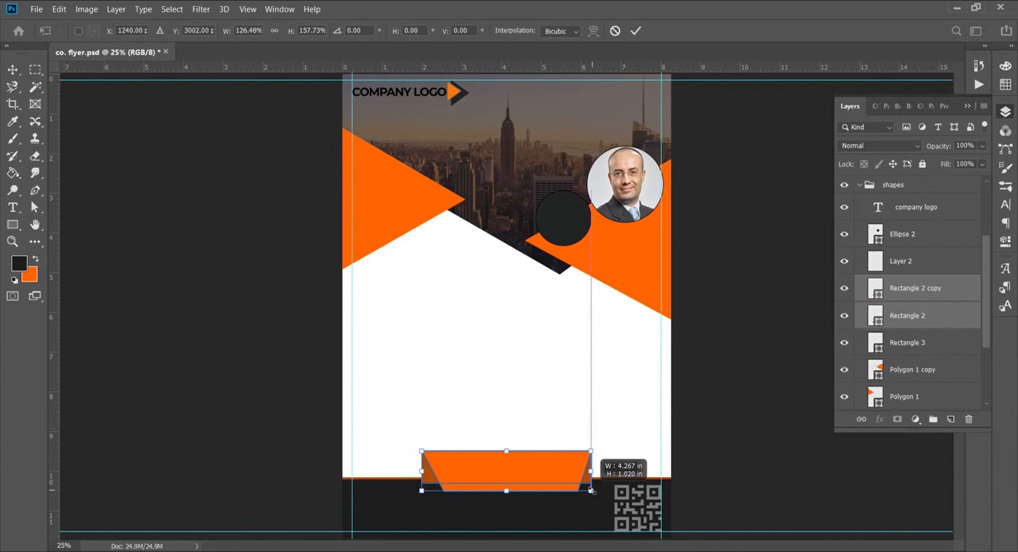
Step: Nudge the enlarged ribbon up over the dark band's upper edge and apply the transform
key(Up)
key(Up)
key(Up)
key(Up)
key(Up)
key(Up)
key(Up)
key(Up)
key(Up)
key(Up)
key(Up)
key(Up)
key(Up)
key(Up)
key(Up)
key(Up)
key(Up)
key(Up)
key(Up)
key(Up)
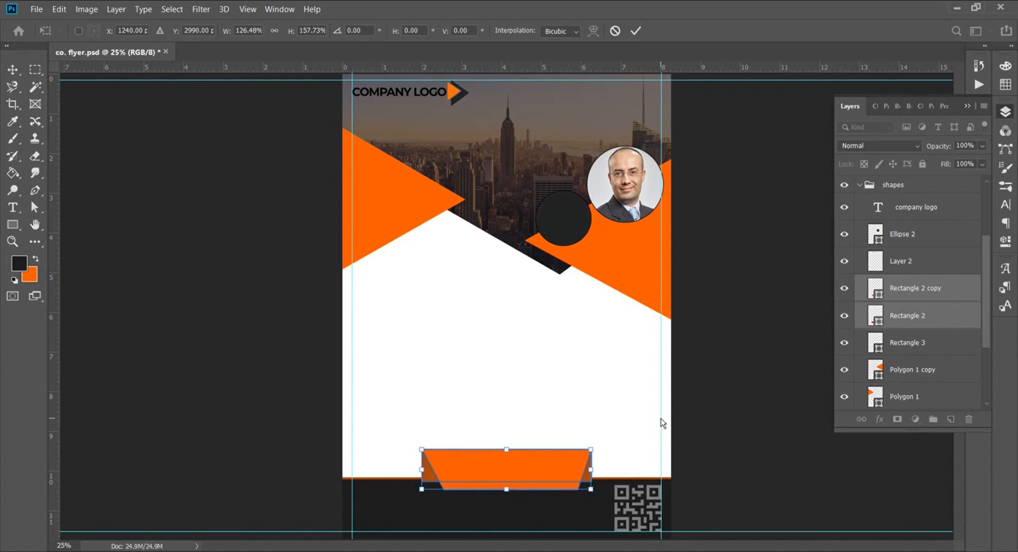
key(Up)
key(Up)
key(Up)
key(Up)
key(Up)
key(Up)
key(Up)
key(Up)
key(Up)
key(Up)
key(Up)
key(Up)
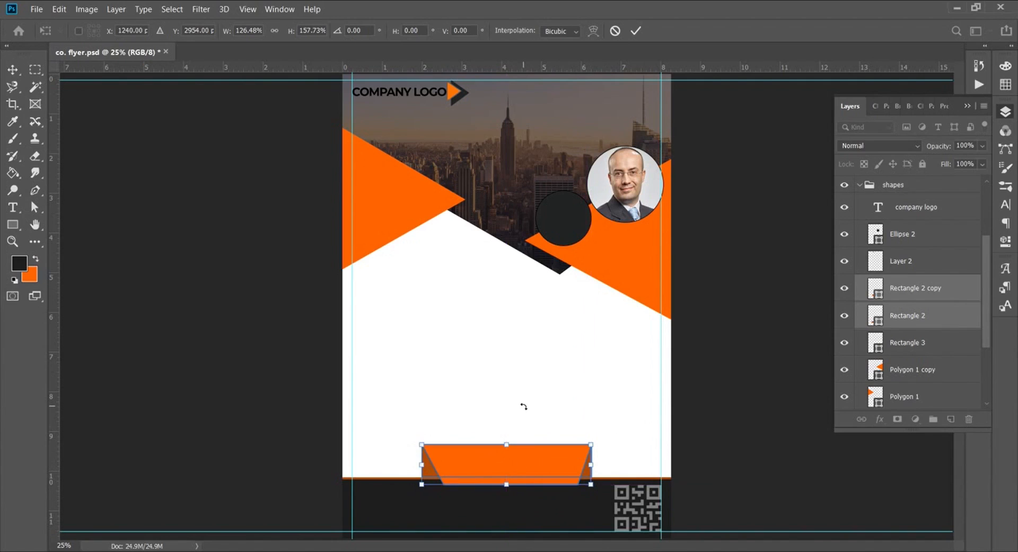
click(637, 31)
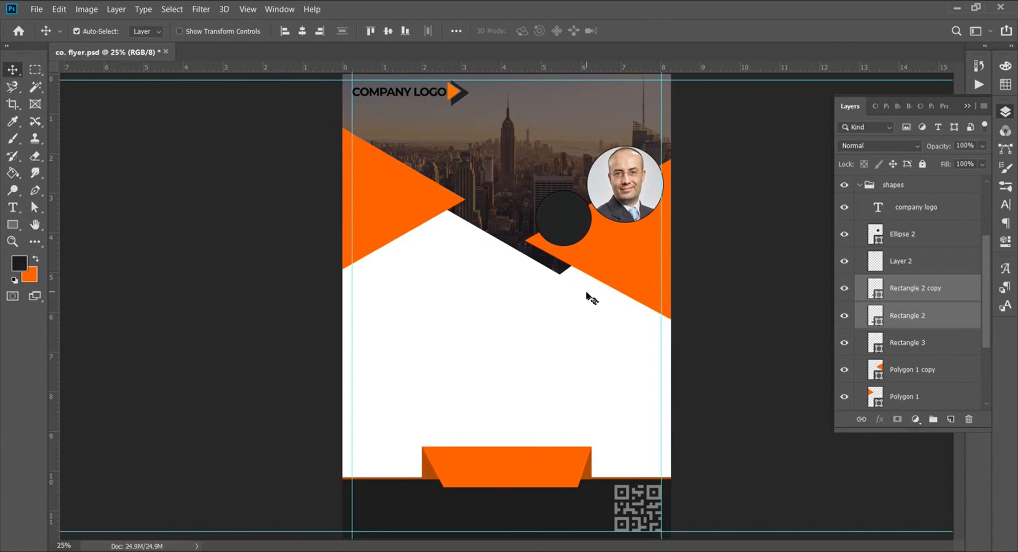
Step: Draw an orange rectangle of about 204 by 160 px below the left triangle, aligned to the left guide, with two copies stacked beneath it
click(12, 224)
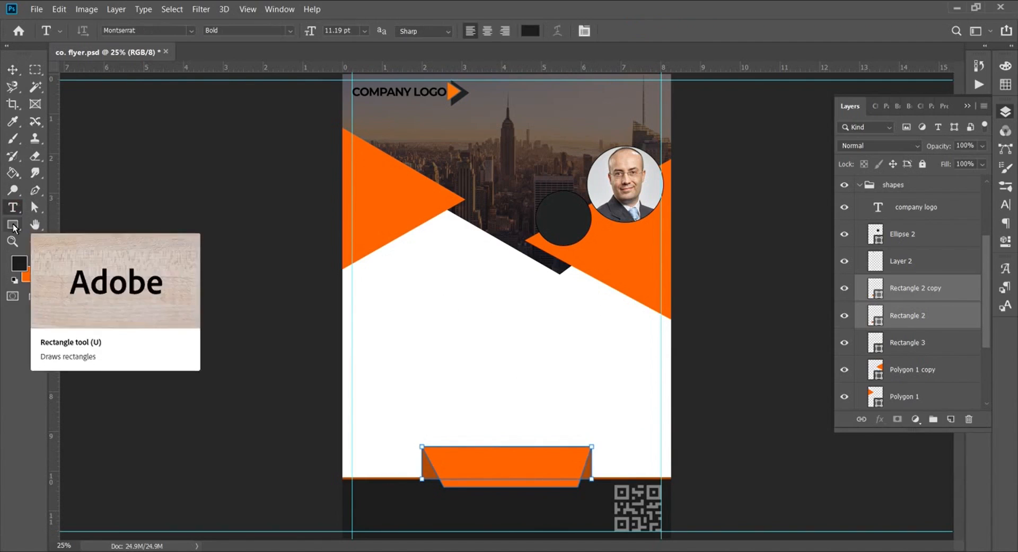
drag(354, 279, 383, 301)
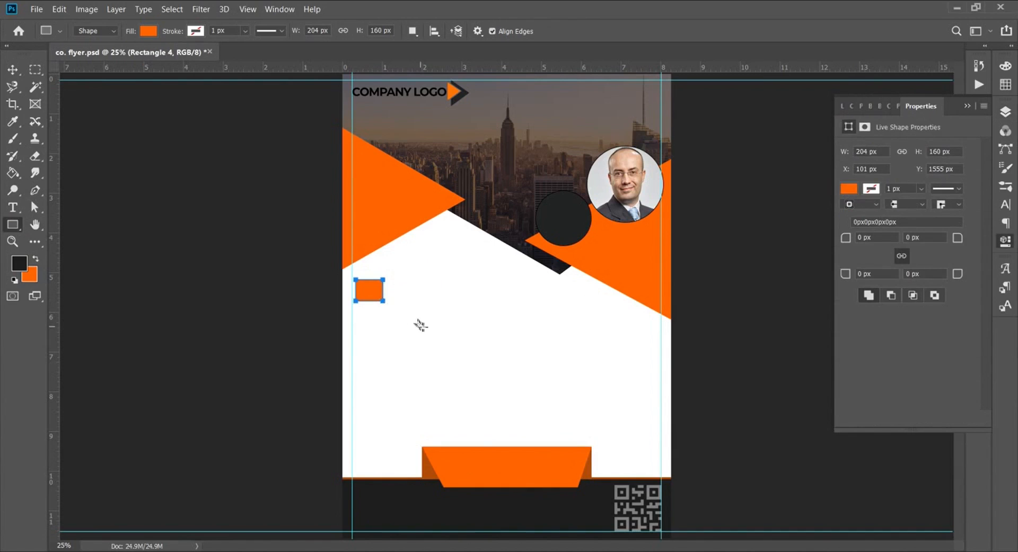
key(v)
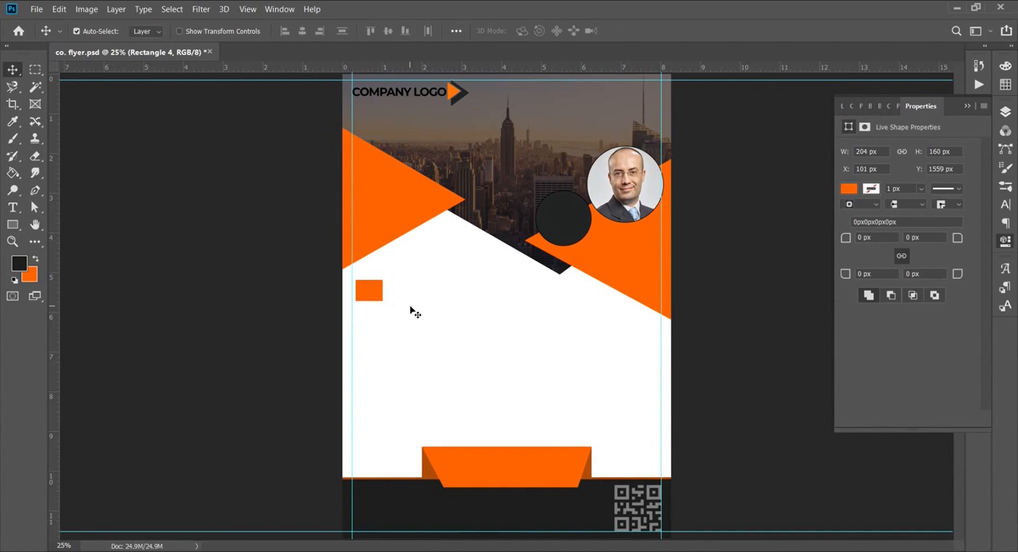
drag(372, 293, 373, 294)
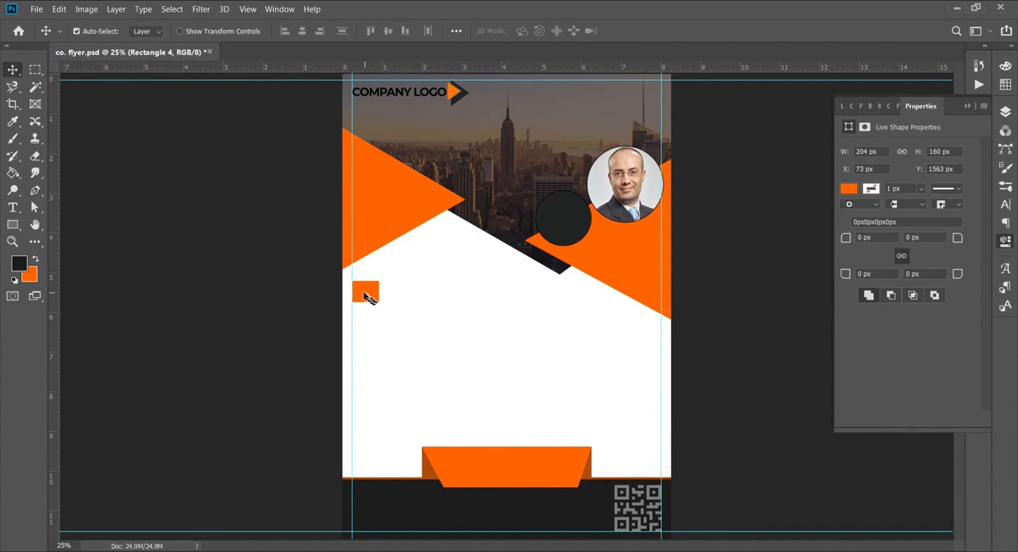
scroll(330, 289, up, 3)
scroll(364, 330, down, 5)
key(Left)
key(Left)
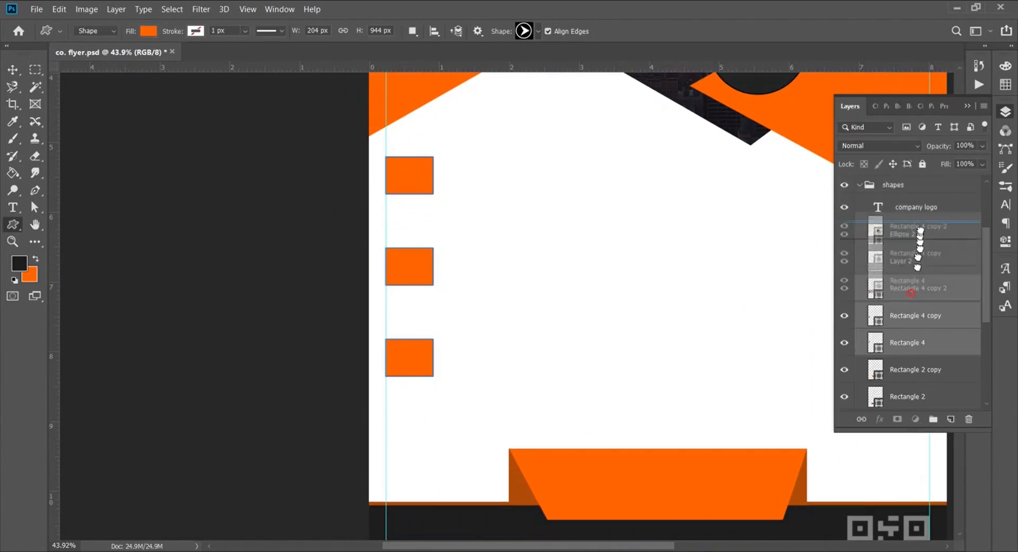
Step: Move the three small orange rectangles out of the shapes group and combine them in their own group above it
drag(916, 254, 869, 289)
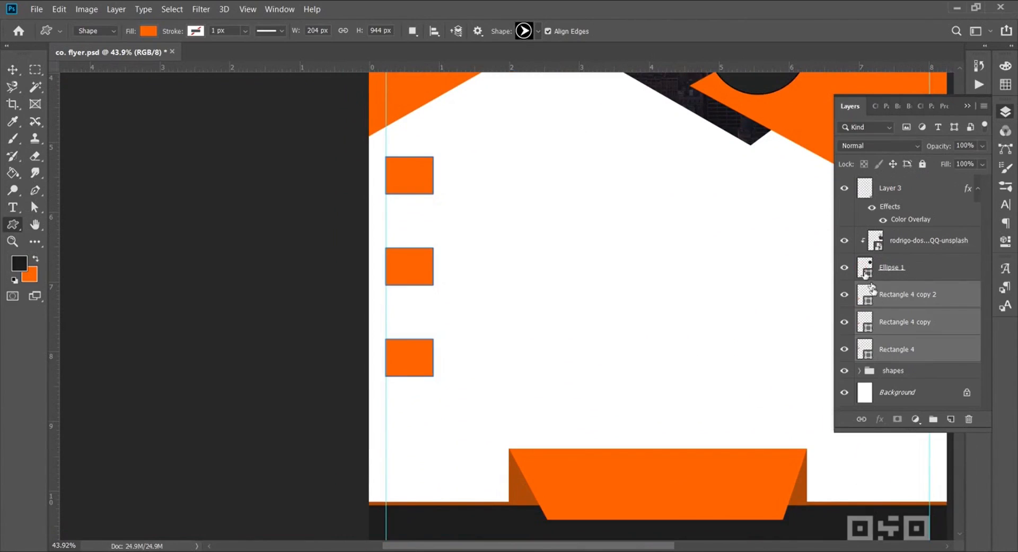
key(ctrl+g)
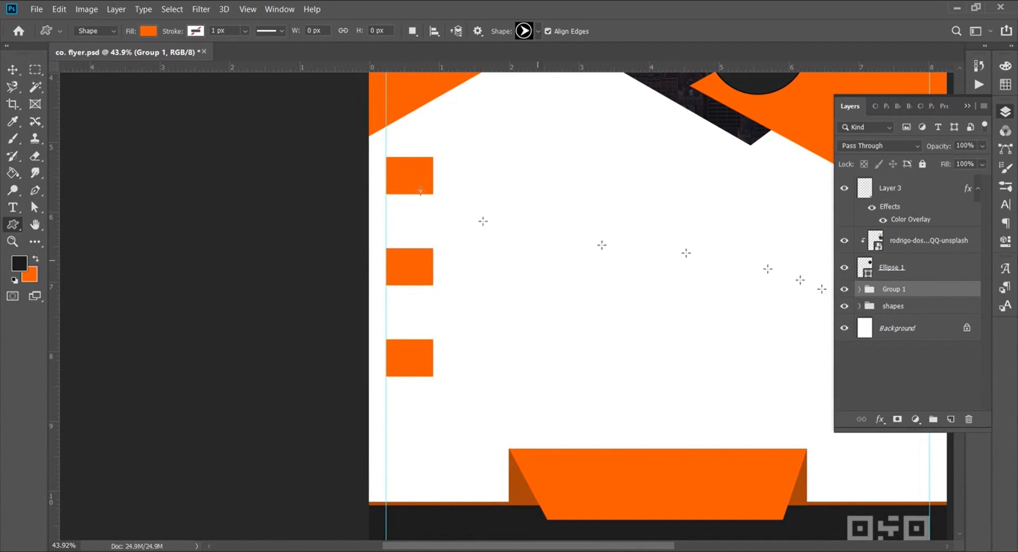
click(860, 289)
Step: Draw a circled-arrow custom shape of about 125 by 113 px on the uppermost small orange rectangle
click(880, 311)
drag(395, 164, 427, 194)
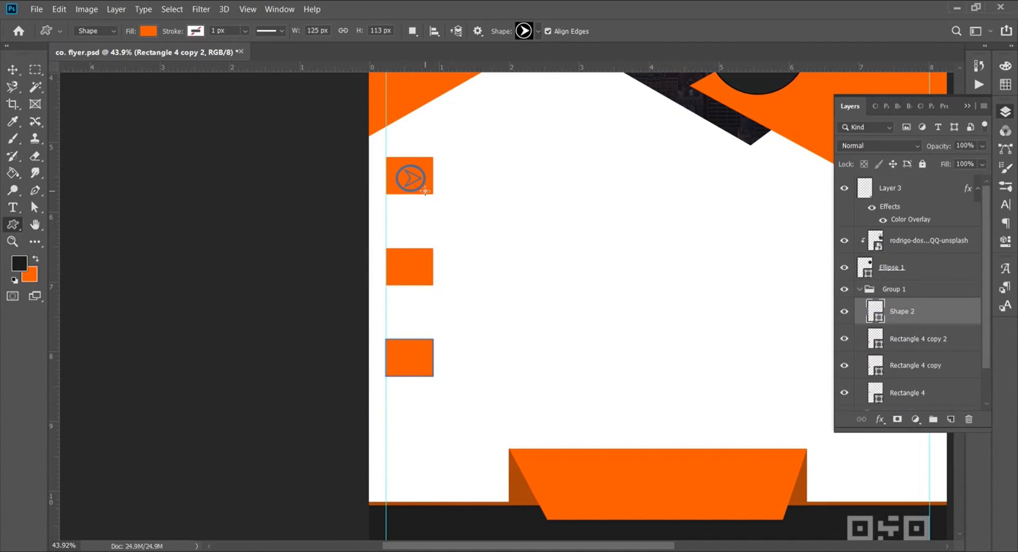
key(v)
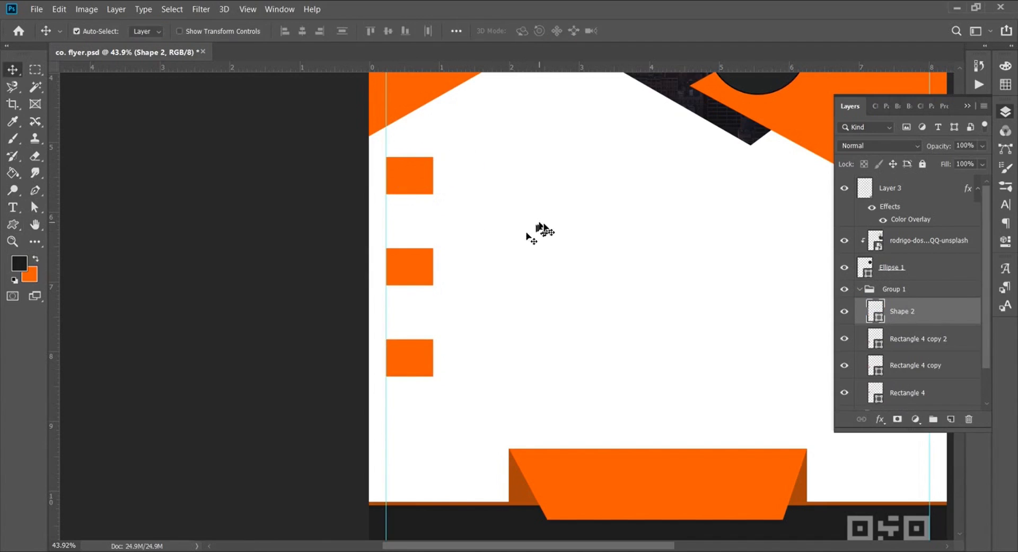
Step: Change the circled arrow's fill colour to white, ffffff
click(405, 177)
click(878, 305)
double_click(879, 319)
drag(671, 158, 659, 137)
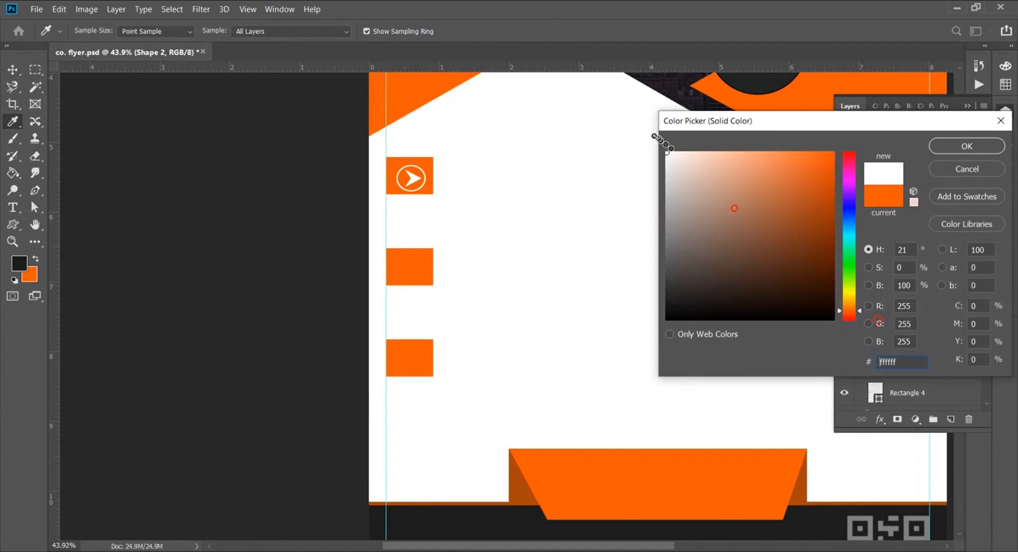
click(946, 153)
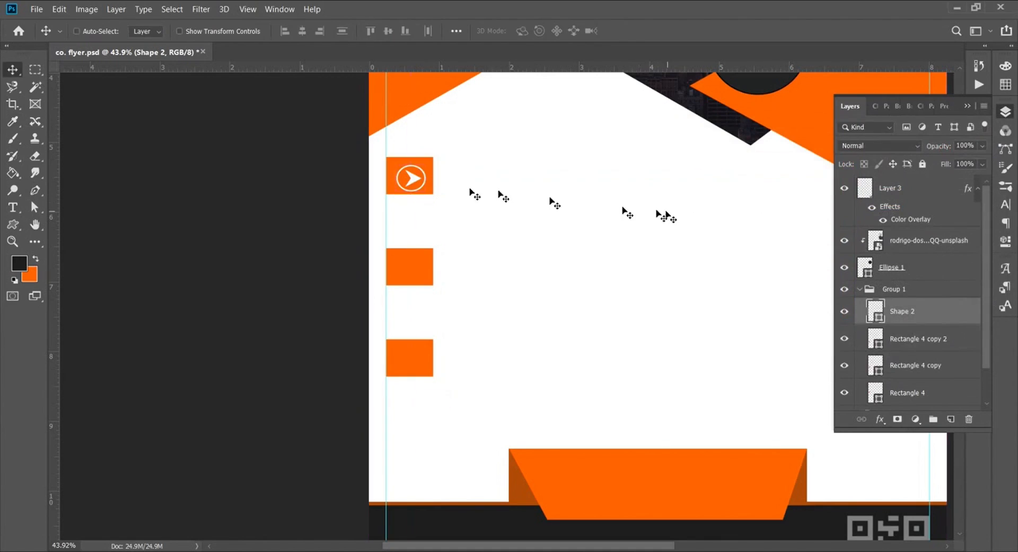
Step: Scale the circled arrow to about 104% width and 110.6% height, centre it in its rectangle, and copy it onto the other two rectangles
key(ctrl+t)
drag(425, 193, 428, 198)
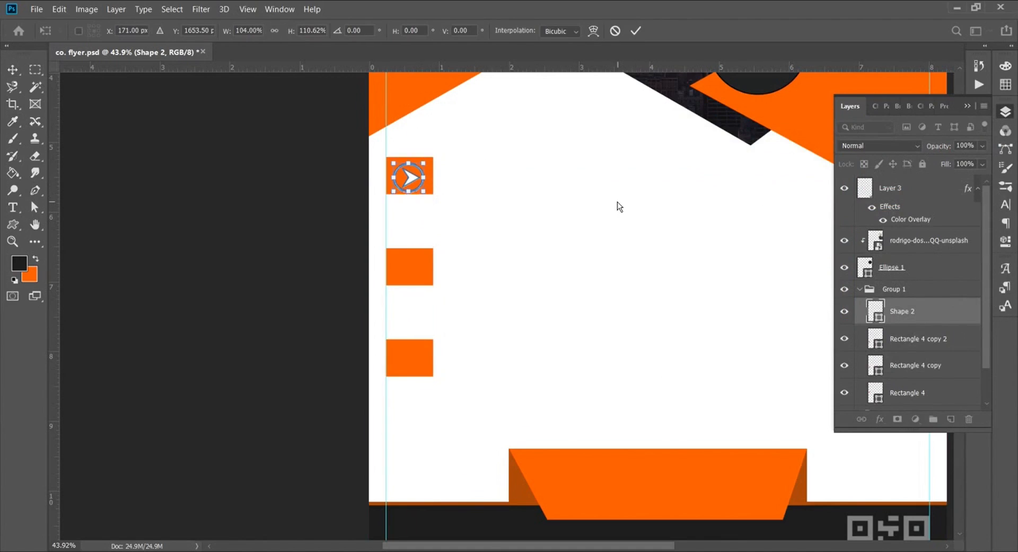
click(635, 31)
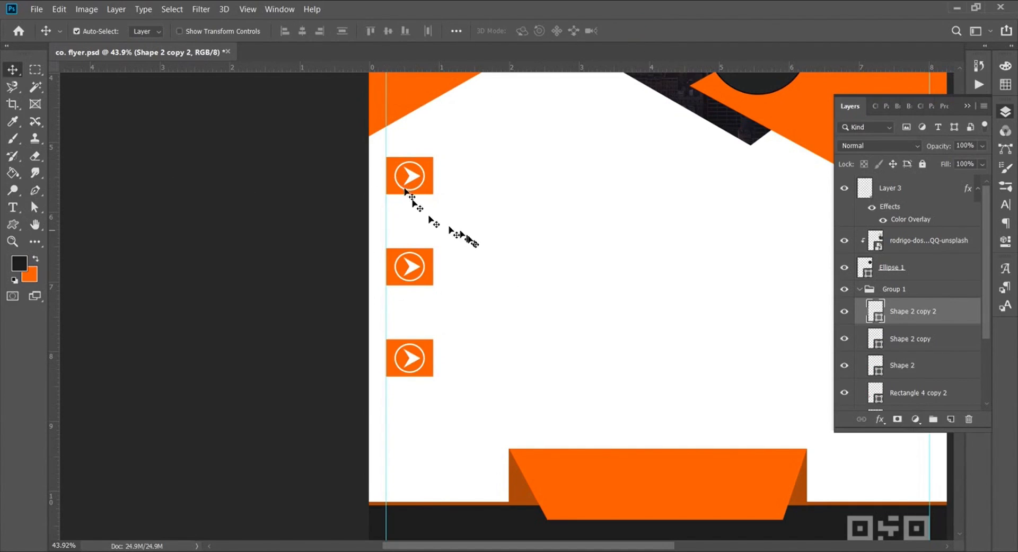
Step: Add the two-line text "perfect / Busines Company Promotions" in the white area just below the skyline
scroll(556, 228, down, 5)
scroll(548, 281, up, 2)
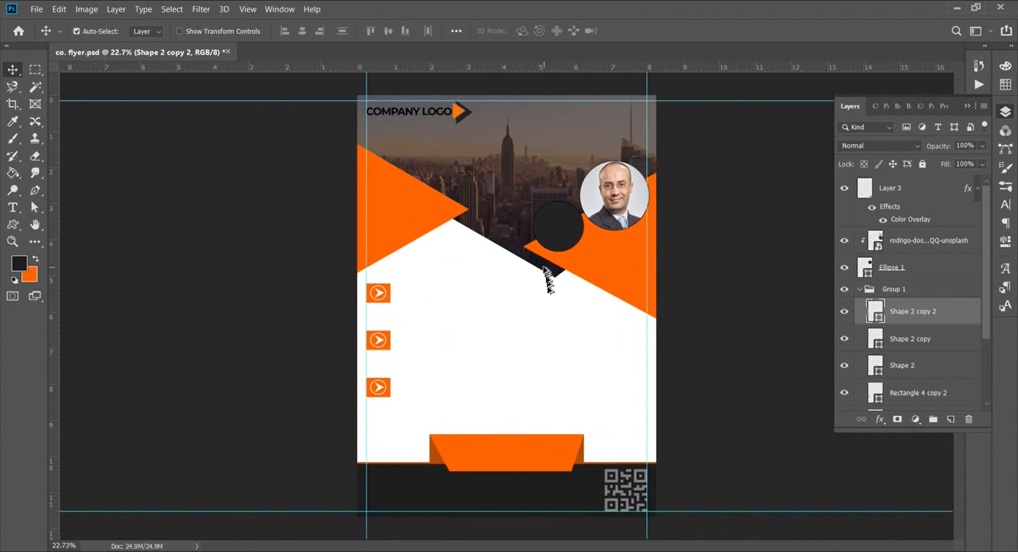
scroll(503, 445, up, 3)
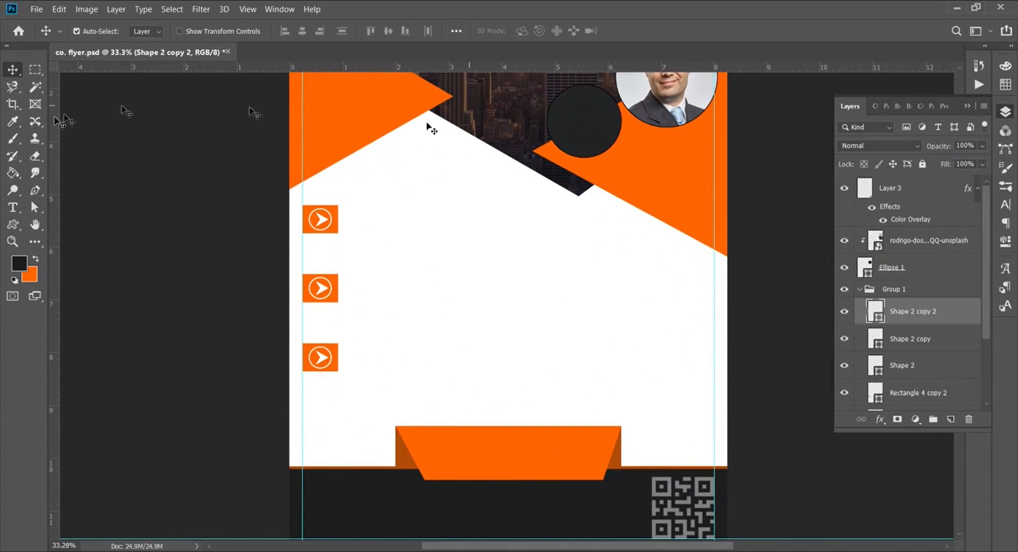
click(13, 207)
scroll(354, 240, down, 5)
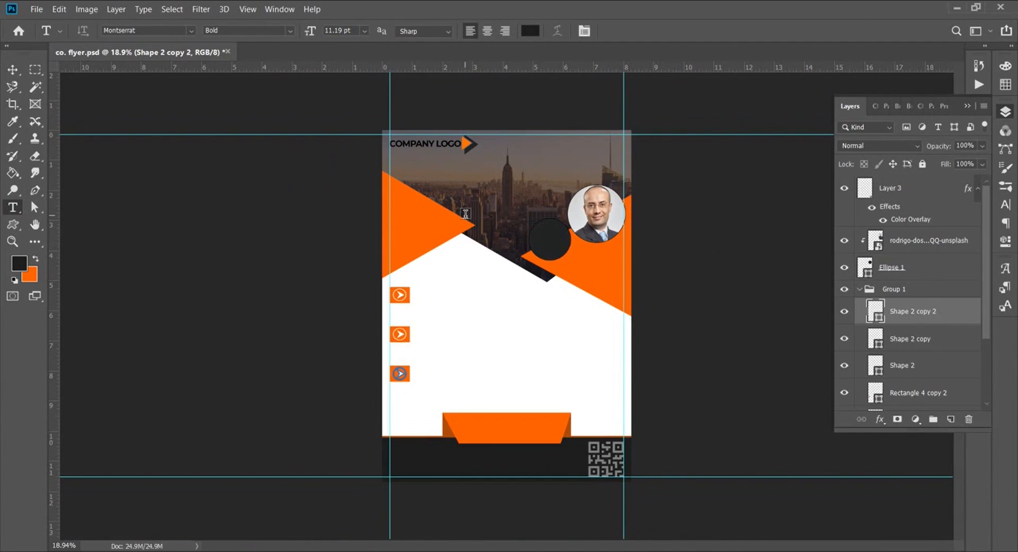
click(453, 284)
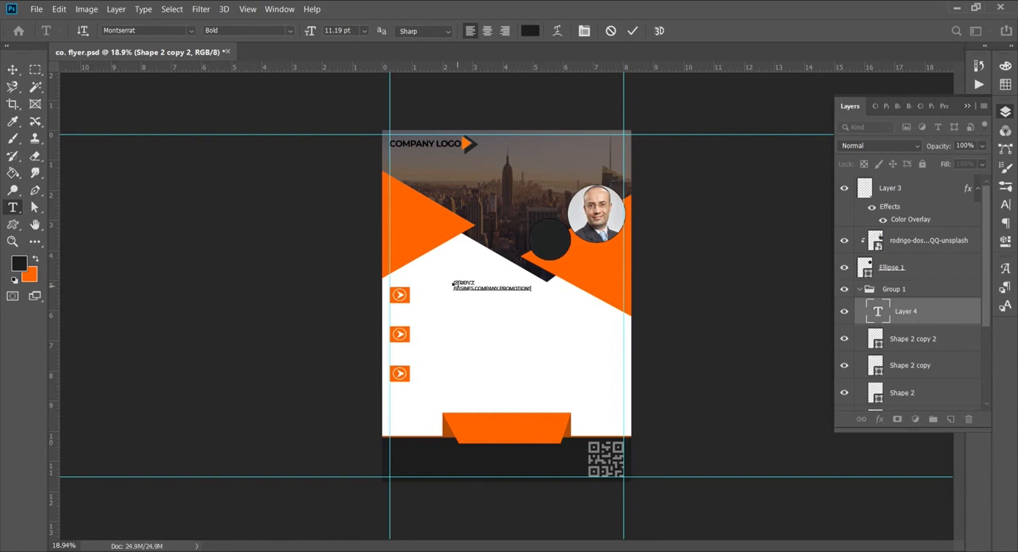
click(633, 31)
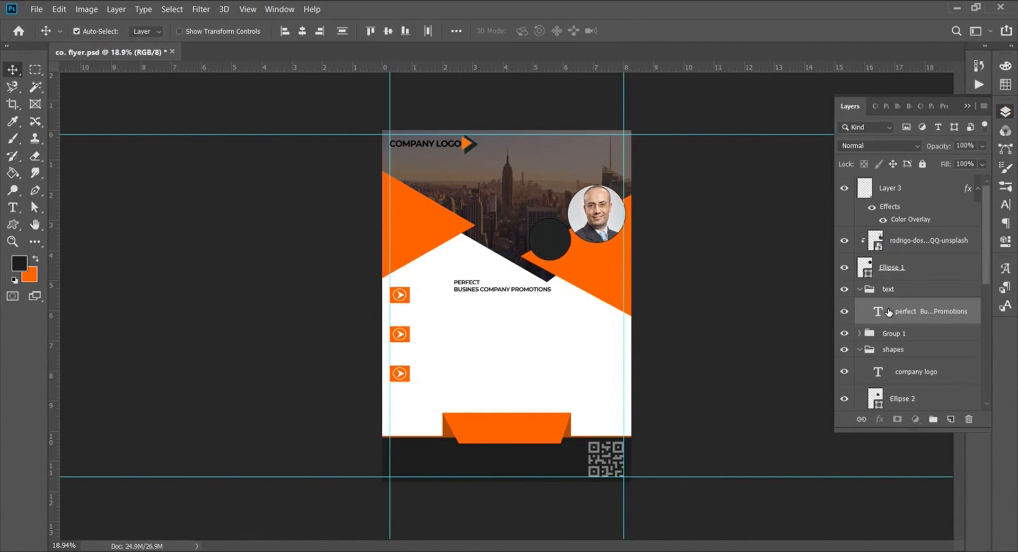
Step: Move the promotions text onto the left orange triangle against the vertical guide and break it so "Promotions" has its own line
click(895, 315)
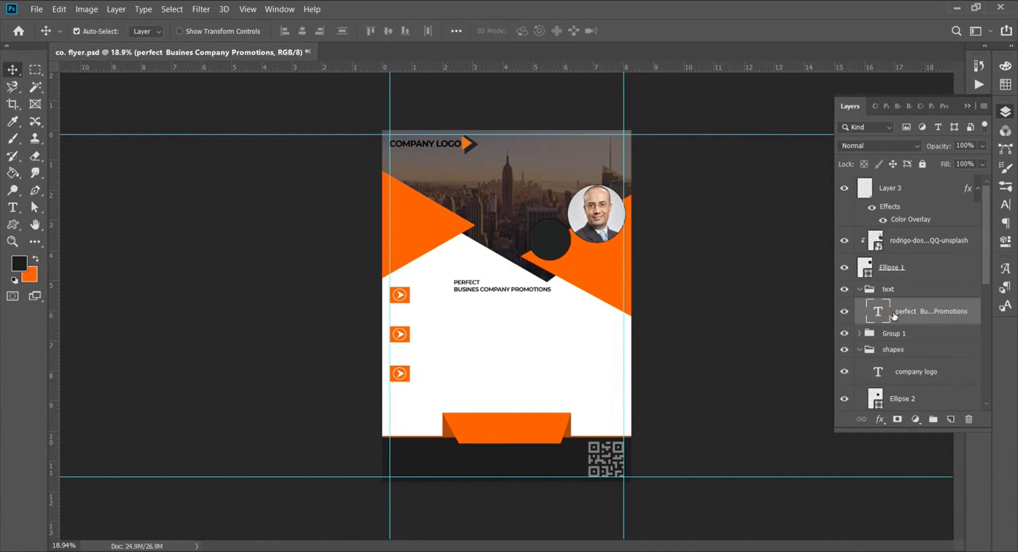
drag(488, 292, 425, 230)
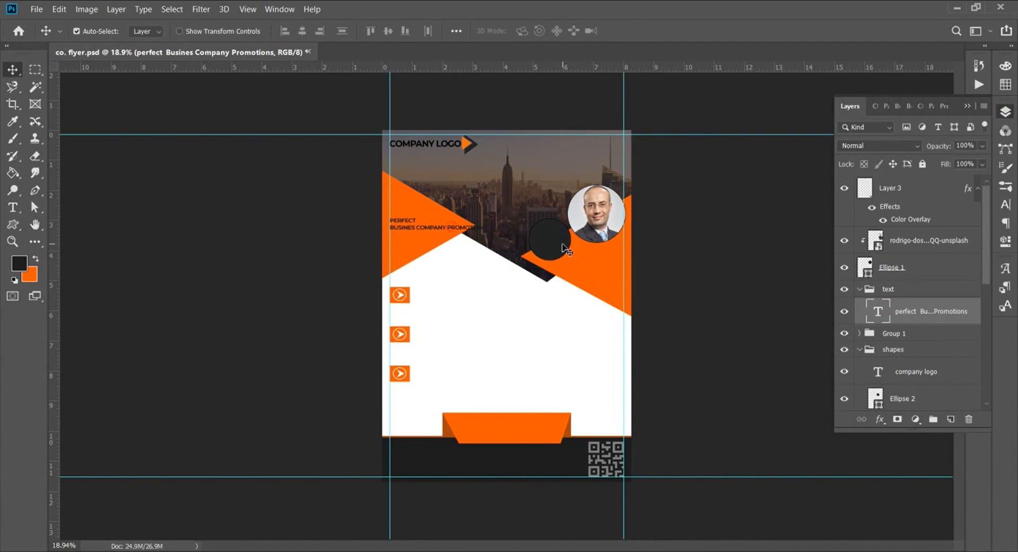
key(t)
click(447, 228)
key(Return)
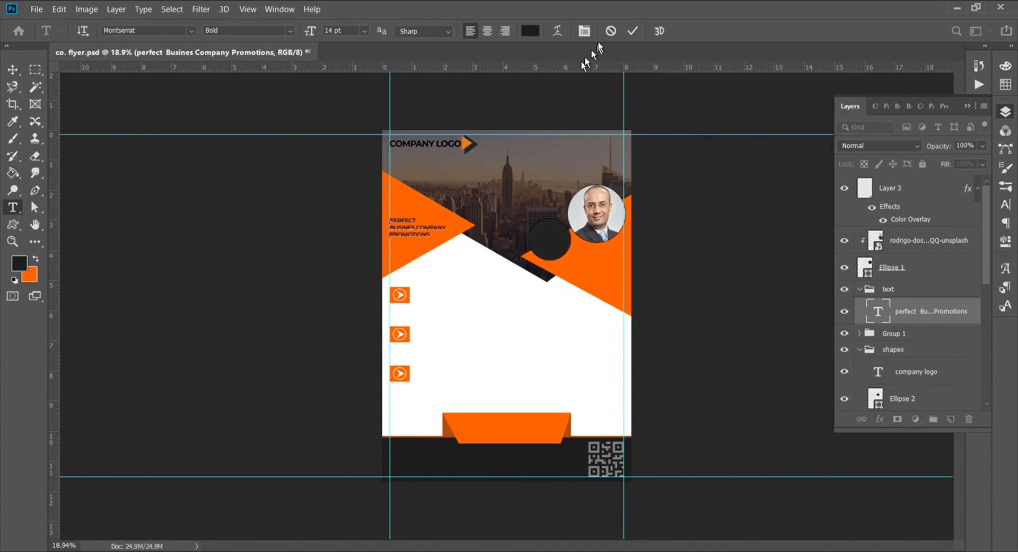
click(633, 31)
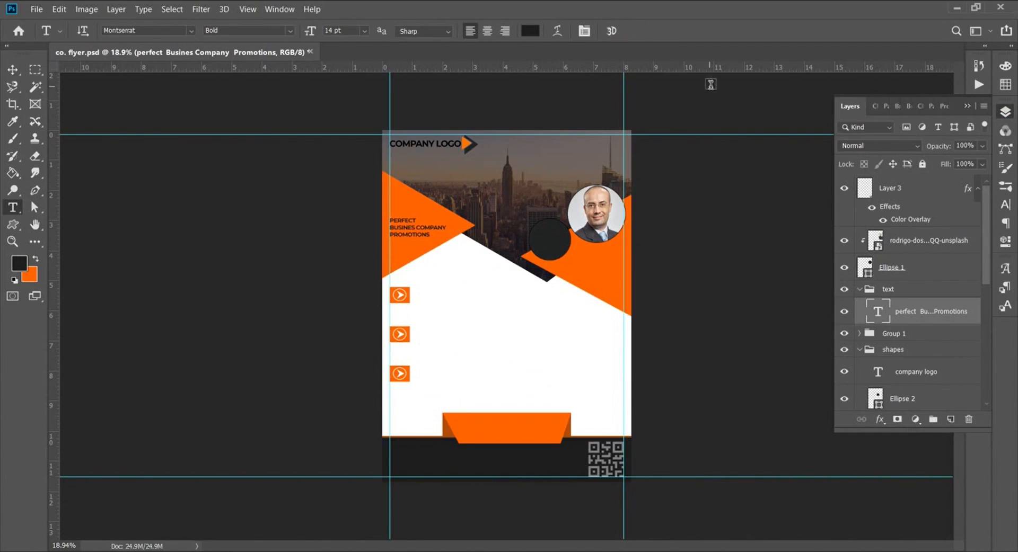
Step: Set the font size of the promotions text on the orange triangle to 18 pt
click(1007, 202)
drag(858, 149, 860, 151)
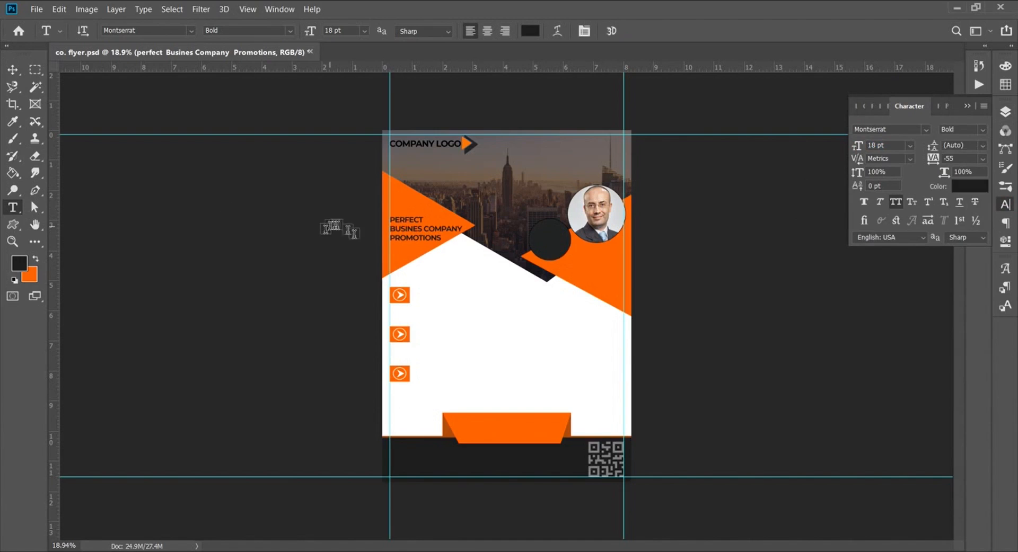
key(v)
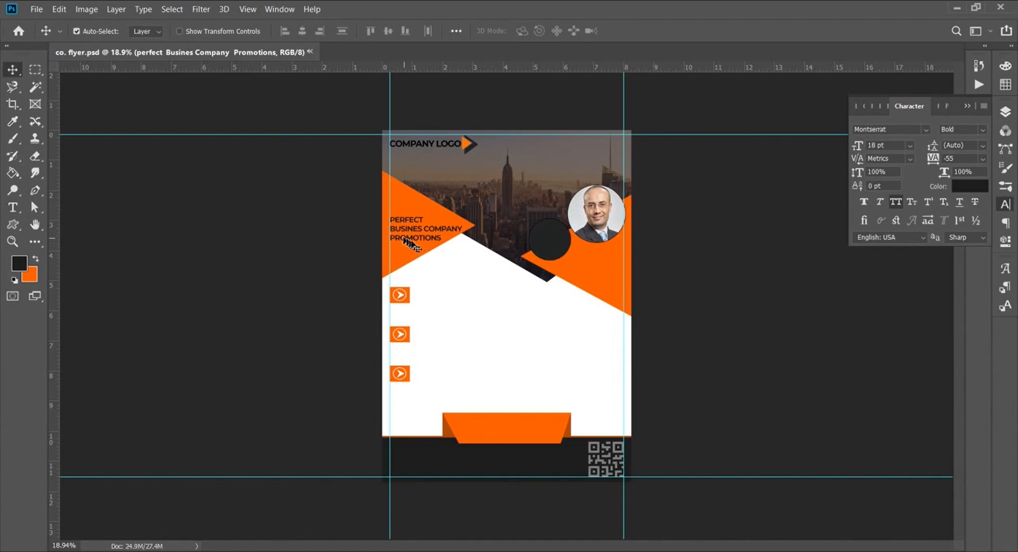
key(t)
drag(429, 241, 427, 235)
scroll(404, 210, up, 5)
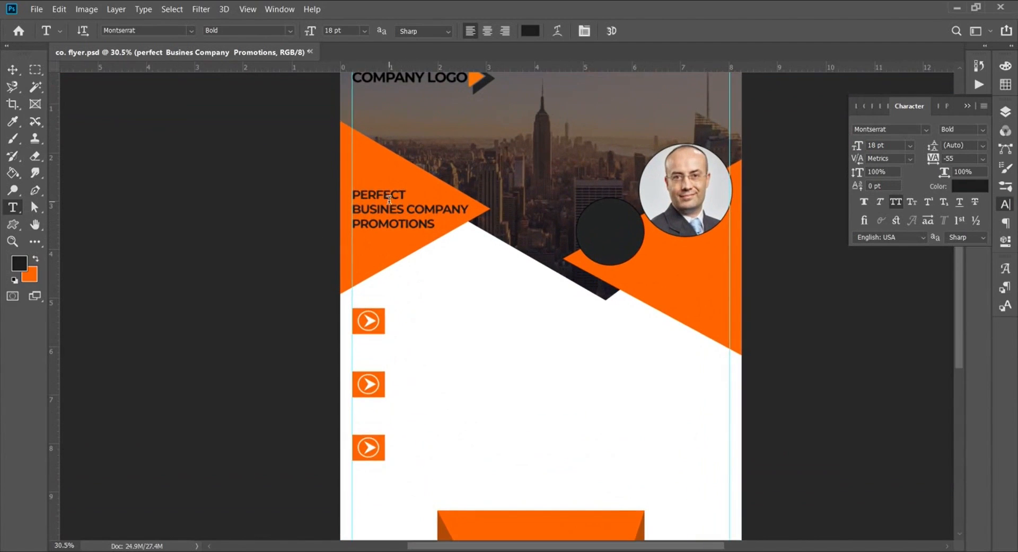
Step: Set the promotions text to Montserrat Medium, with only the word "Perfect" in Bold
click(976, 132)
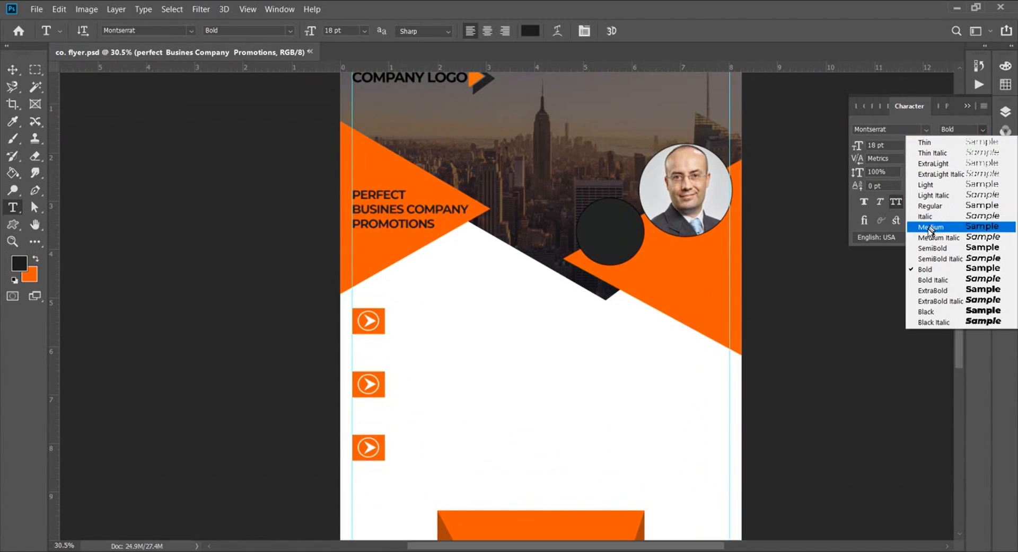
click(912, 226)
double_click(395, 194)
click(982, 129)
click(925, 269)
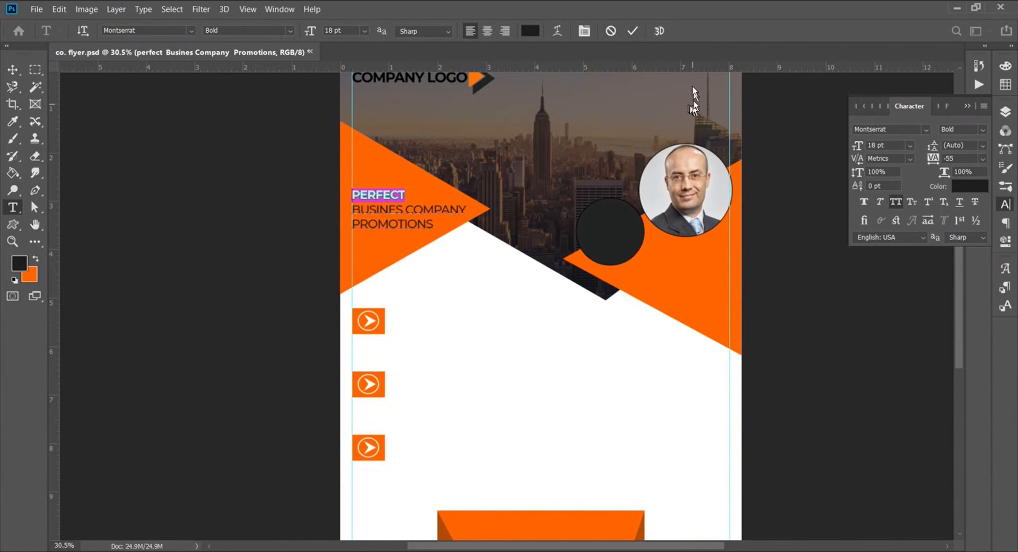
click(632, 30)
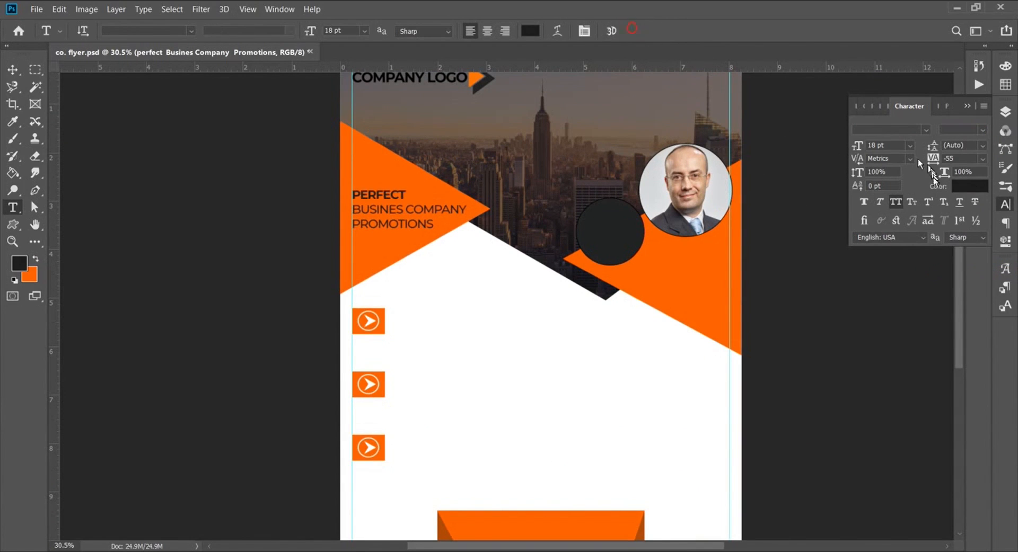
Step: Colour the promotions text white, ffffff, and set its tracking to 0
click(969, 186)
text(ffffff)
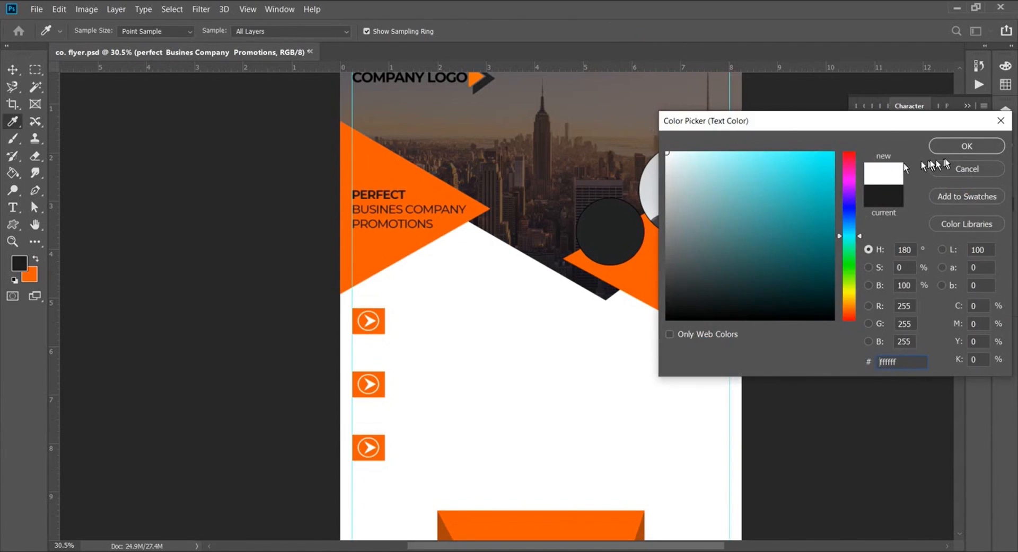
click(955, 147)
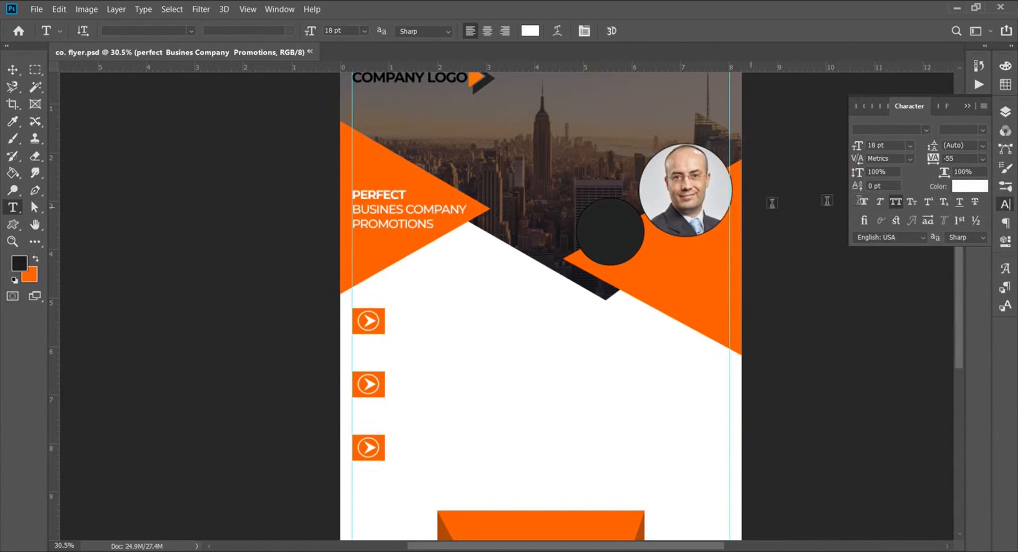
click(981, 160)
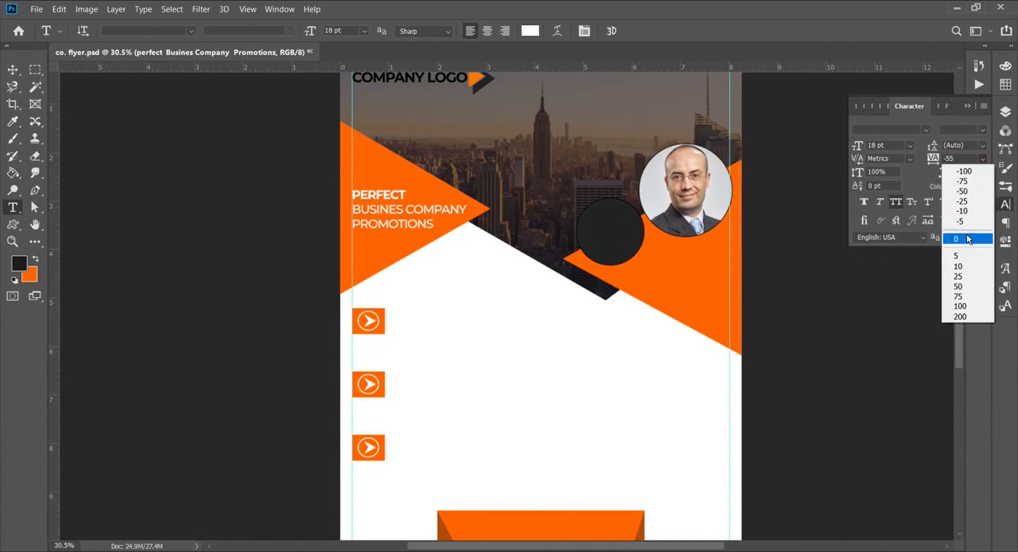
click(970, 232)
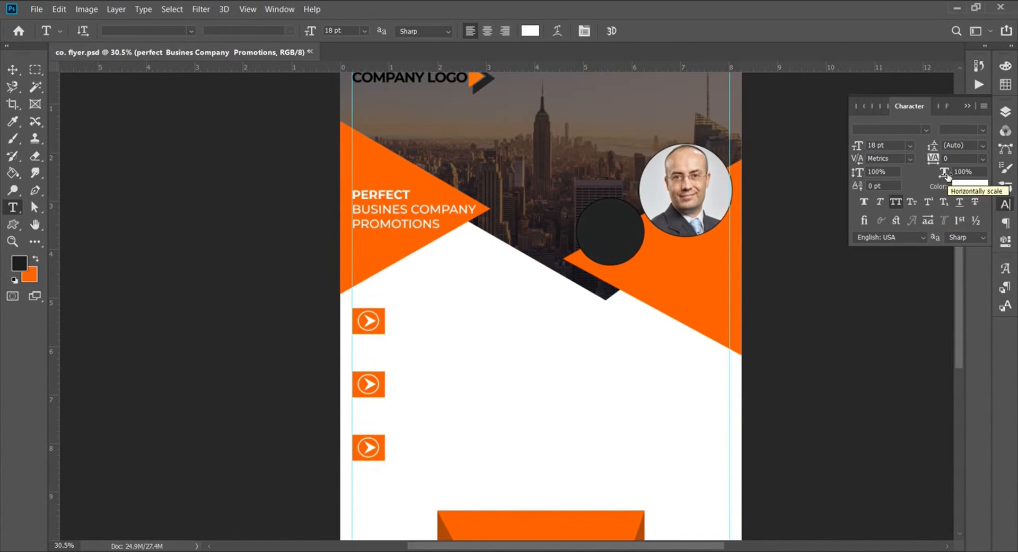
Step: Turn off All Caps for the promotions text and capitalise the first letter of "Perfect"
scroll(749, 264, down, 3)
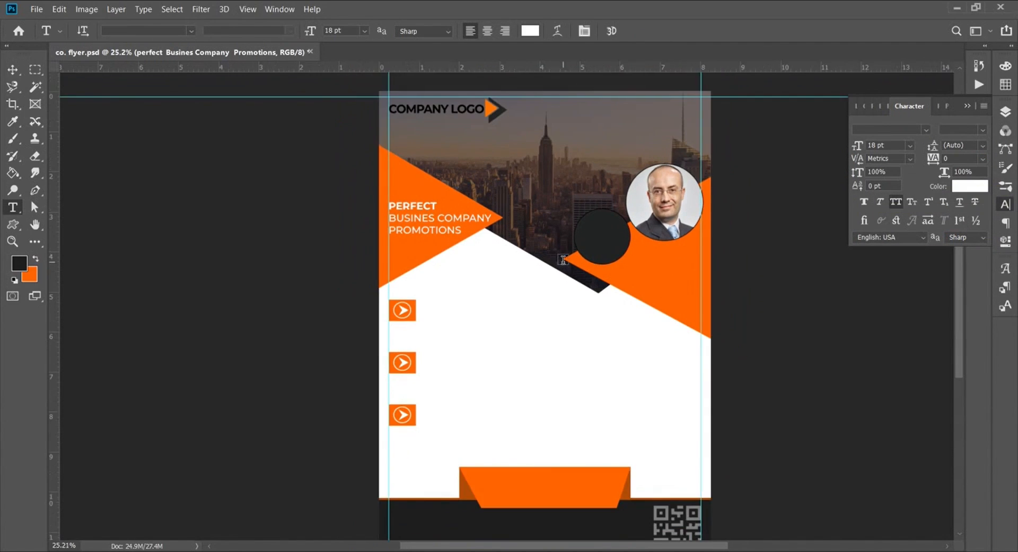
click(896, 202)
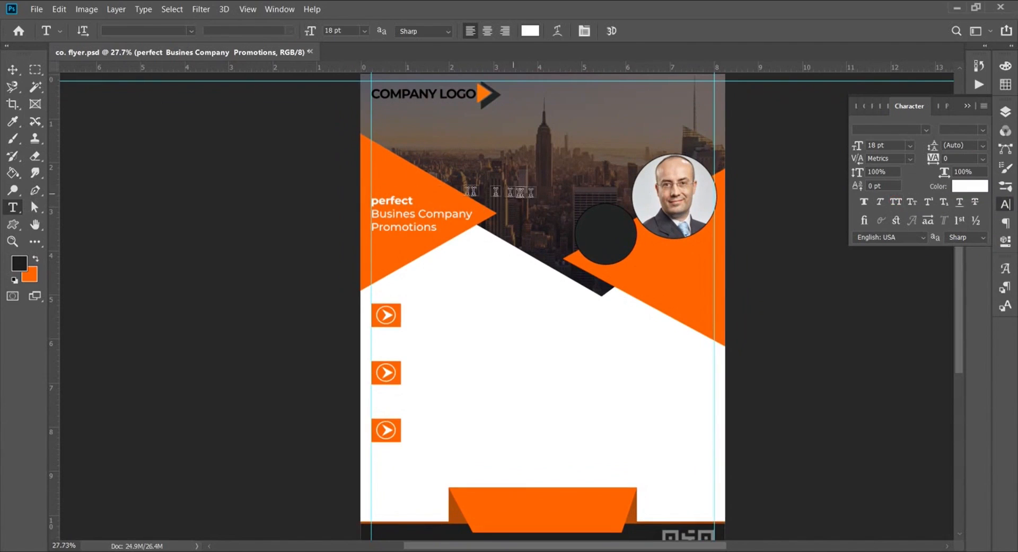
click(374, 202)
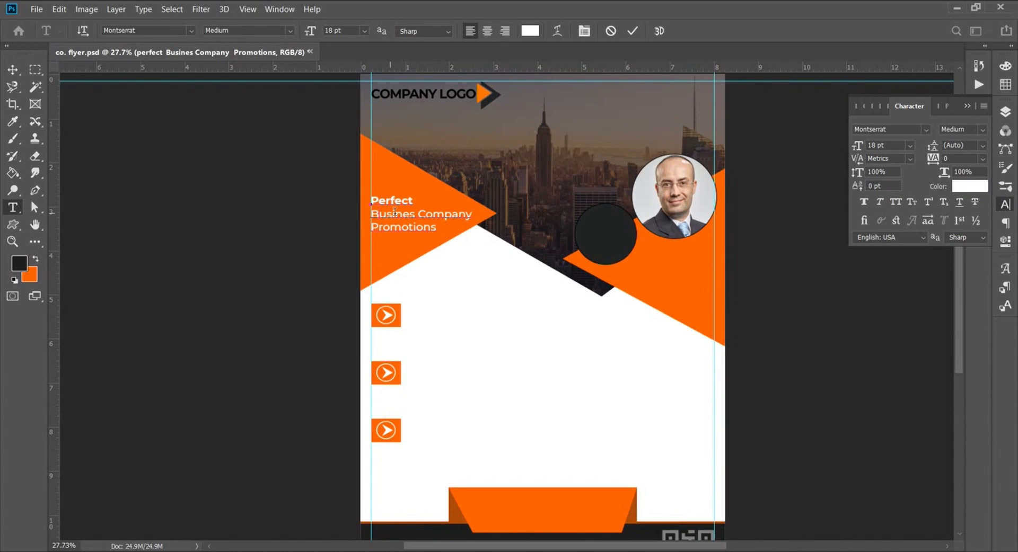
click(632, 30)
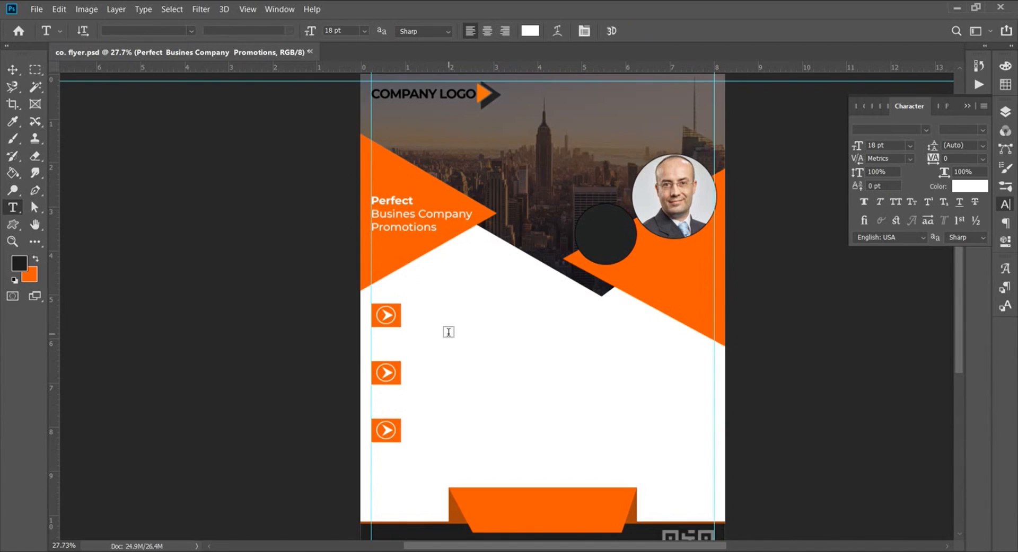
Step: Add the heading "CHOOSE US" beside the uppermost arrow icon and colour it black, 000000
click(412, 309)
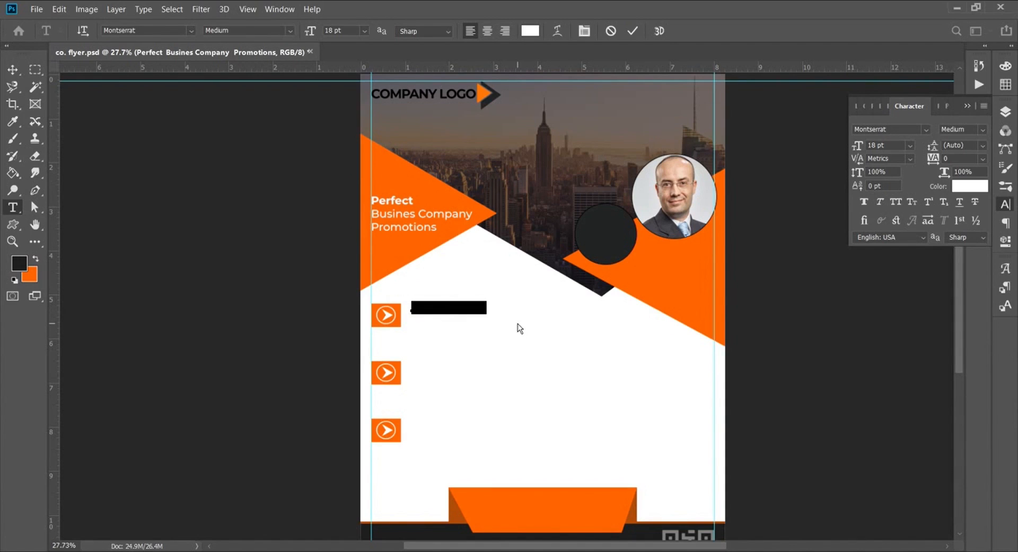
key(BackSpace)
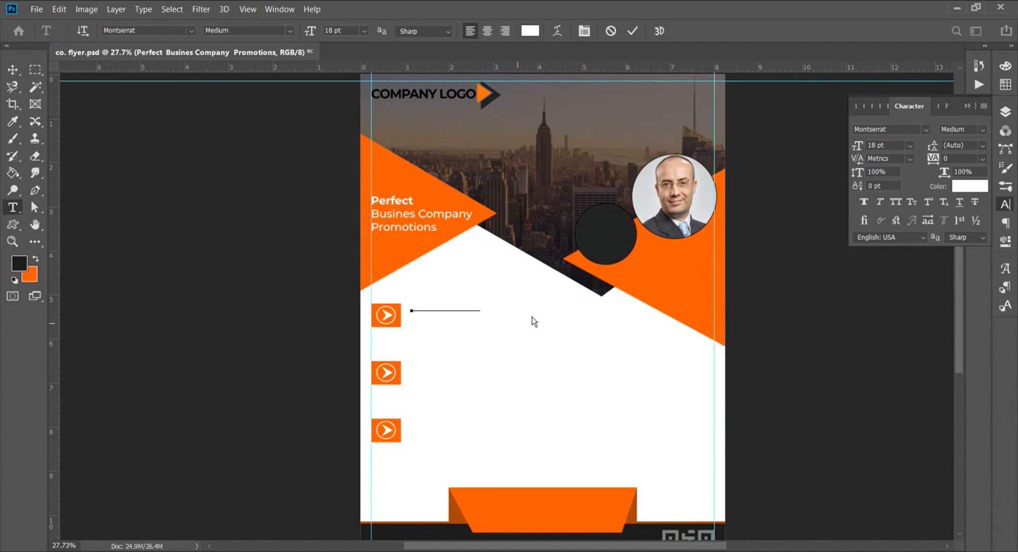
click(632, 33)
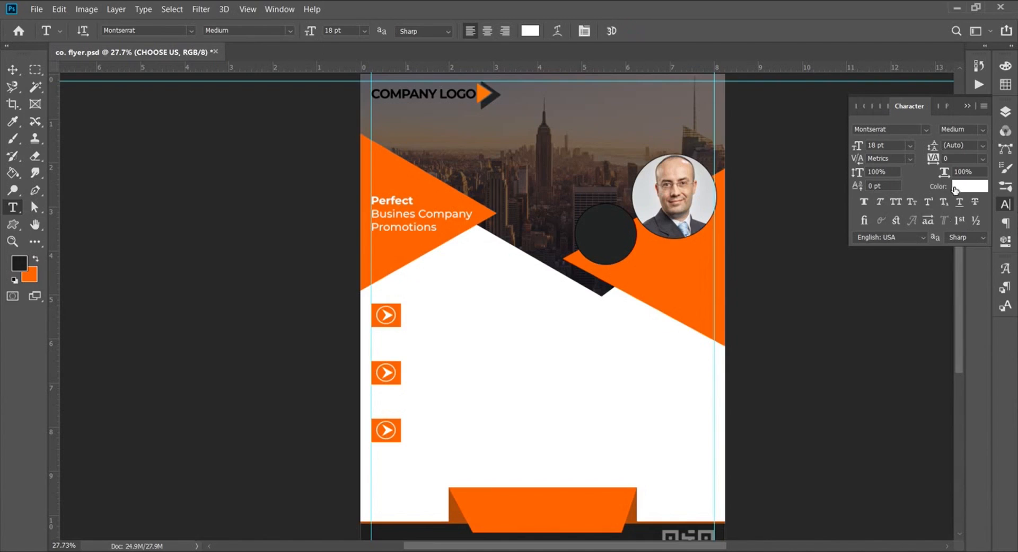
click(956, 189)
drag(708, 284, 681, 305)
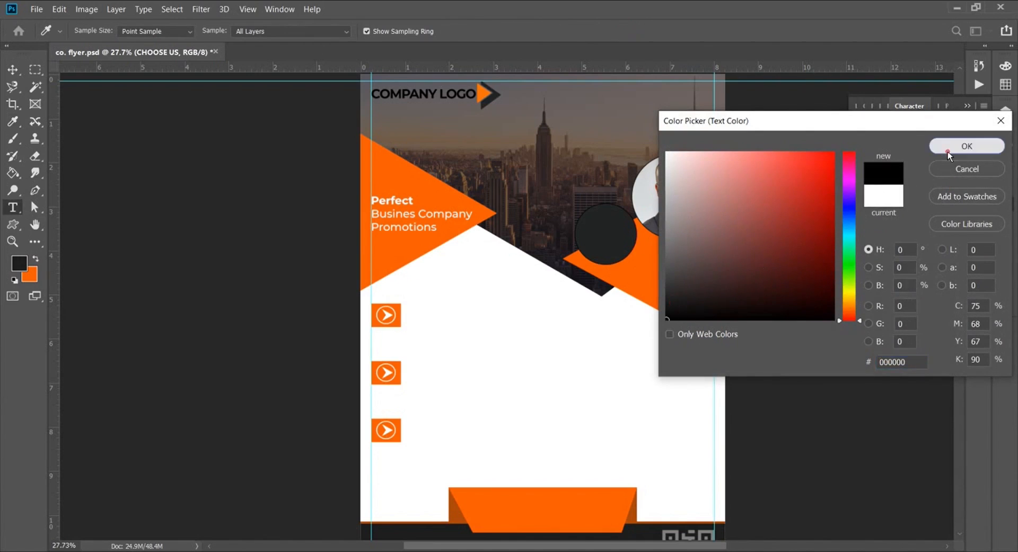
click(967, 145)
Step: Set the CHOOSE US heading to Bold at 23 pt
click(982, 130)
click(942, 309)
click(981, 130)
click(921, 270)
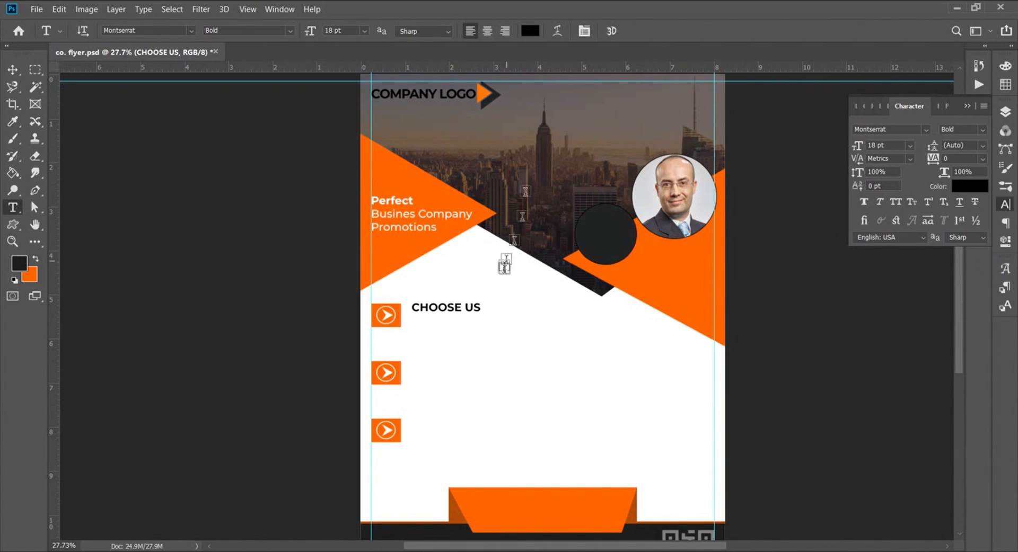
drag(856, 147, 869, 147)
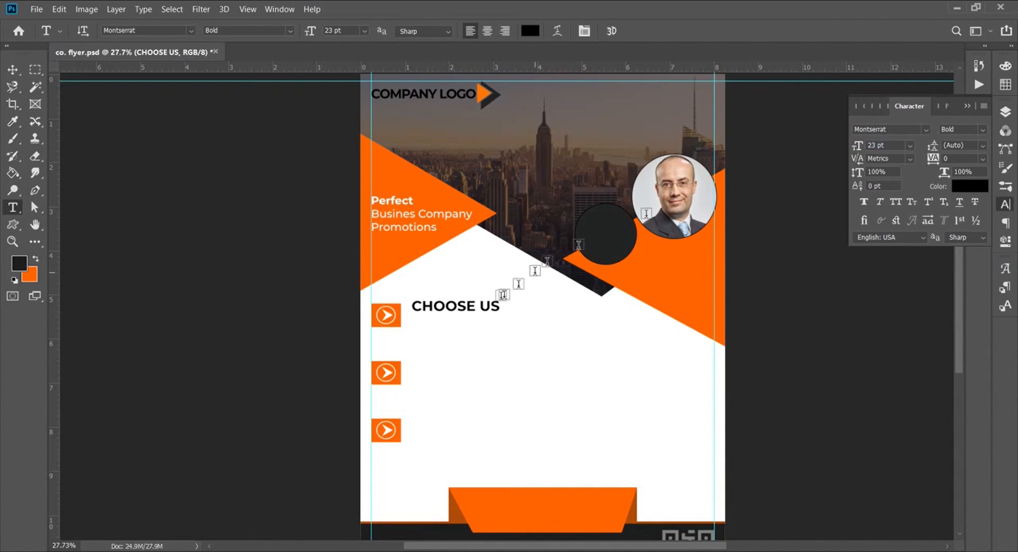
Step: Remove the two lower arrow icons and shrink the remaining one so it sits close beside the CHOOSE US heading
drag(468, 310, 465, 318)
ctrl+click(391, 316)
key(F7)
scroll(390, 316, up, 3)
scroll(382, 313, down, 2)
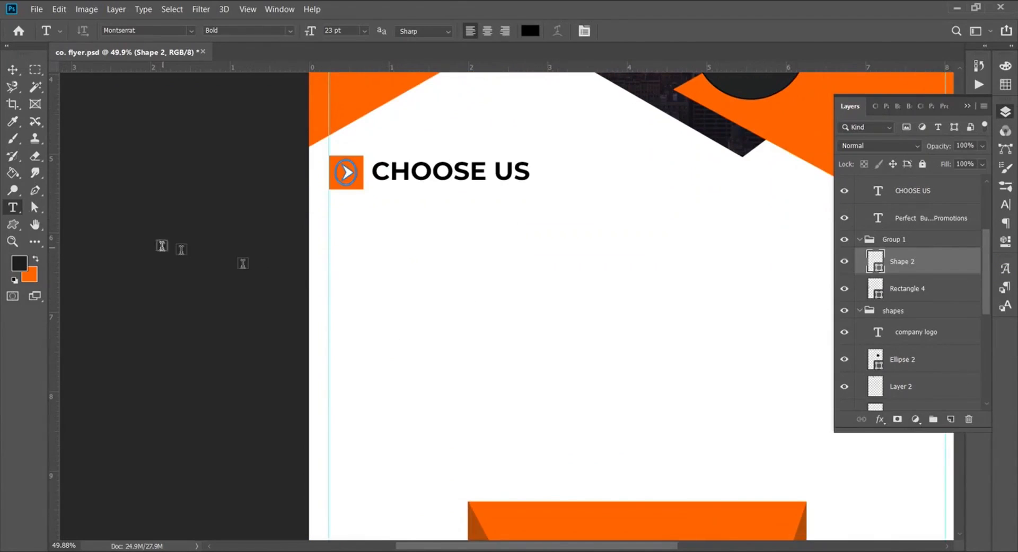
Step: Draw a paragraph text box about 3.9 by 1.3 in under the CHOOSE US heading, filled with Lorem ipsum placeholder text
mouse_move(52, 245)
mouse_down()
mouse_move(188, 236)
mouse_move(54, 242)
mouse_up()
drag(330, 202, 638, 303)
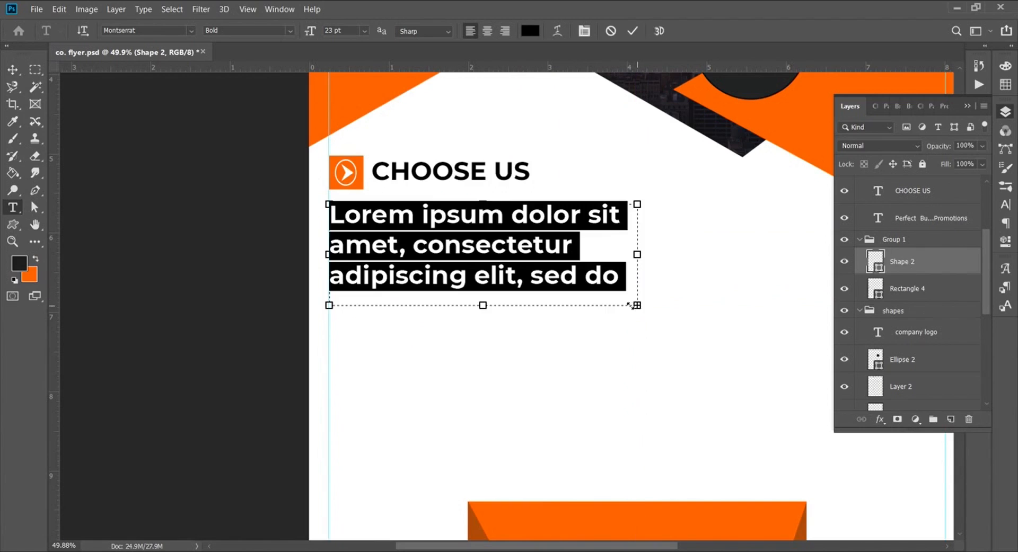
scroll(677, 196, down, 5)
scroll(547, 220, up, 1)
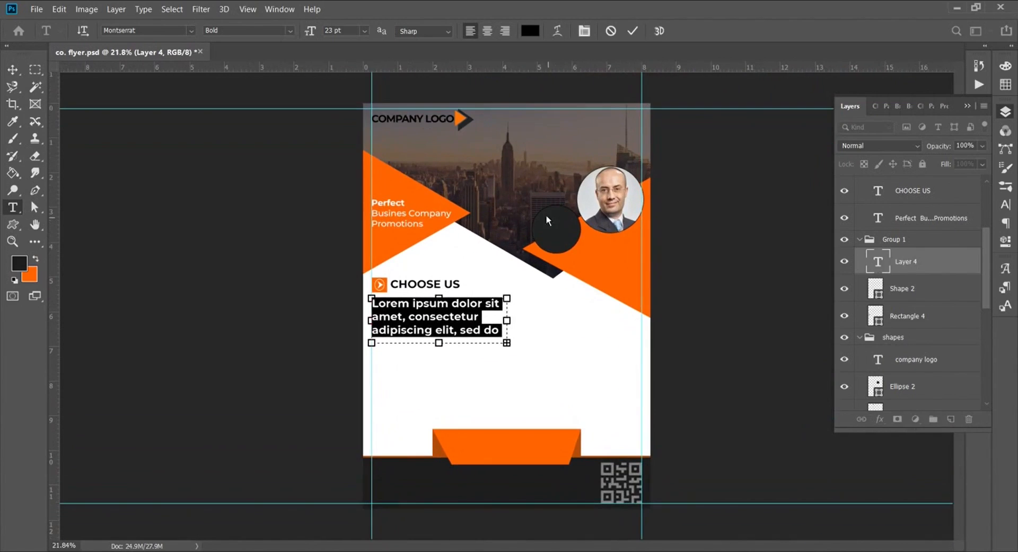
click(632, 31)
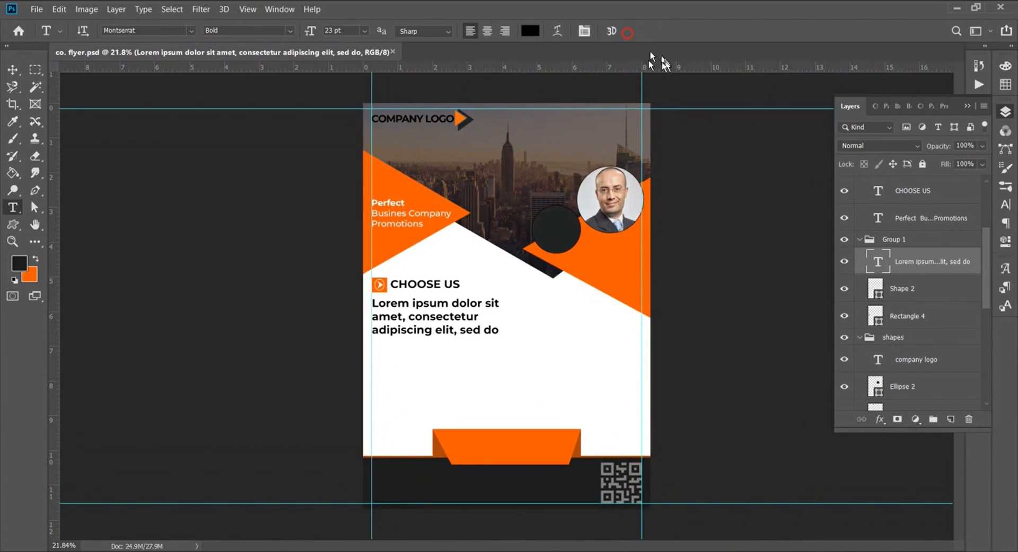
Step: Set the font size of the Lorem ipsum paragraph to 9 pt
click(366, 32)
click(350, 78)
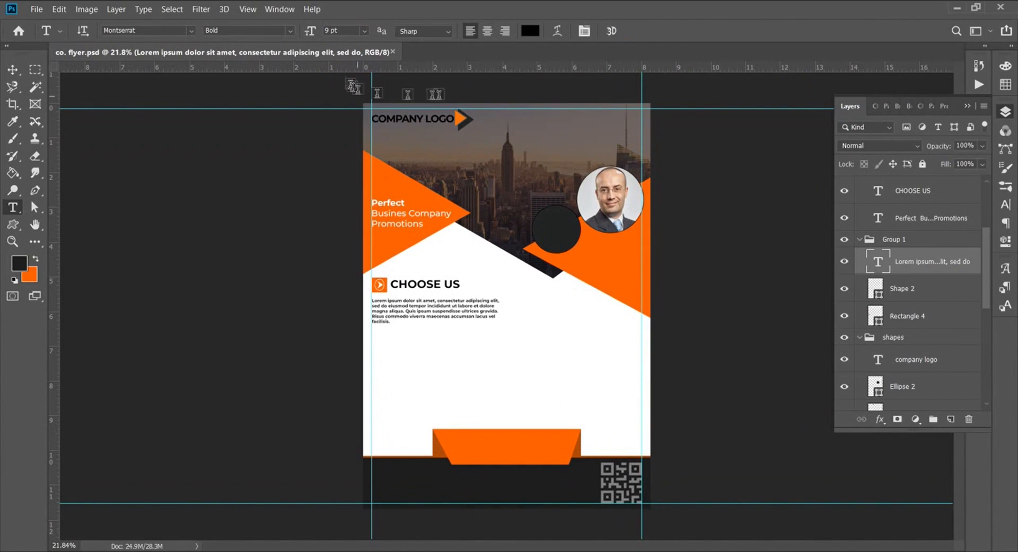
click(1005, 208)
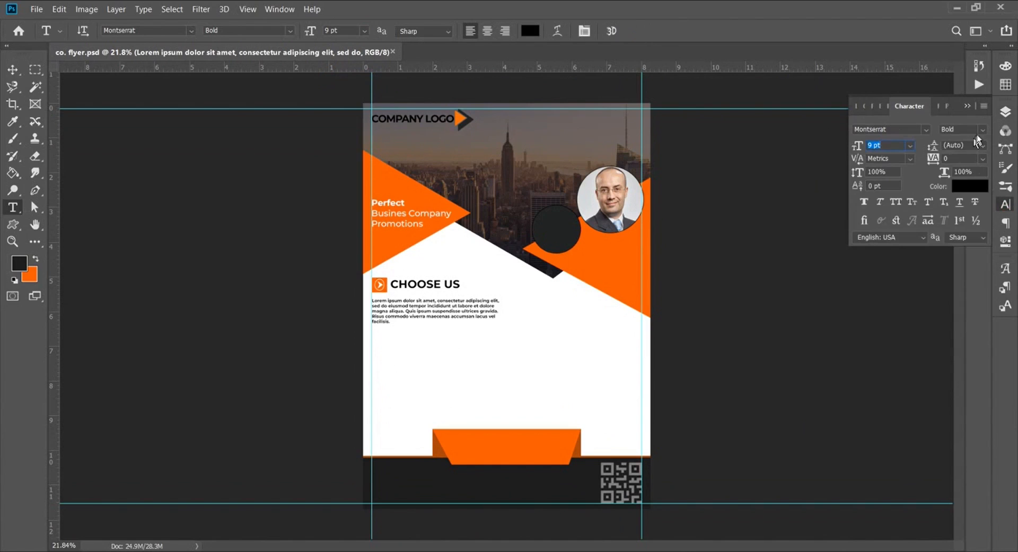
Step: Set the font weight of the Lorem ipsum paragraph under the CHOOSE US heading to Medium
click(978, 133)
click(936, 186)
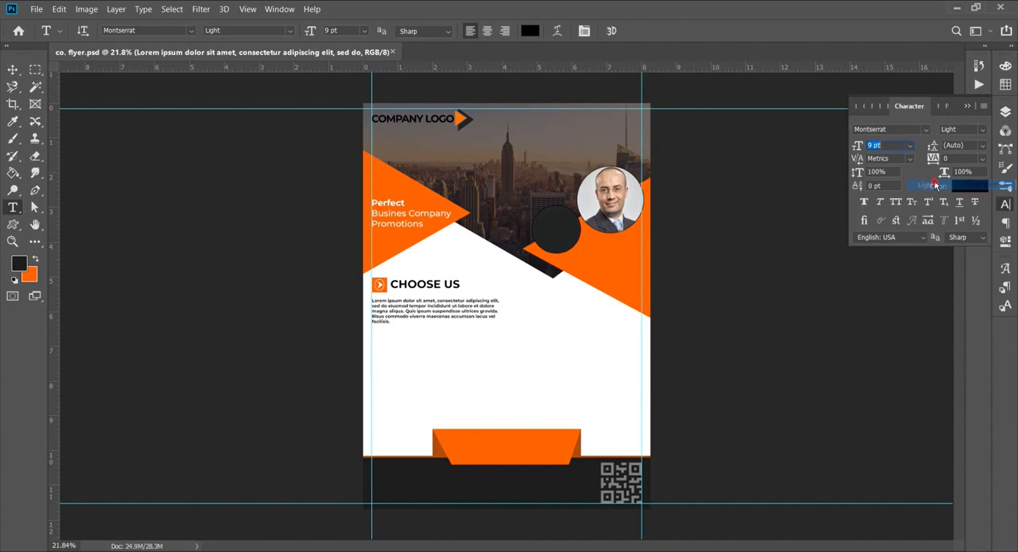
click(979, 130)
click(946, 209)
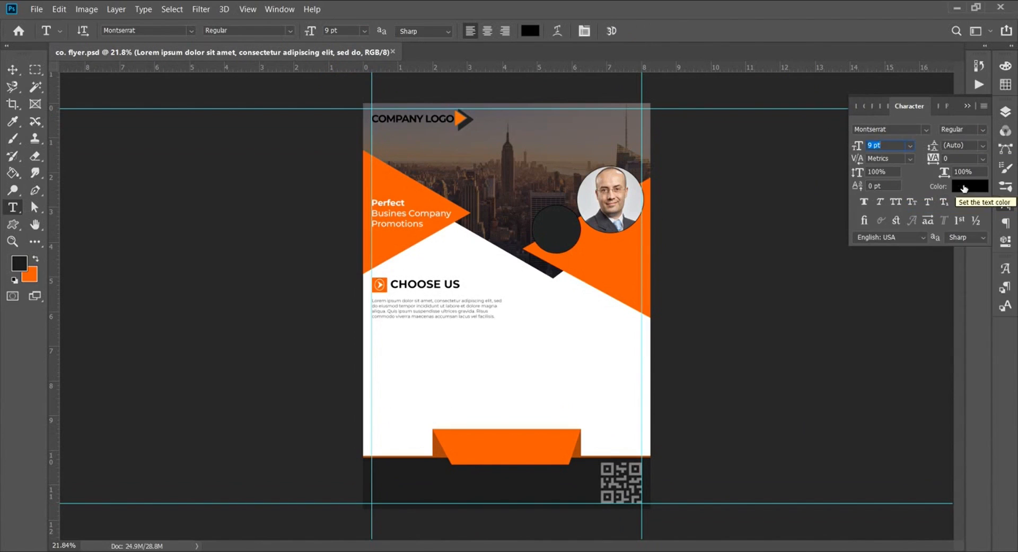
click(970, 187)
click(966, 144)
click(983, 130)
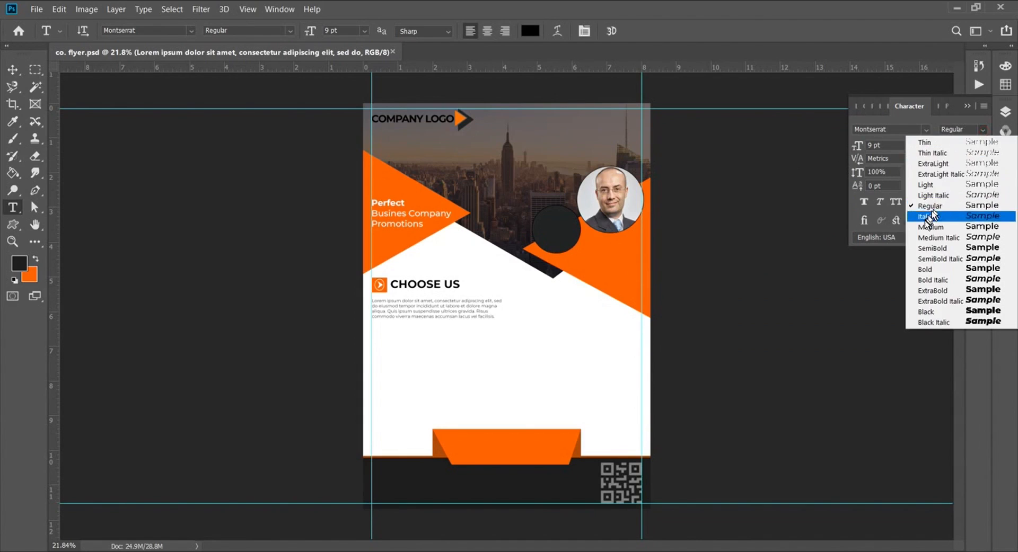
click(931, 227)
click(967, 106)
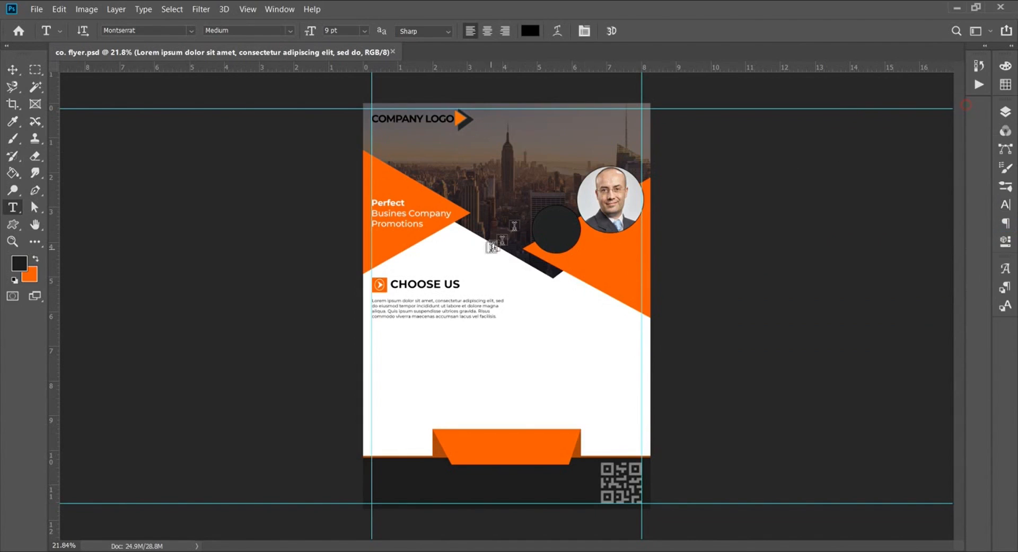
Step: Increase the Lorem ipsum paragraph's font size to 10 pt
click(1006, 204)
drag(859, 149, 860, 146)
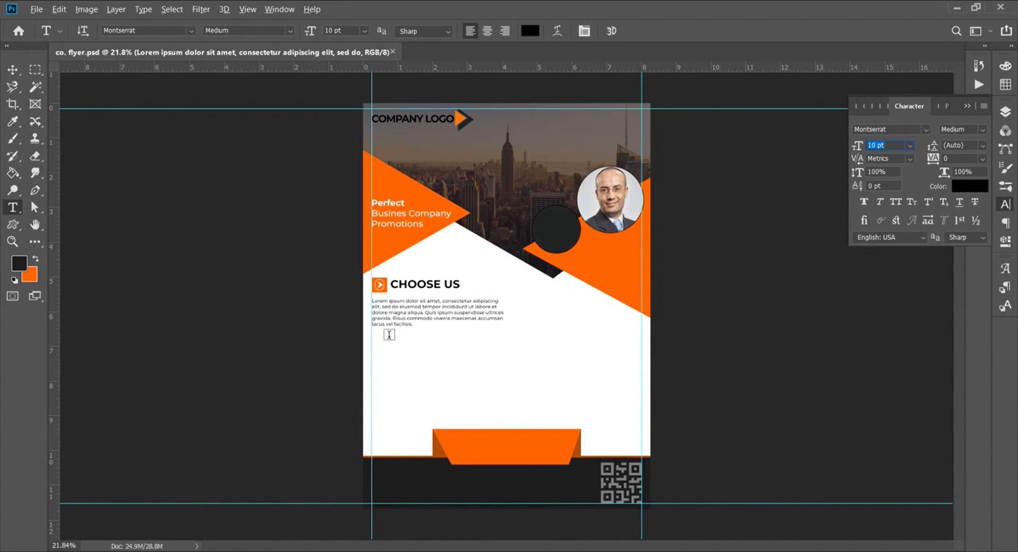
click(968, 107)
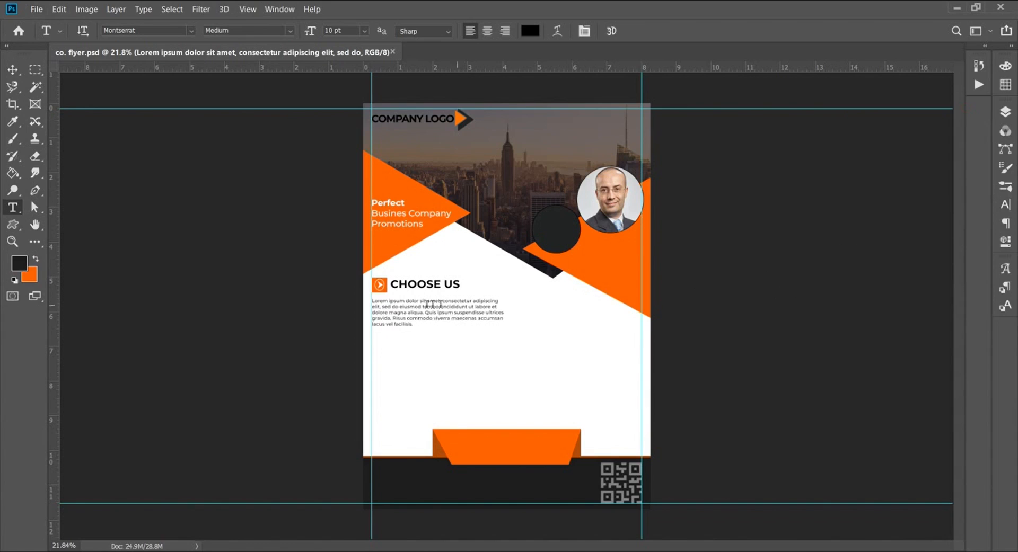
Step: Widen the white circled arrow icon to 128% of its width inside the orange square beside the CHOOSE US heading
click(1010, 112)
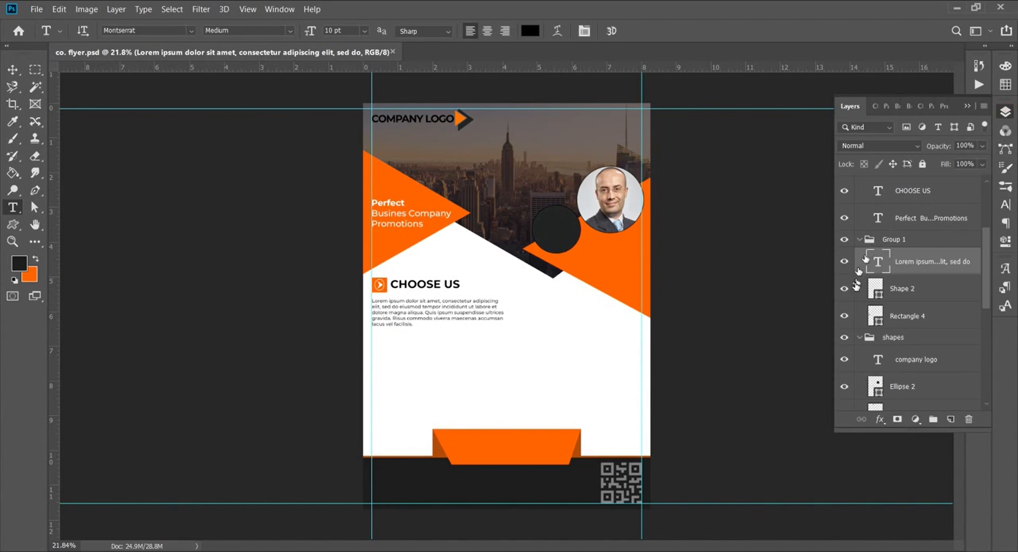
click(886, 320)
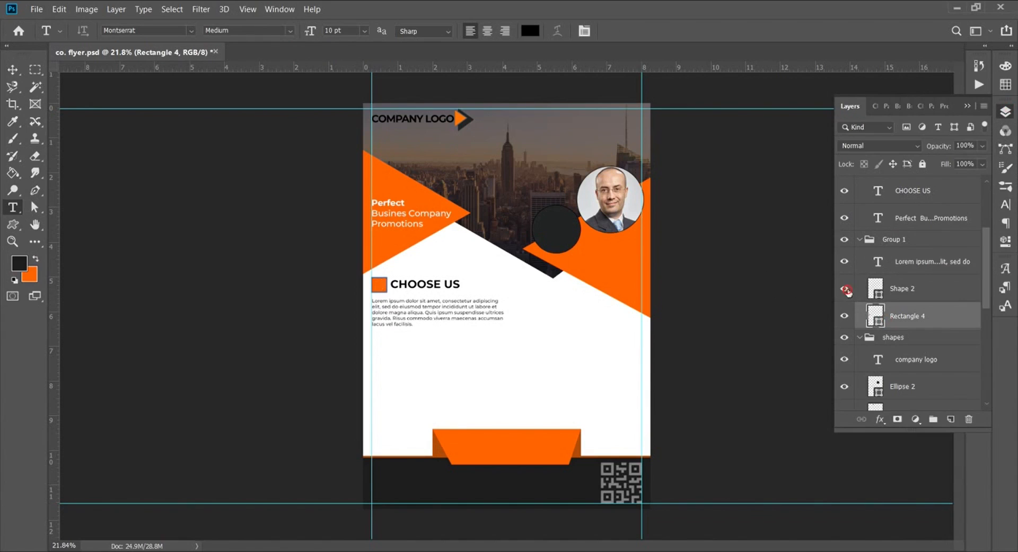
click(879, 291)
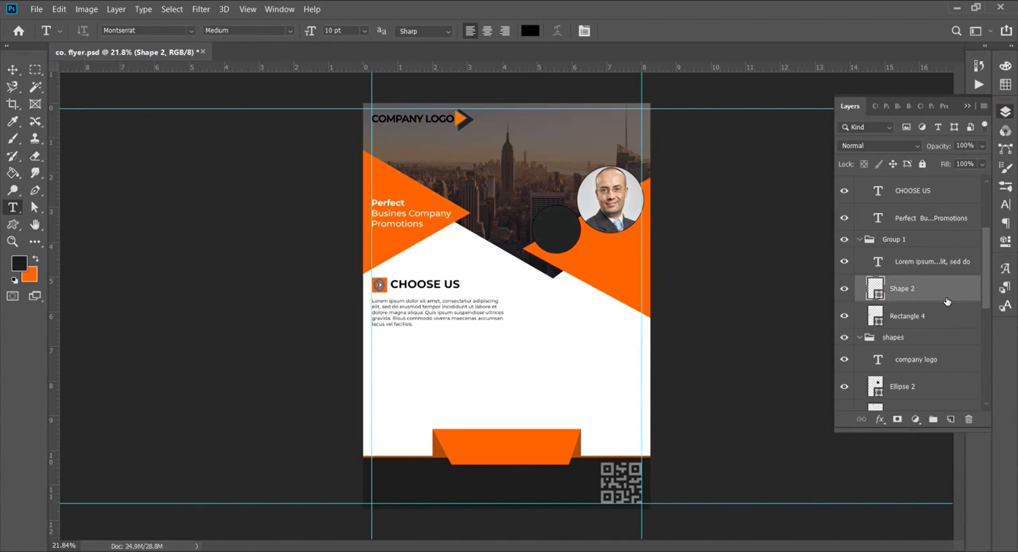
key(ctrl+t)
scroll(373, 276, up, 5)
drag(373, 291, 380, 292)
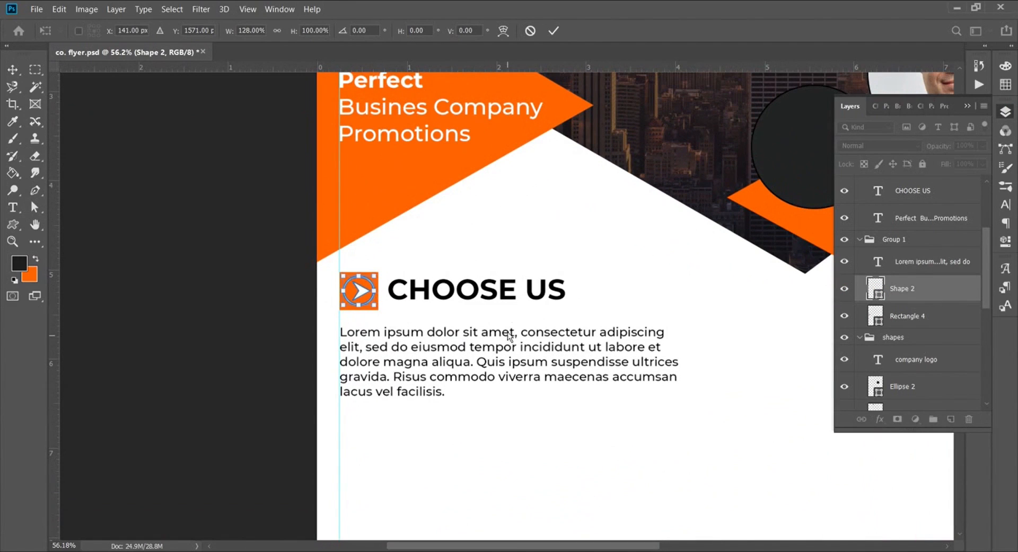
click(553, 31)
key(t)
key(v)
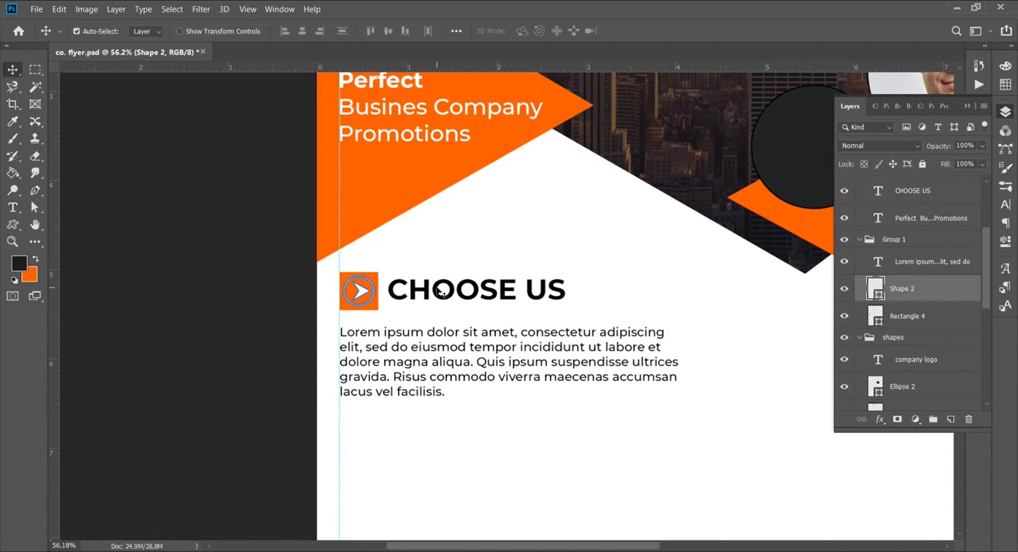
click(442, 272)
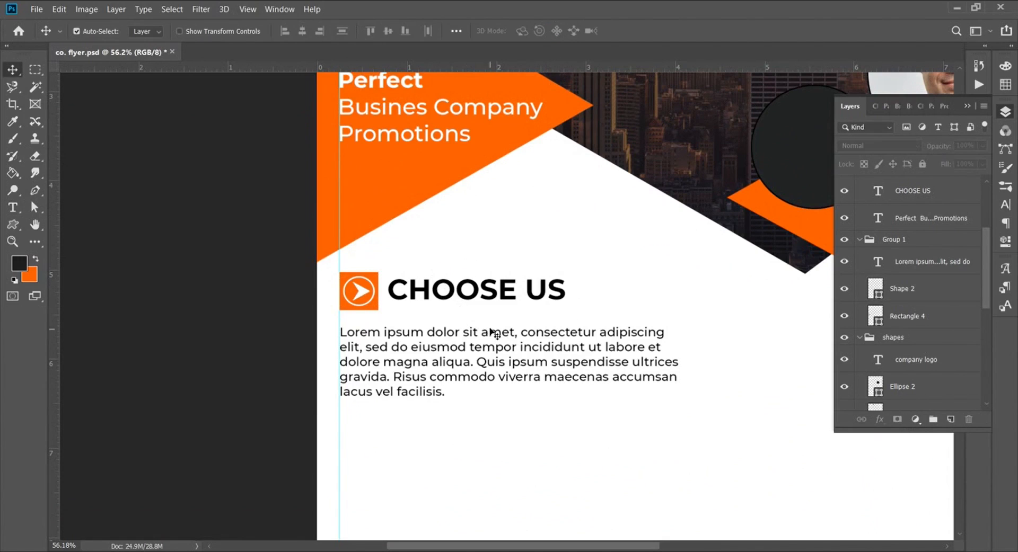
Step: Move the CHOOSE US heading layer into Group 1, directly above the Lorem ipsum layer
scroll(488, 273, down, 5)
scroll(494, 420, up, 1)
scroll(499, 409, down, 2)
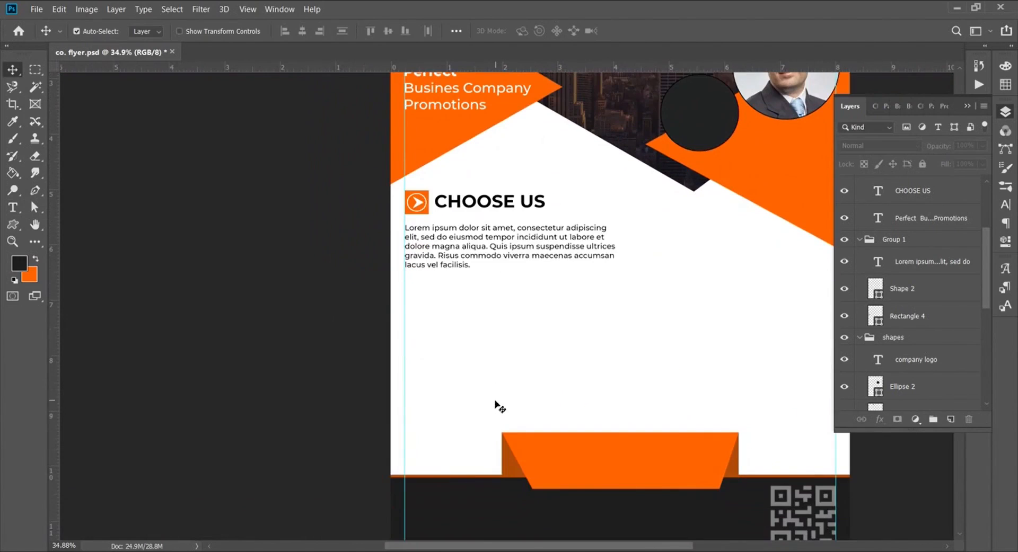
click(904, 291)
click(908, 265)
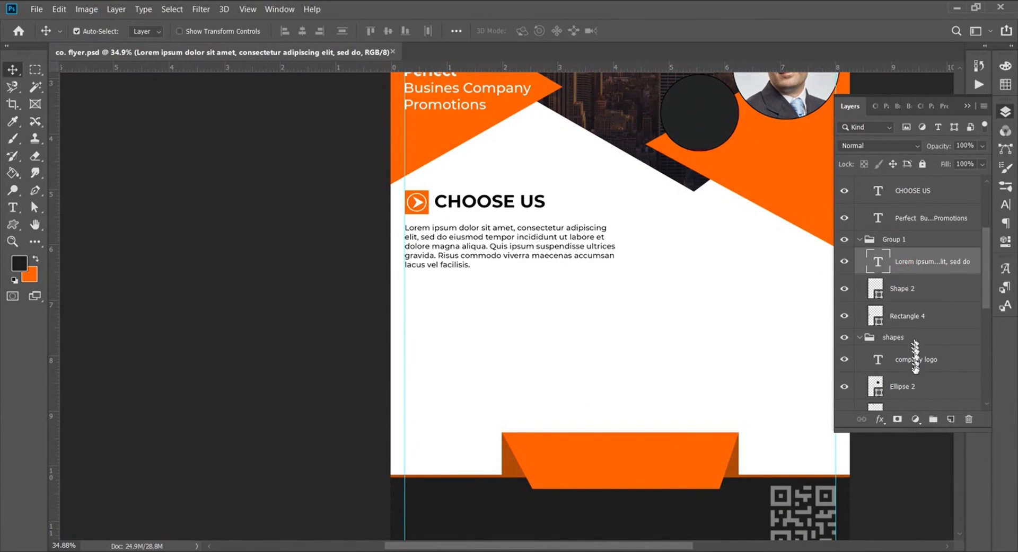
drag(896, 218, 903, 256)
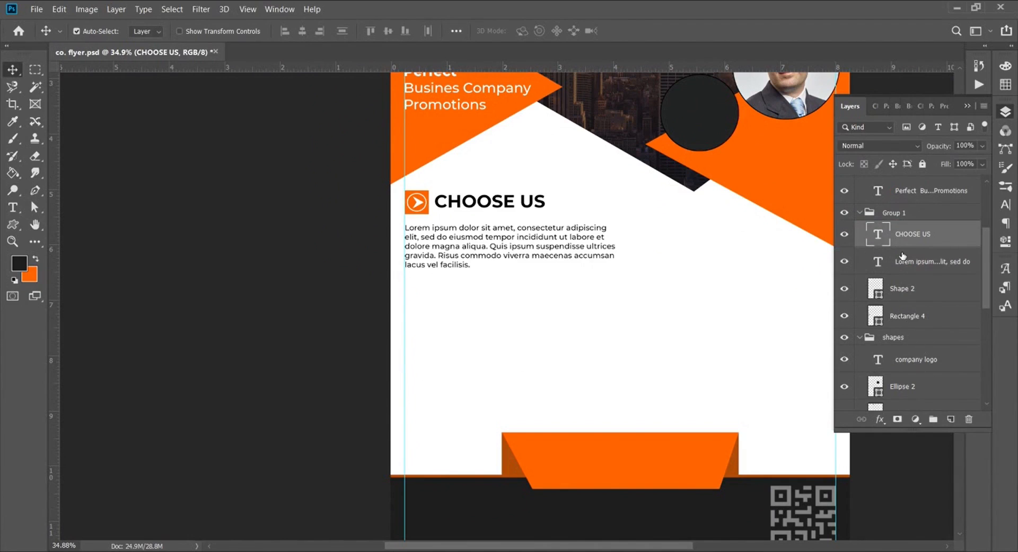
Step: Duplicate the complete CHOOSE US section, including icon, heading and paragraph, twice and stack the copies evenly below the original
shift+click(893, 320)
drag(900, 264, 952, 422)
drag(420, 212, 420, 310)
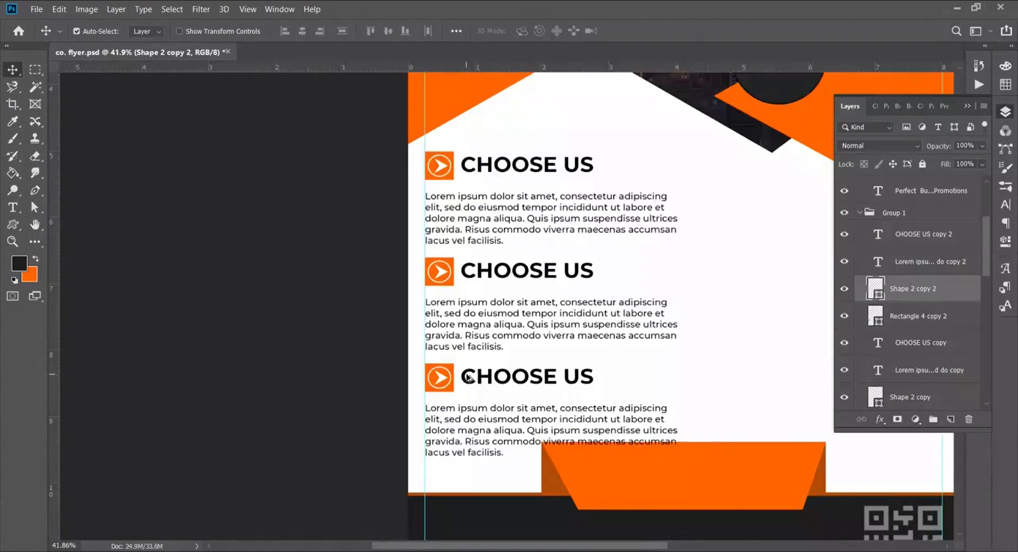
scroll(465, 379, up, 2)
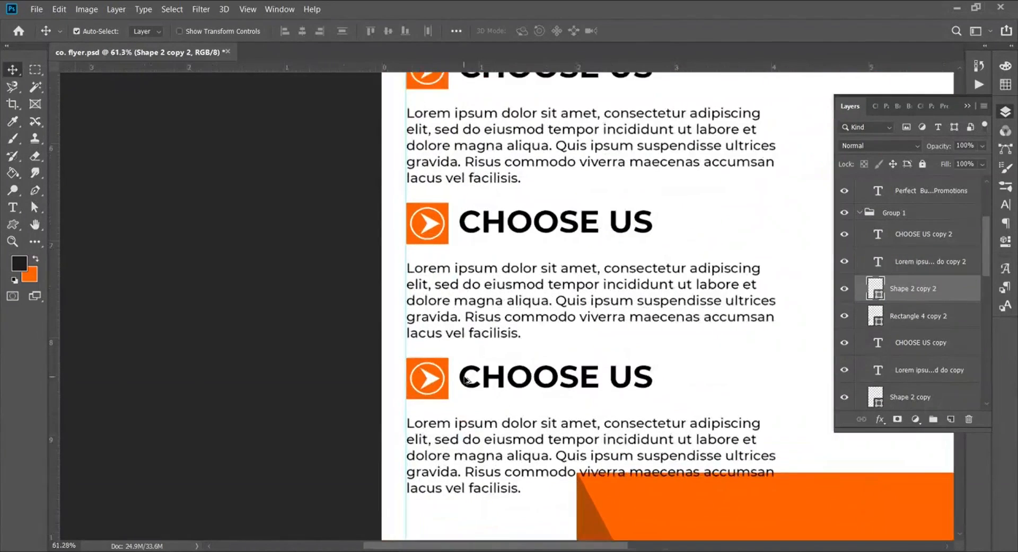
click(445, 369)
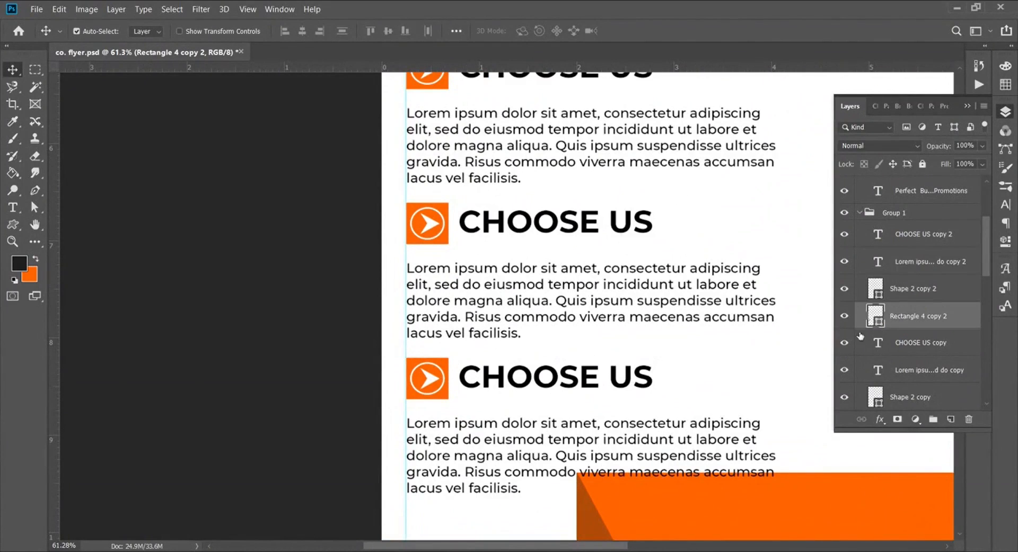
double_click(875, 317)
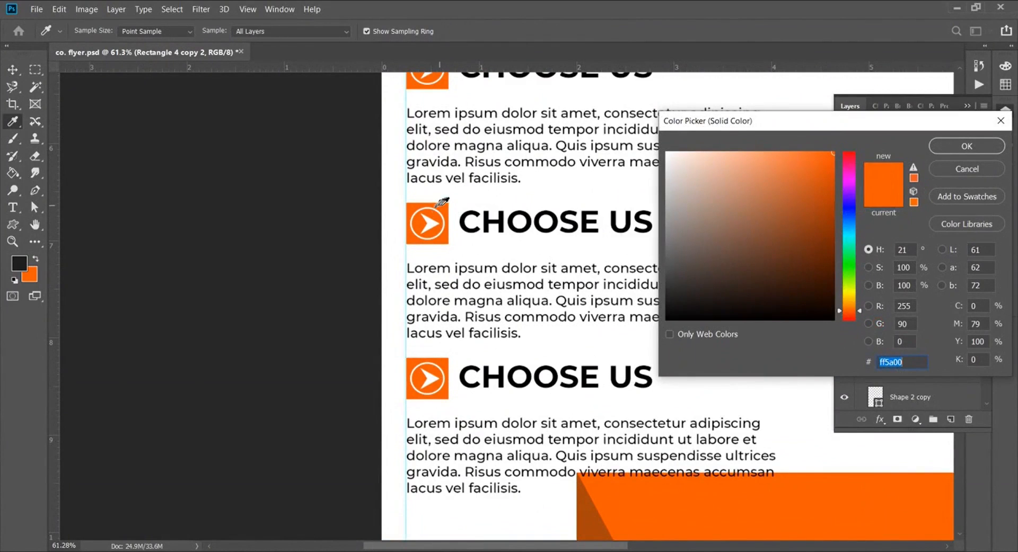
click(966, 147)
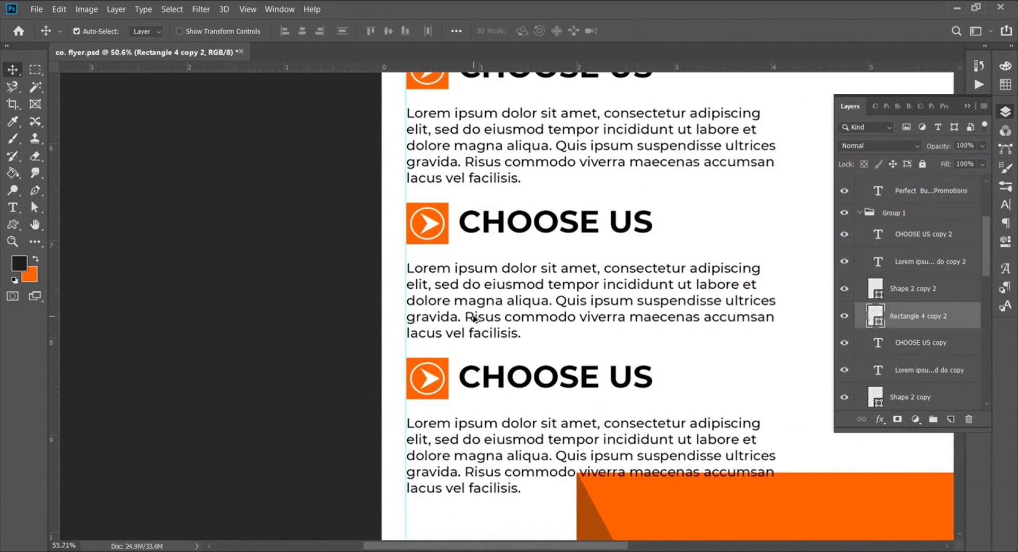
Step: Reduce the height of the dark bottom band by lowering its top edge about 0.3 in
scroll(476, 319, down, 3)
scroll(484, 448, up, 2)
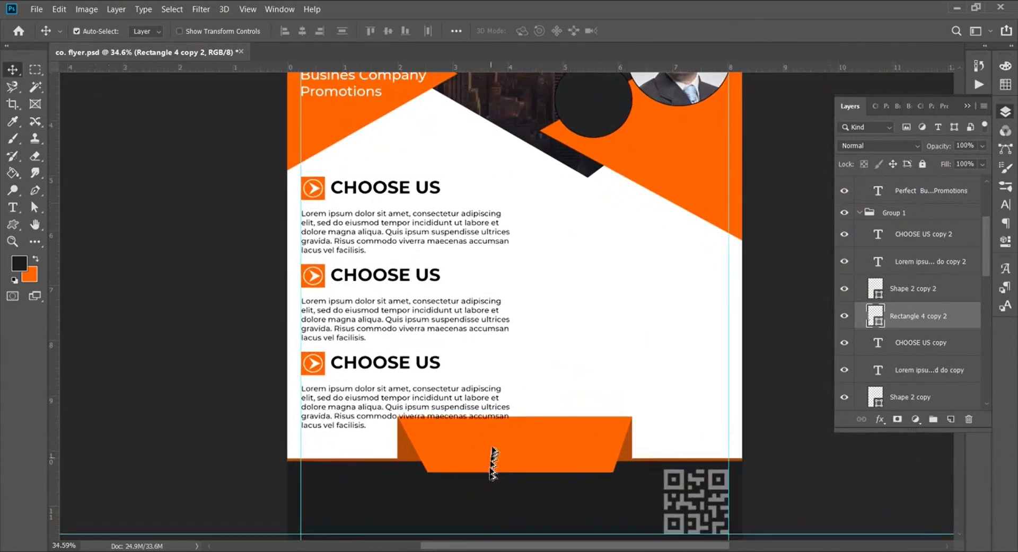
scroll(498, 444, up, 2)
scroll(488, 461, down, 2)
click(523, 412)
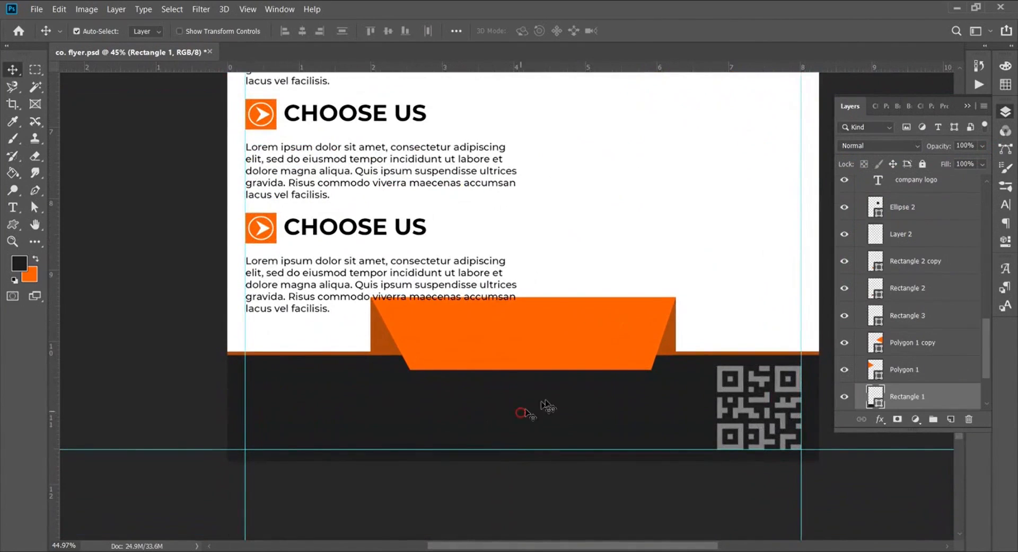
key(ctrl+t)
drag(549, 356, 549, 379)
key(Return)
Step: Move the orange ribbon, its dark orange flaps and the thin orange line down together onto the dark band's top edge
click(563, 346)
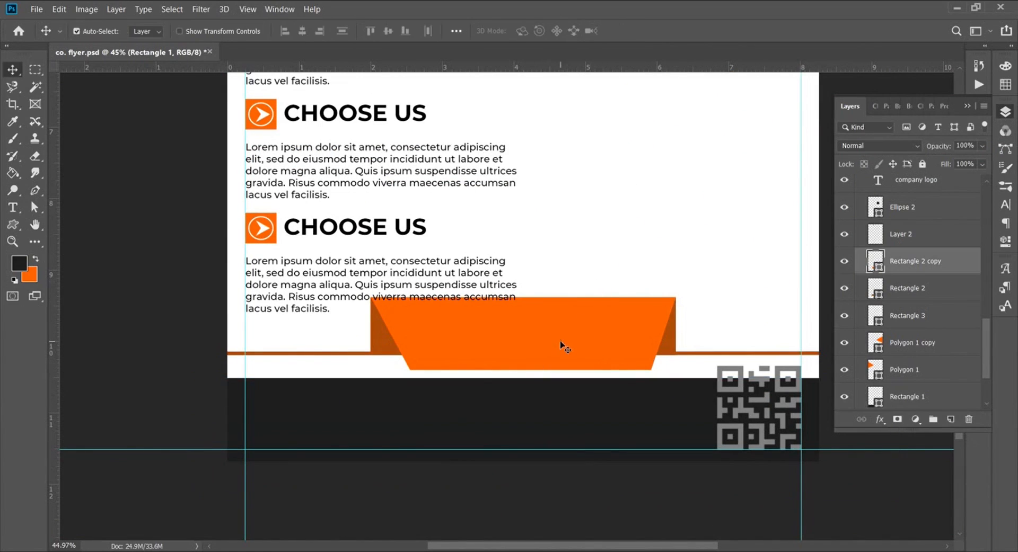
shift+click(673, 342)
shift+click(689, 356)
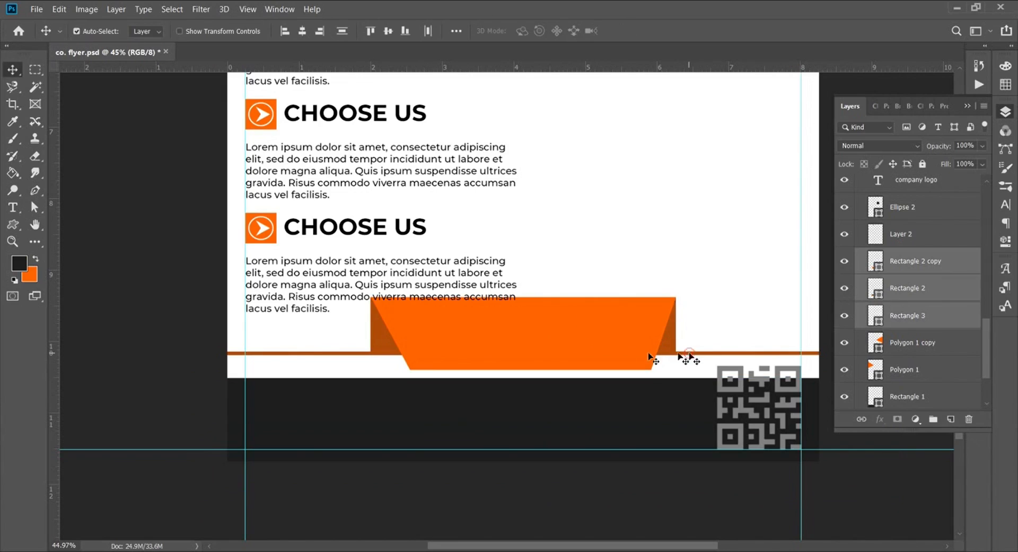
drag(553, 333, 552, 353)
Step: Place the dark orange flap shape behind the dark band and lower the ribbon with its flaps about 0.25 in
click(670, 377)
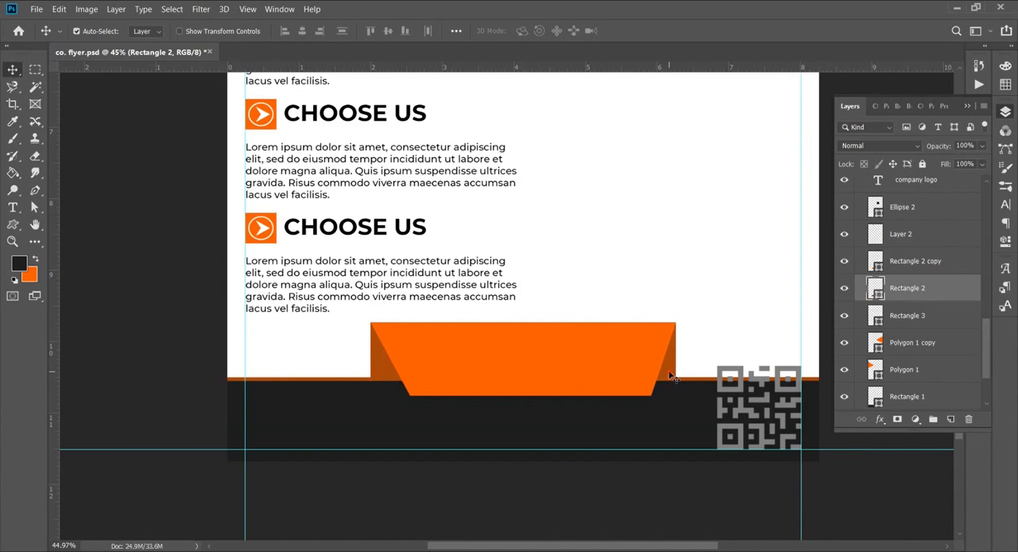
drag(590, 357, 586, 374)
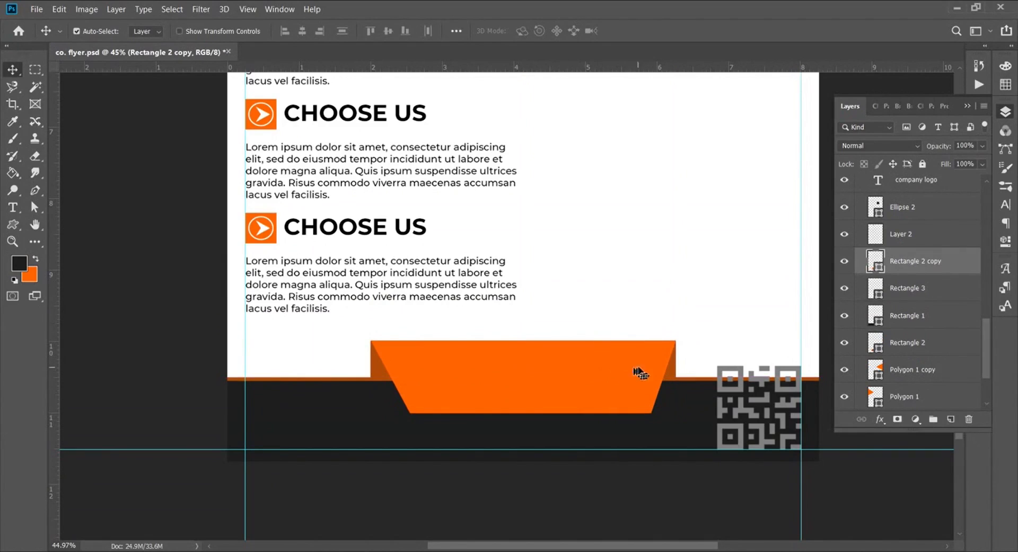
Step: Scale the QR code to 52.64% and place it inside the dark band against the flyer's right margin guide
click(778, 395)
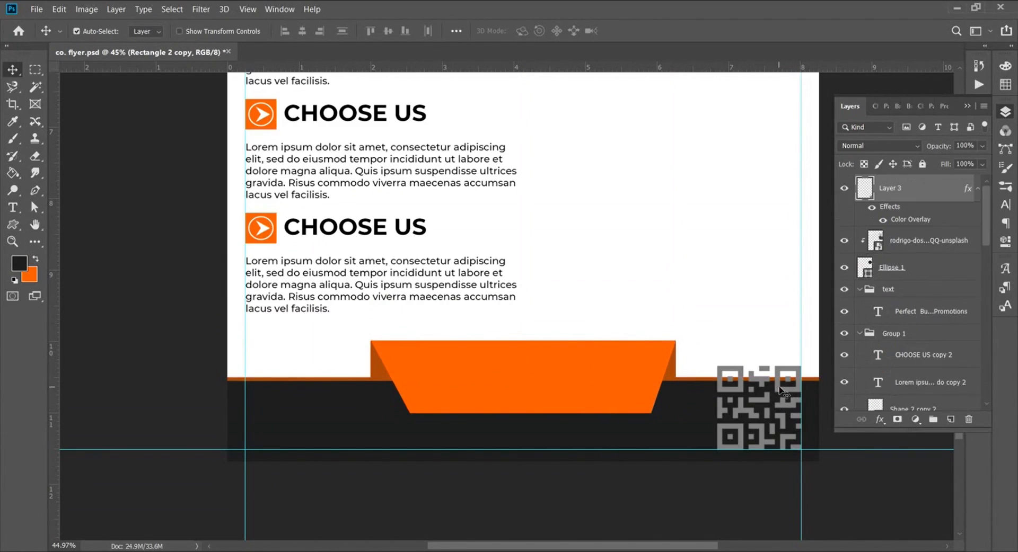
key(ctrl+t)
drag(801, 367, 786, 431)
key(ctrl+z)
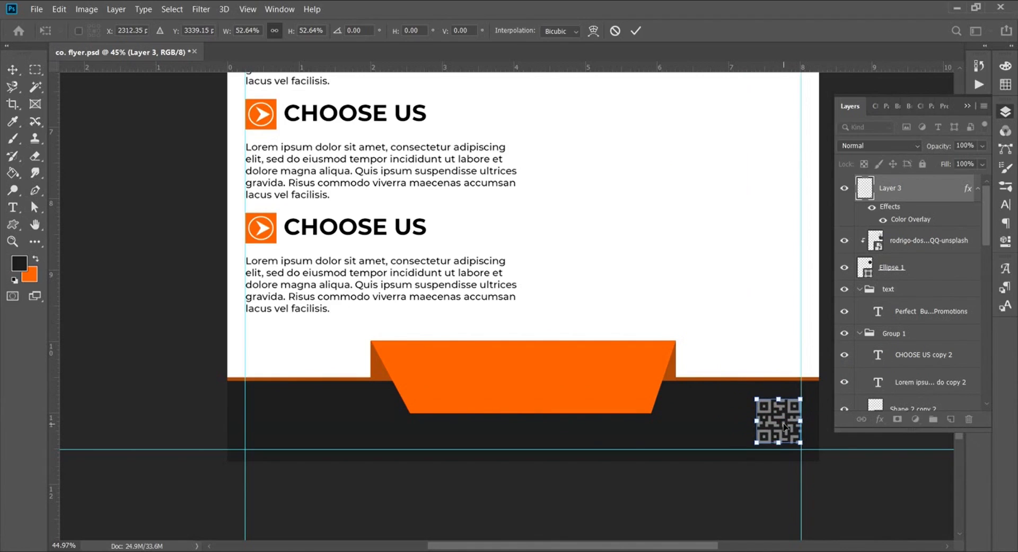
click(635, 32)
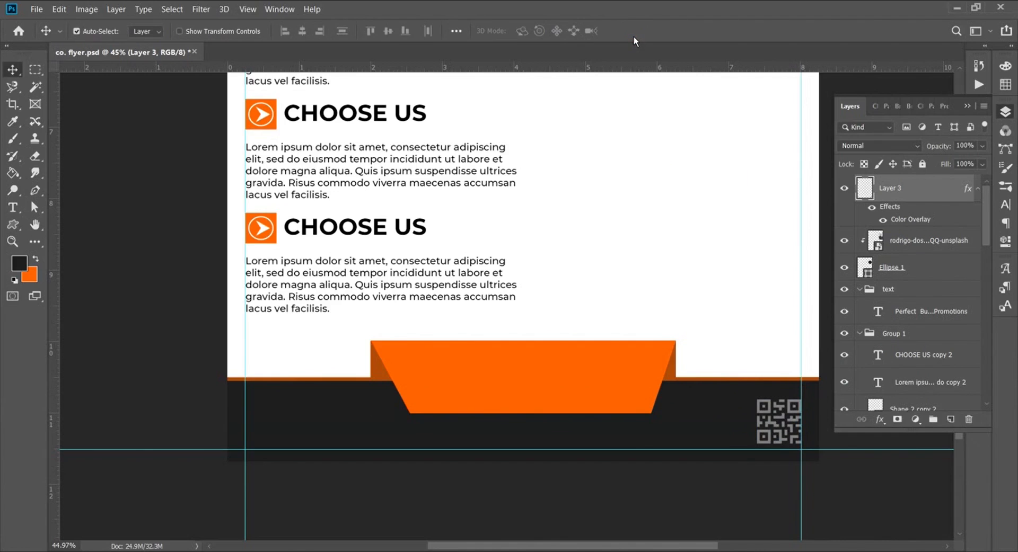
Step: Add a two-line text "Creative Business / Co Slogan Goes Here" over the orange ribbon's upper edge
scroll(798, 438, up, 2)
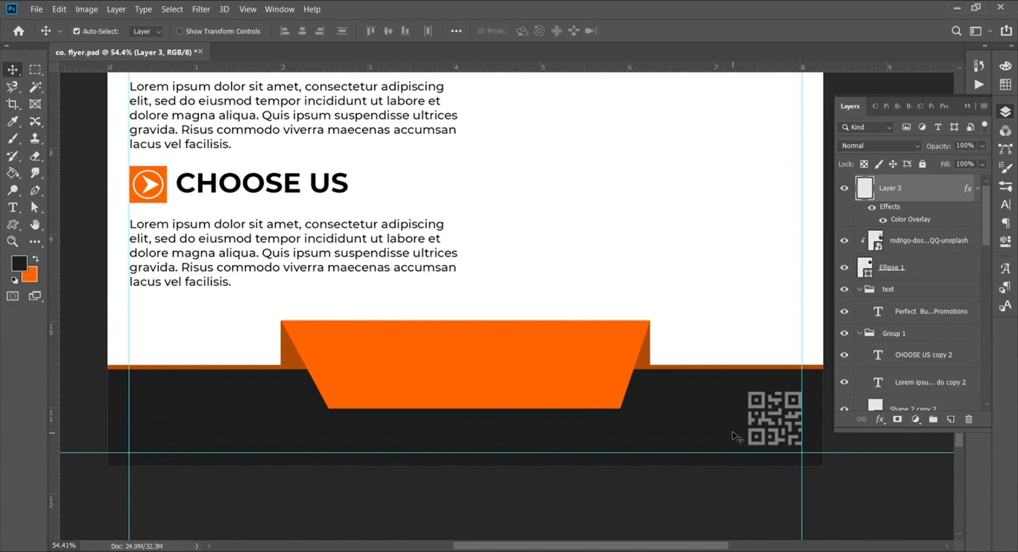
key(t)
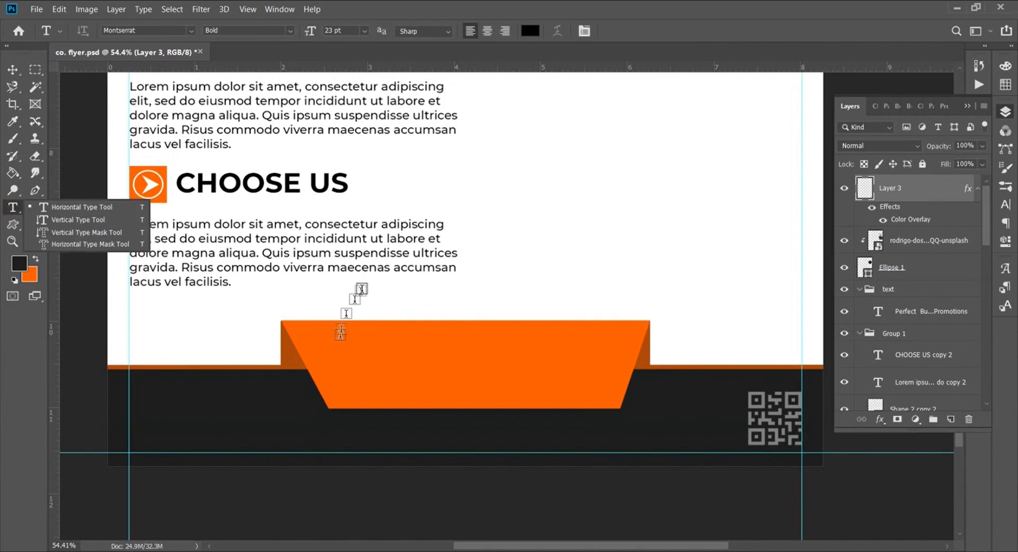
click(373, 299)
key(BackSpace)
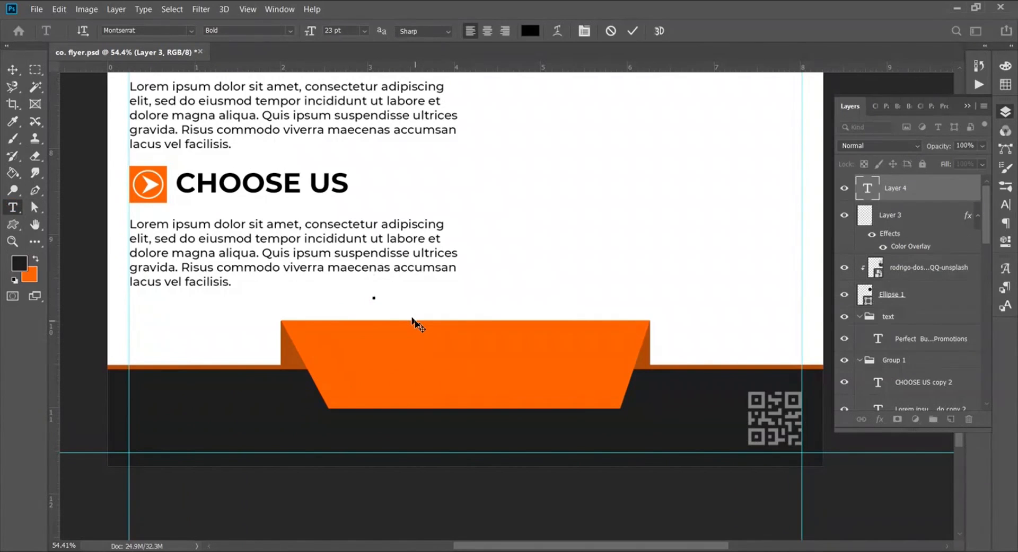
text(Creati)
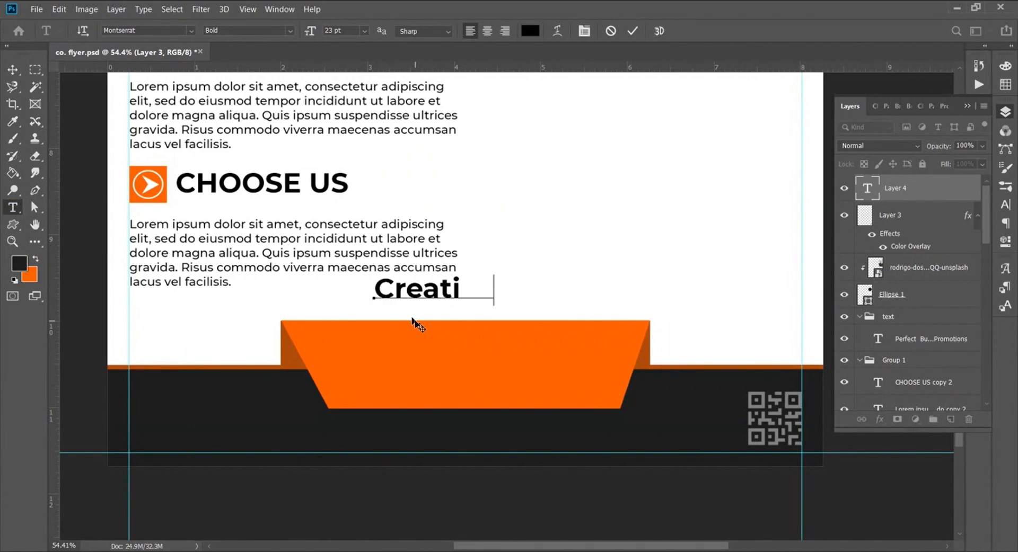
text(ve Busin)
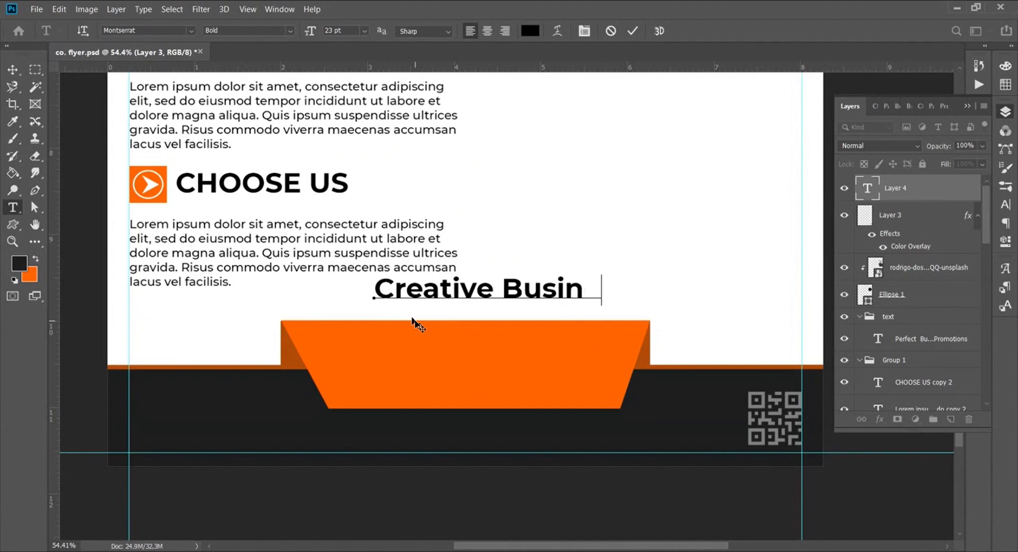
text(ess Co Slo)
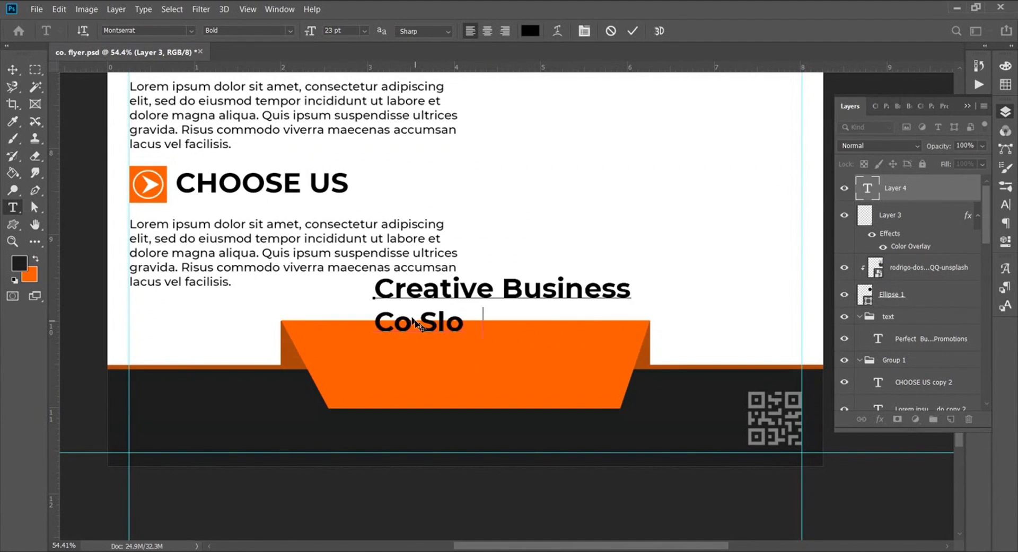
text(gan Goe)
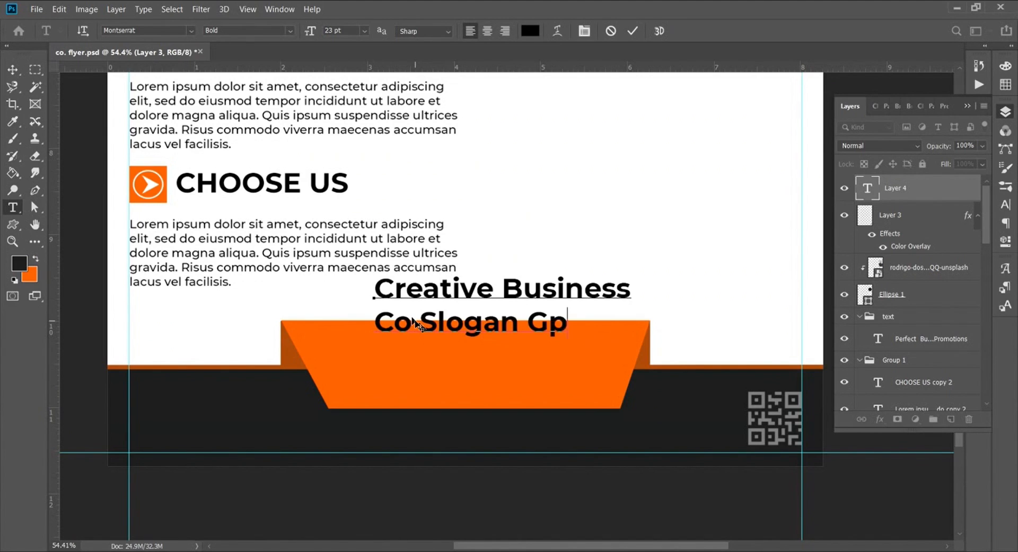
text(s Here)
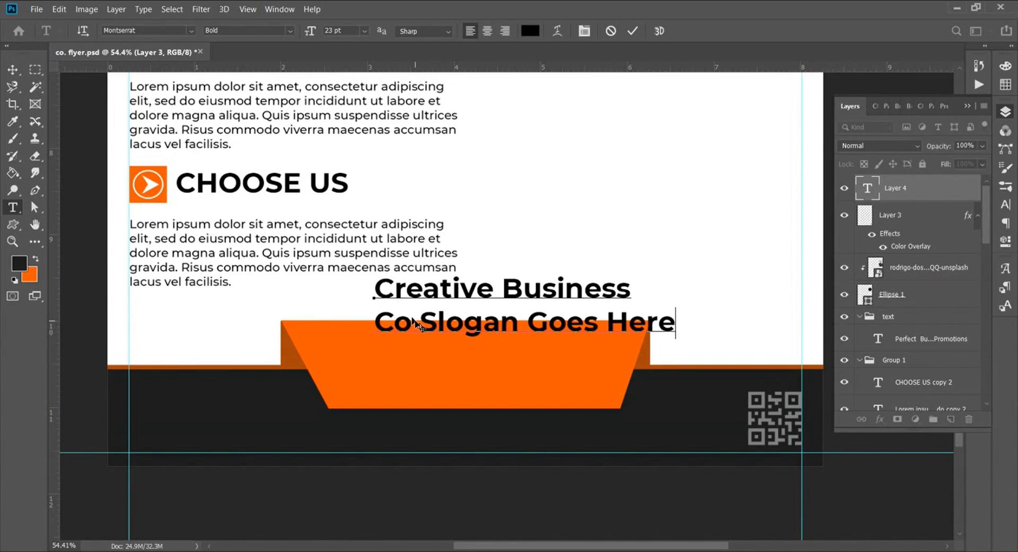
click(633, 30)
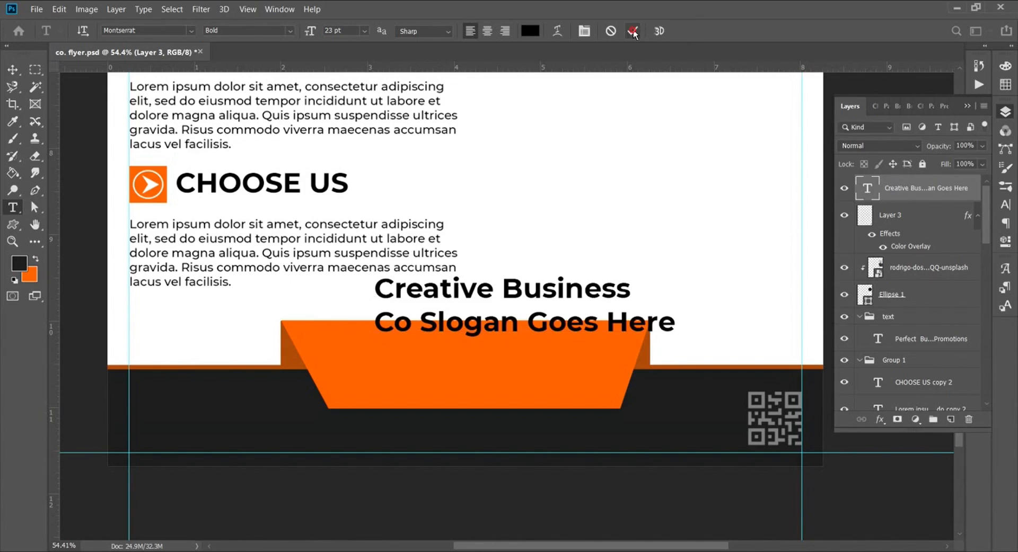
Step: Center-align the slogan text and move it onto the orange ribbon
click(487, 31)
key(v)
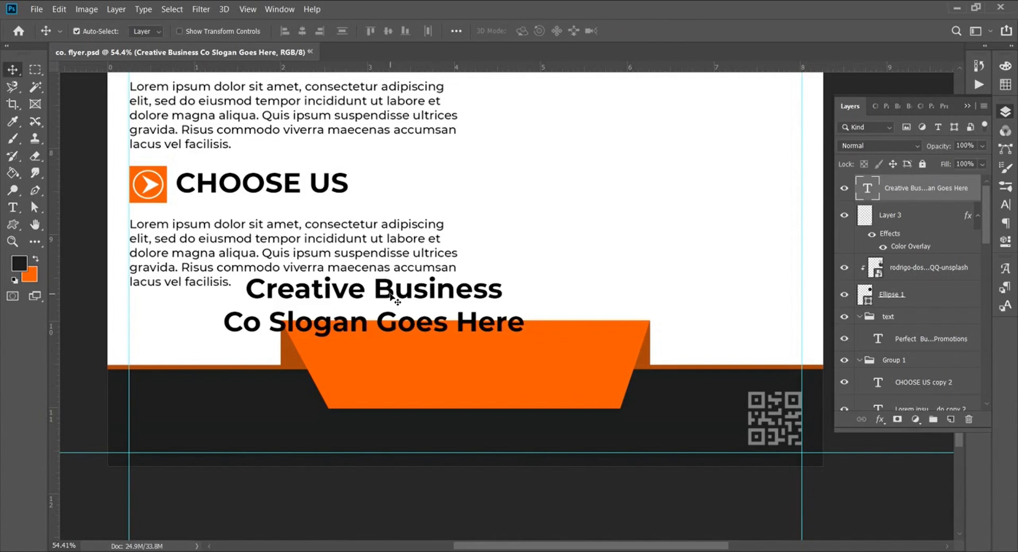
drag(395, 297, 484, 348)
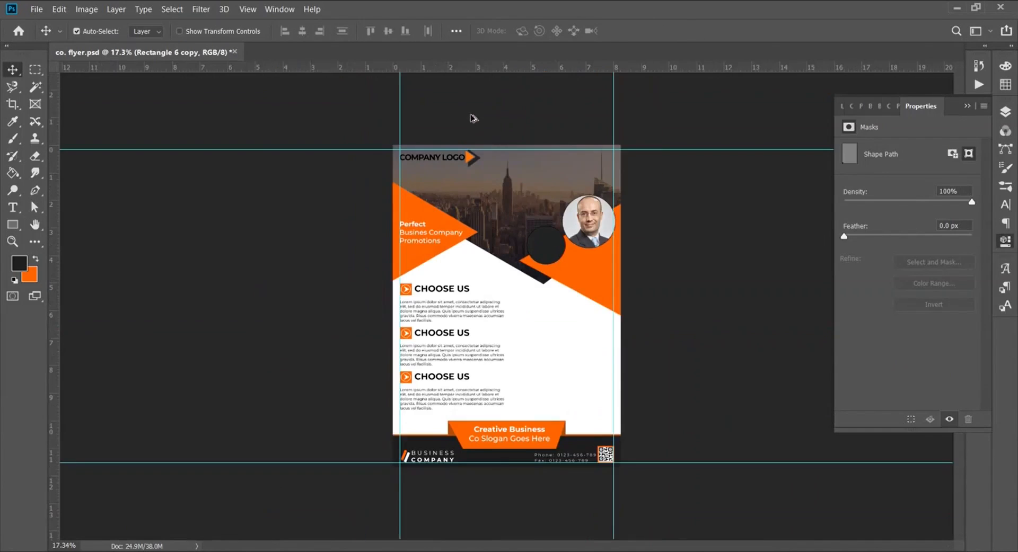
Step: Add the black text "we can do together whatever we want" on three lines in the white area beside the CHOOSE US sections
key(ctrl+0)
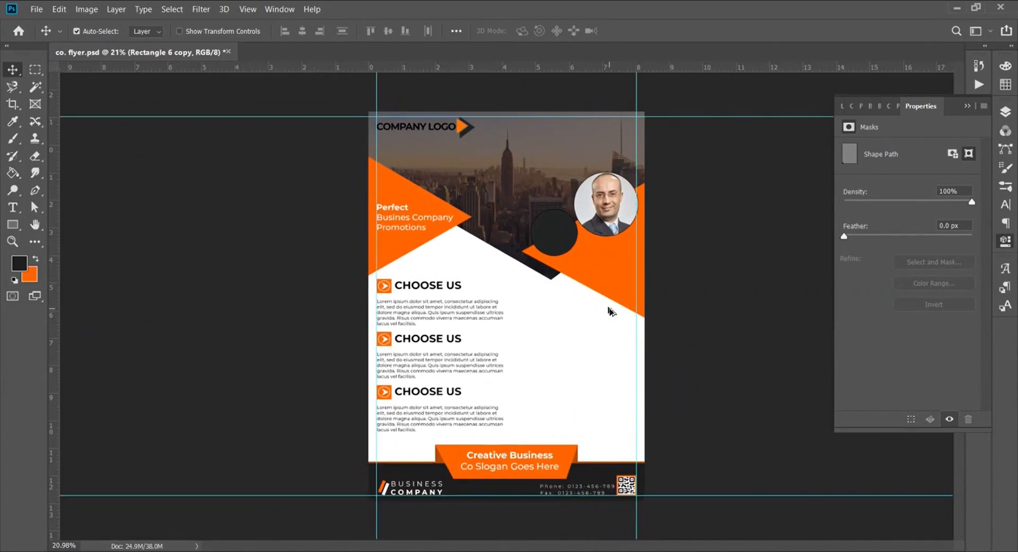
scroll(601, 292, up, 3)
scroll(580, 302, down, 3)
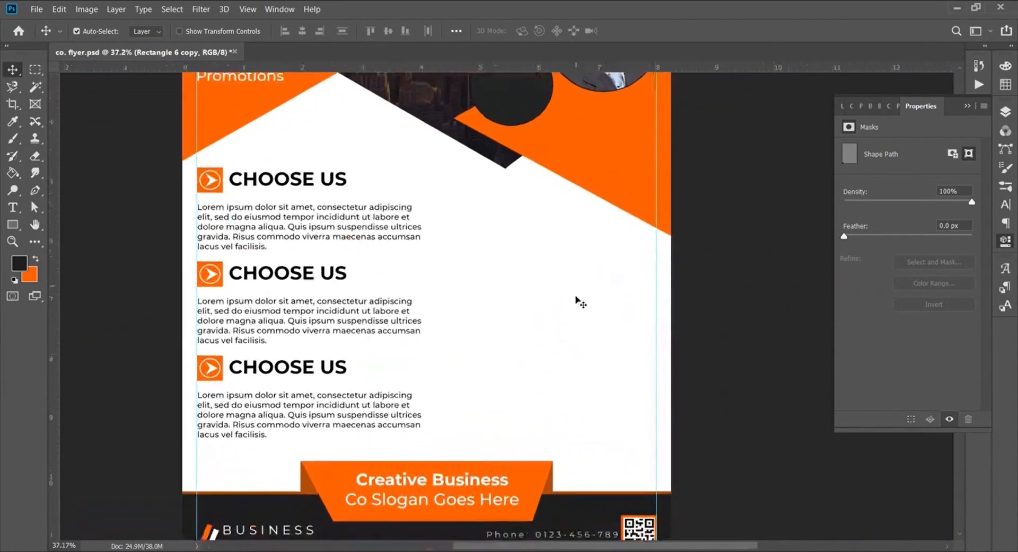
key(t)
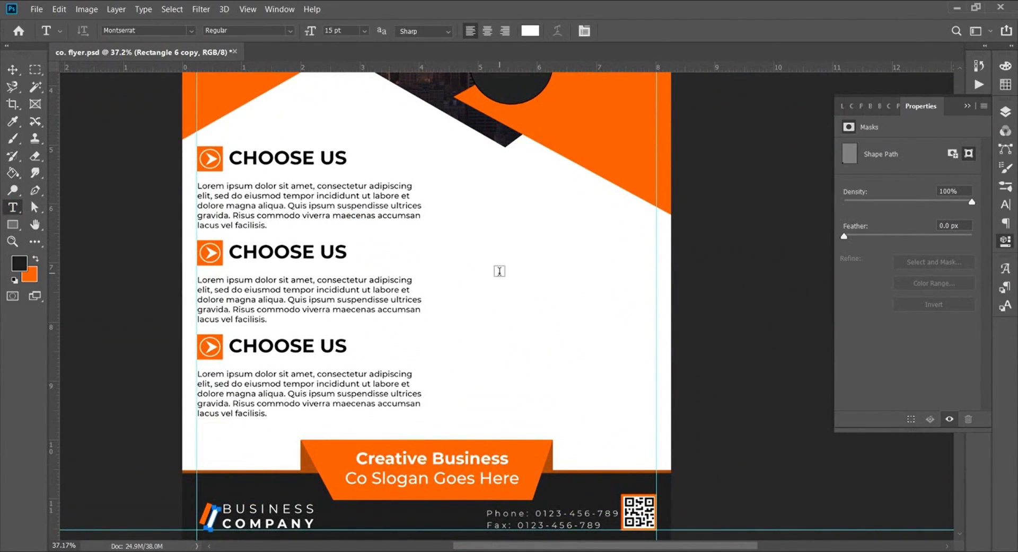
click(500, 276)
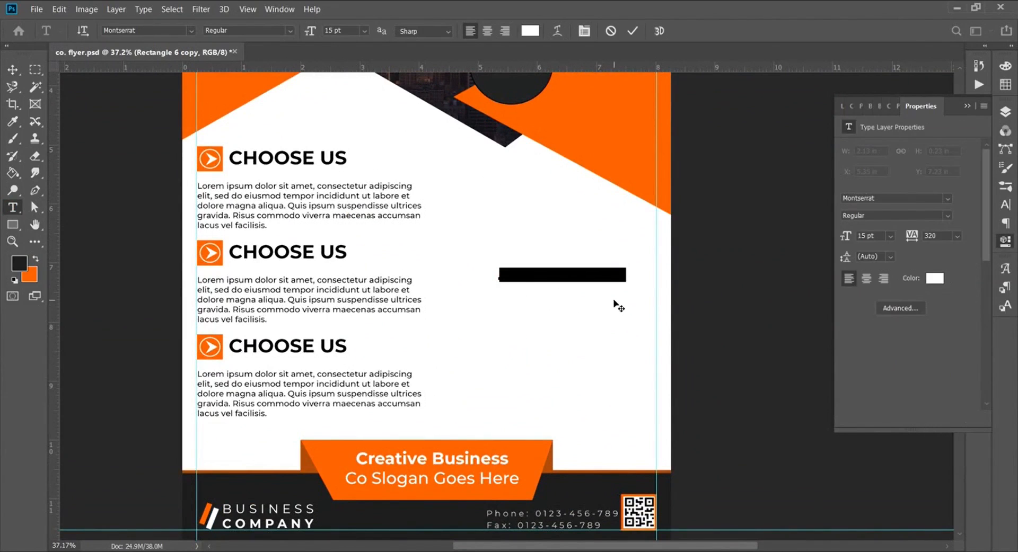
key(BackSpace)
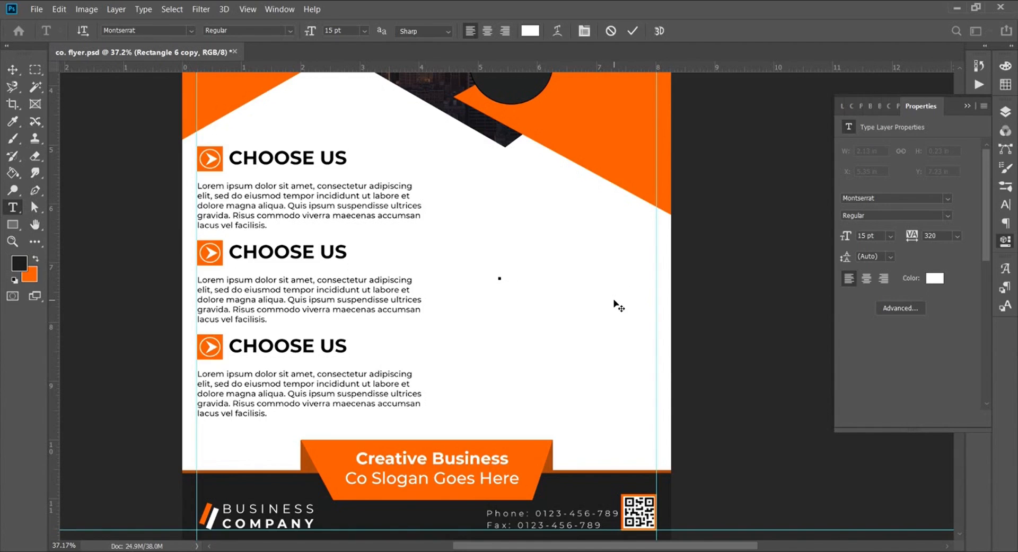
click(529, 31)
click(669, 335)
click(967, 144)
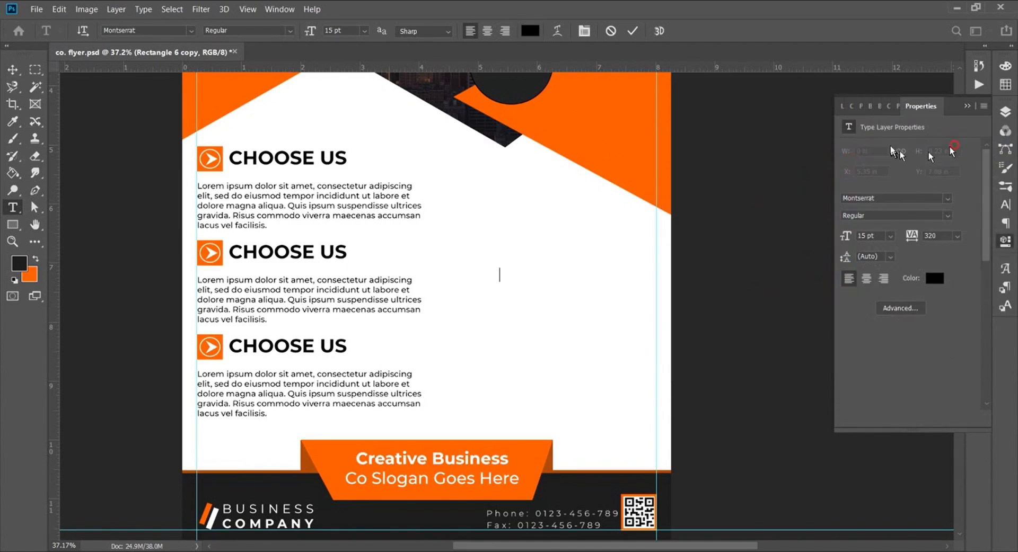
text(we can)
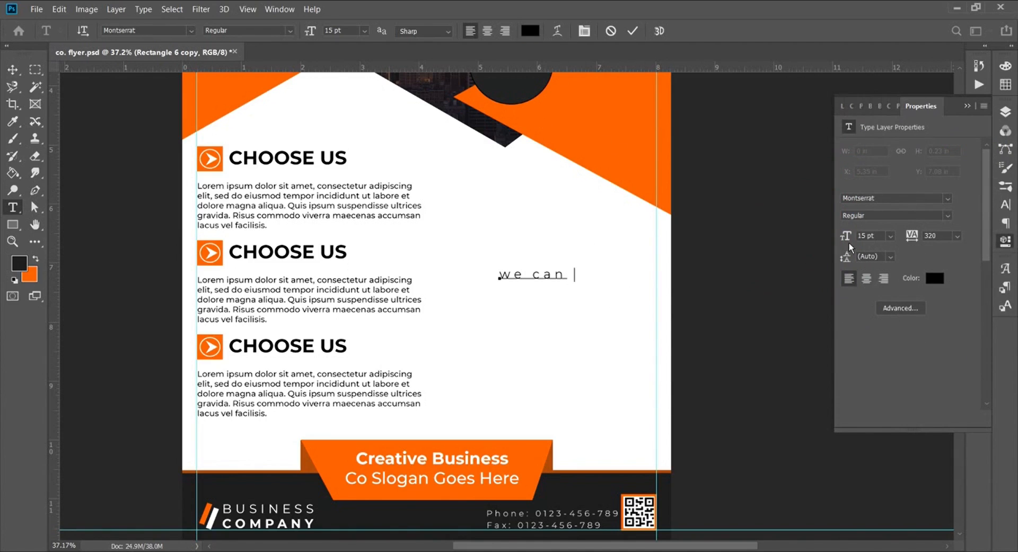
text( do togather)
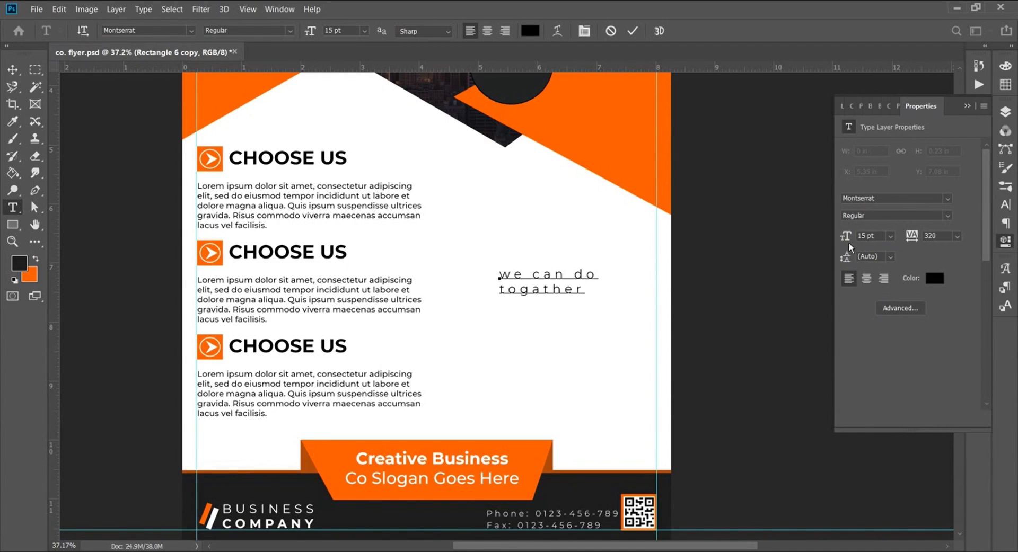
key(BackSpace)
text(ever we want)
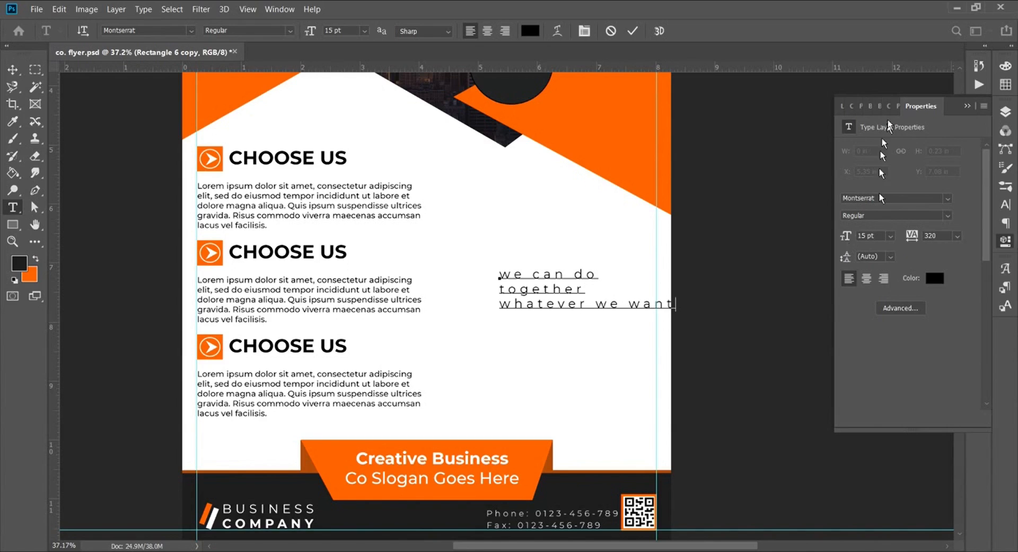
click(632, 30)
key(v)
drag(562, 301, 525, 285)
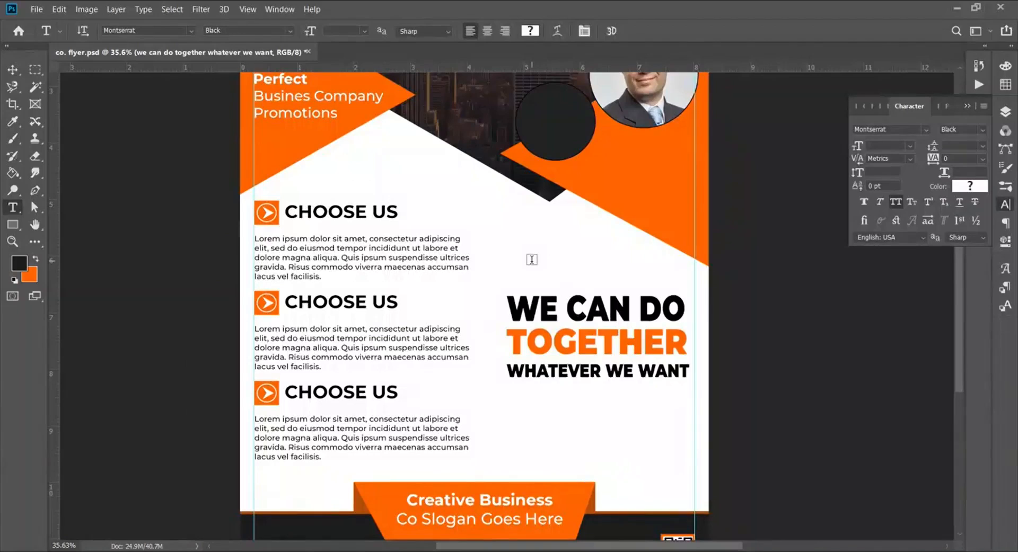
drag(55, 281, 506, 307)
click(514, 251)
text(www.business)
click(632, 31)
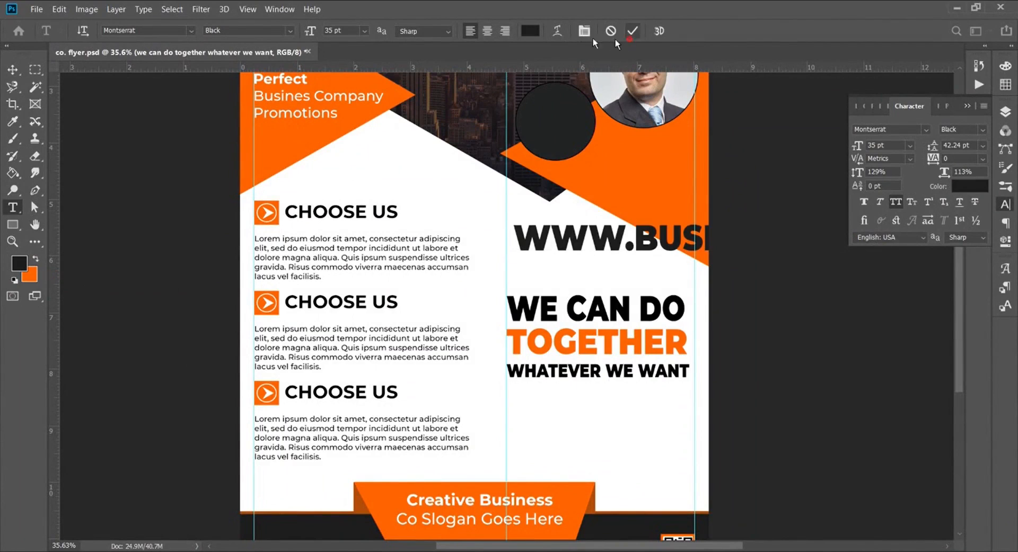
Step: Format the web address line as 10 pt Montserrat Regular with tracking 120
click(364, 30)
click(342, 79)
click(976, 133)
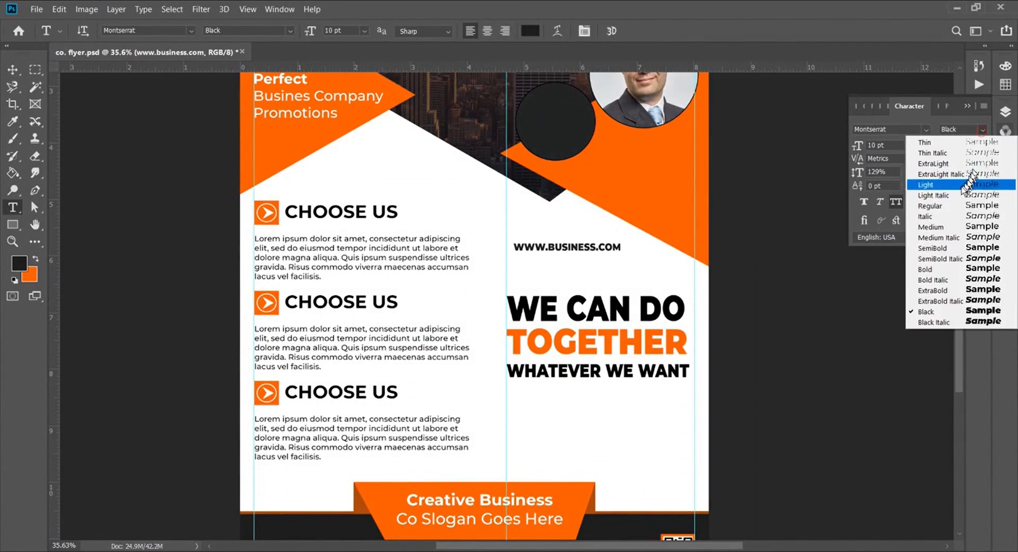
click(938, 190)
drag(858, 145, 858, 145)
drag(934, 161, 937, 162)
Step: Duplicate the web address line directly below itself and replace the copy's text with "fb.com/profilesapce"
drag(572, 251, 557, 263)
key(Return)
text(EB)
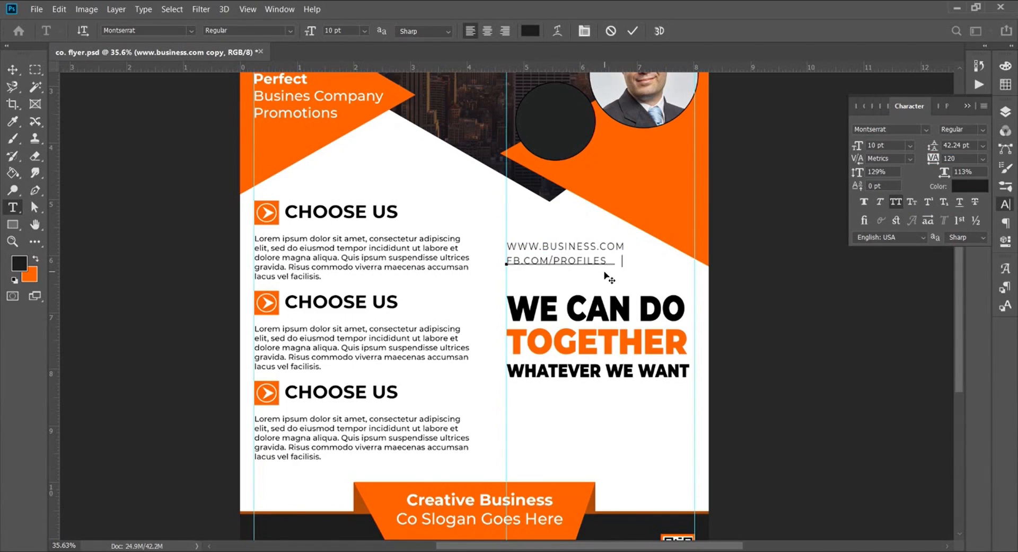
click(632, 31)
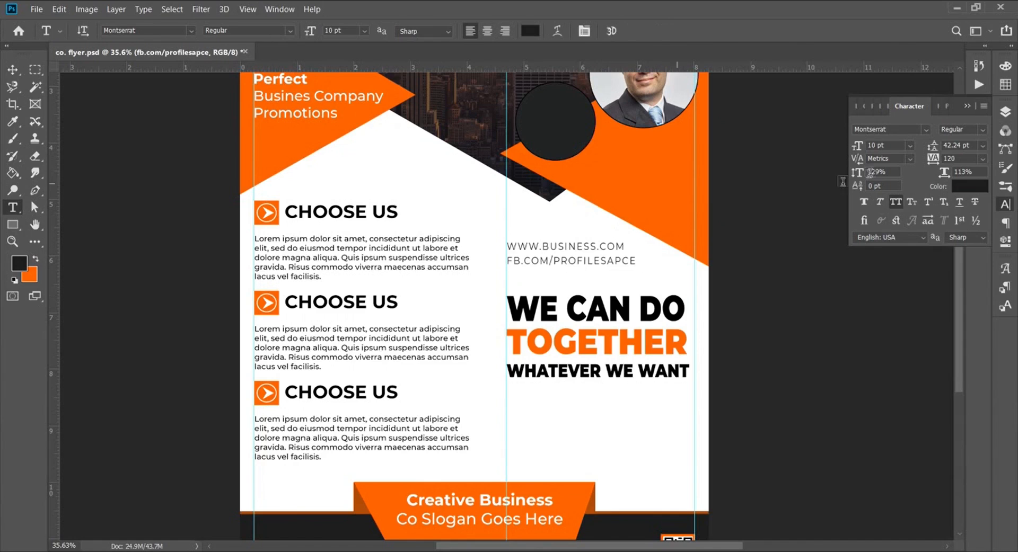
Step: Select both web address lines and move them down slightly, closer to the WE CAN DO heading
click(1006, 111)
shift+click(900, 366)
drag(559, 259, 560, 264)
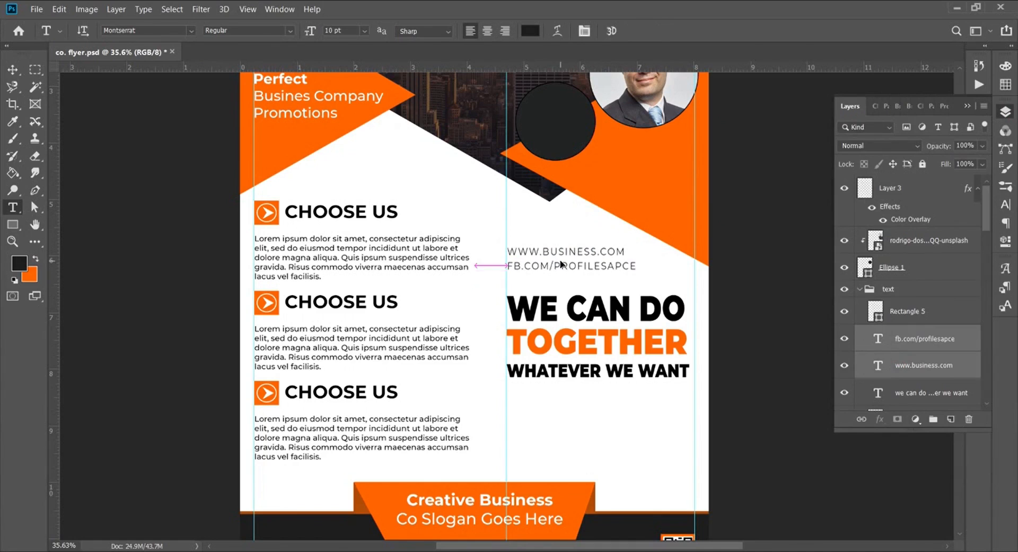
Step: Move the WE CAN DO TOGETHER heading up beneath the web address lines and align its left edge to the vertical guide
drag(571, 311, 572, 299)
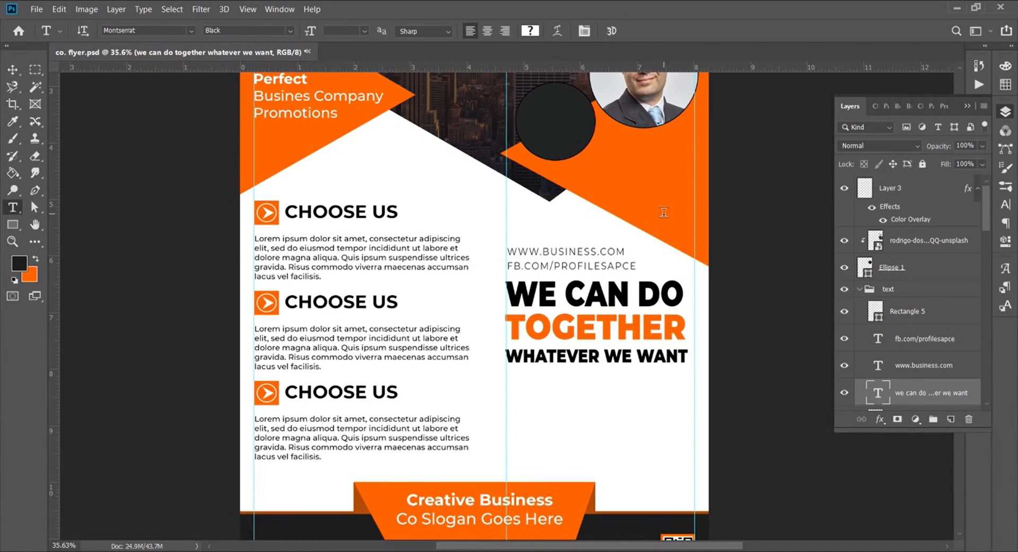
key(v)
key(Right)
key(Right)
key(Right)
key(Right)
key(Right)
key(Down)
key(Down)
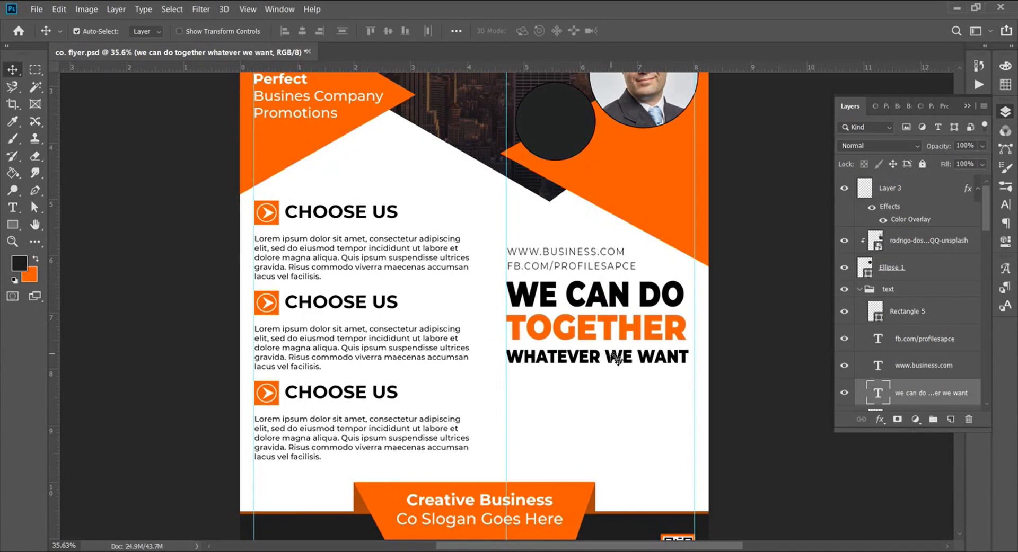
Step: Add a Lorem ipsum paragraph between the guides below the heading, with Regular weight, auto leading and 100% horizontal and vertical scaling
key(t)
drag(508, 381, 695, 458)
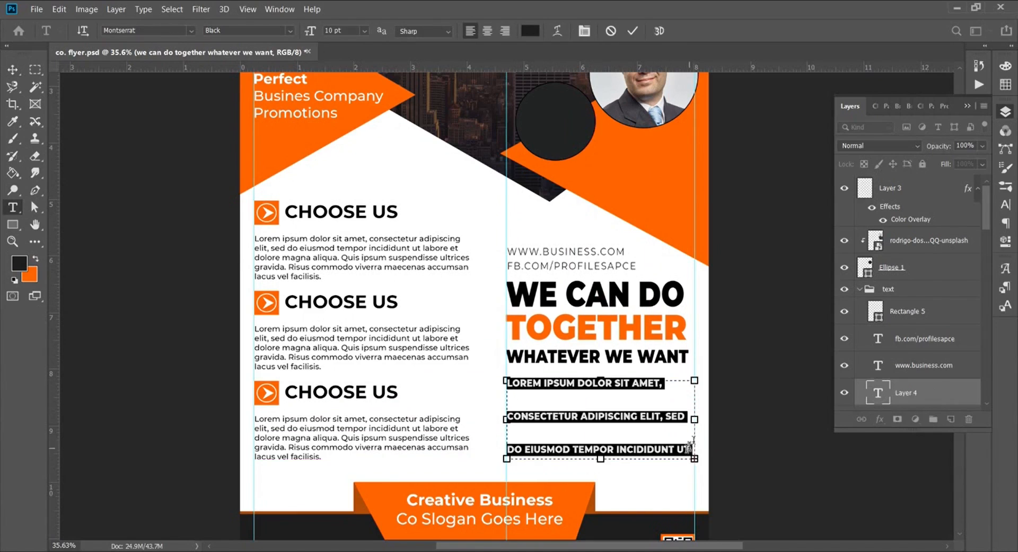
click(1005, 207)
click(984, 145)
click(955, 154)
click(982, 130)
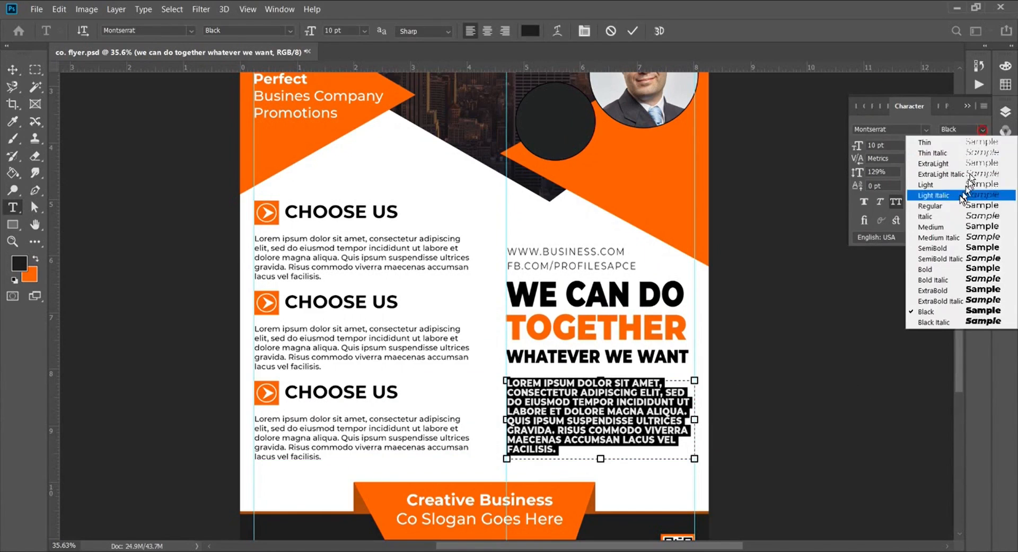
click(959, 205)
drag(945, 175, 938, 175)
drag(858, 173, 842, 173)
key(ctrl+Return)
drag(594, 418, 595, 419)
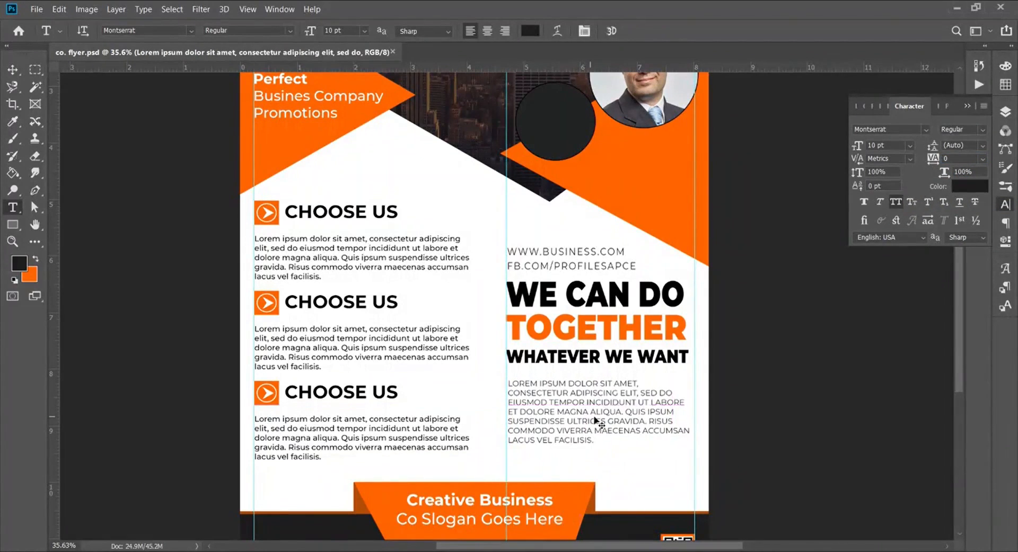
Step: Change the second CHOOSE US section heading to "ABOUT US"
click(319, 291)
double_click(329, 303)
text(ABOUT)
click(632, 31)
Step: Replace the third CHOOSE US section heading with "BUSINESS CO"
click(395, 393)
key(ctrl+a)
text(BUSINESS CO)
click(632, 31)
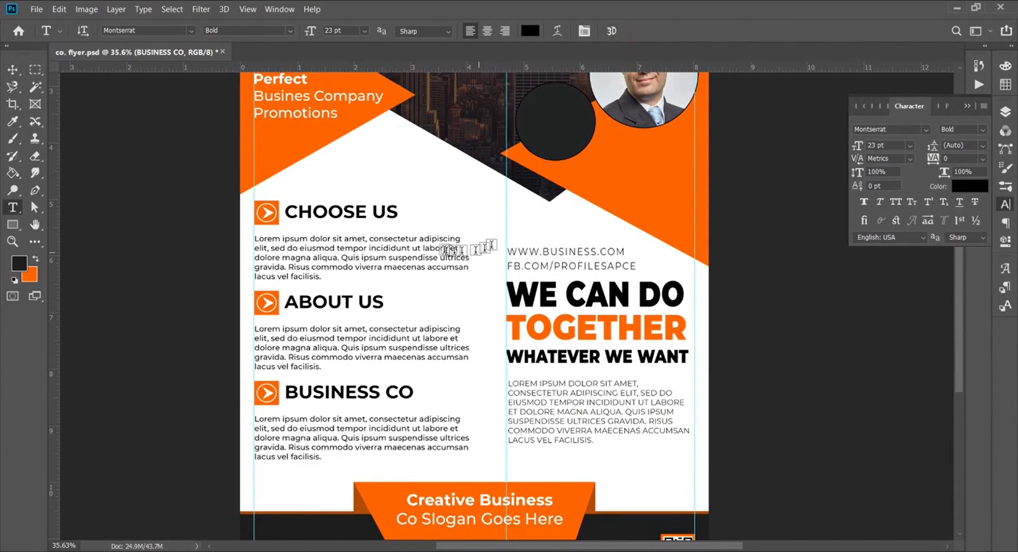
Step: Add a three-line text "Save / 50% OFF / Discount Bar" below the dark circle
scroll(593, 335, down, 3)
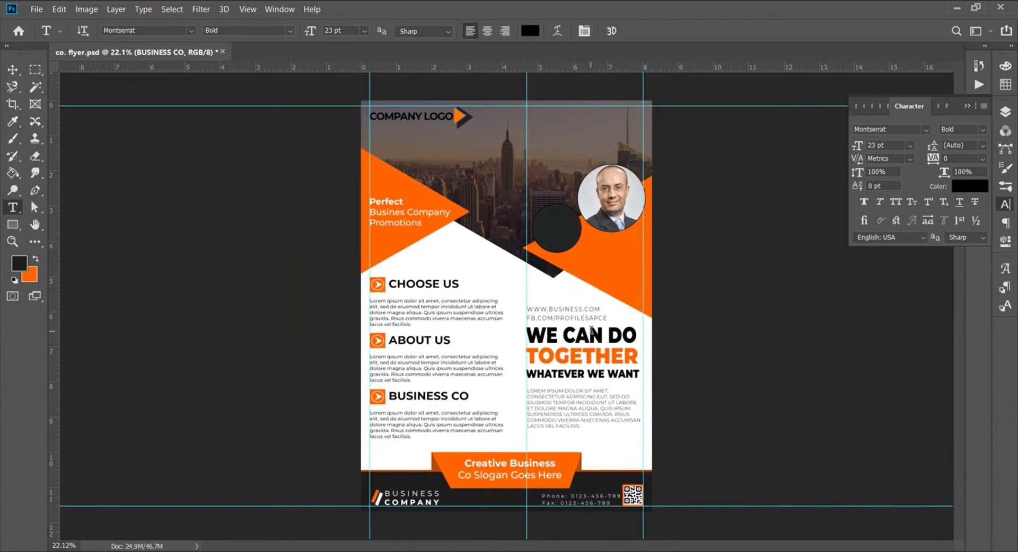
click(477, 260)
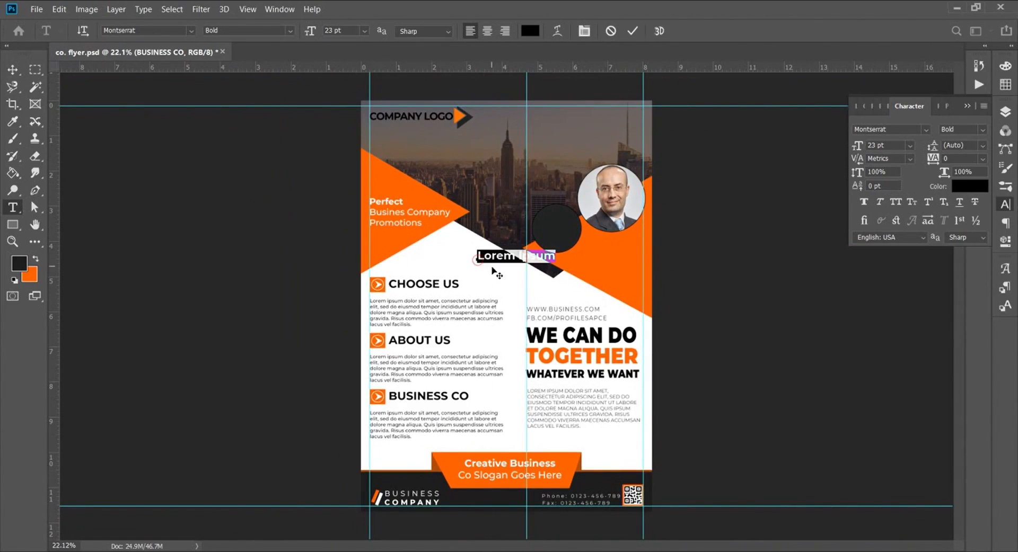
text(Sav)
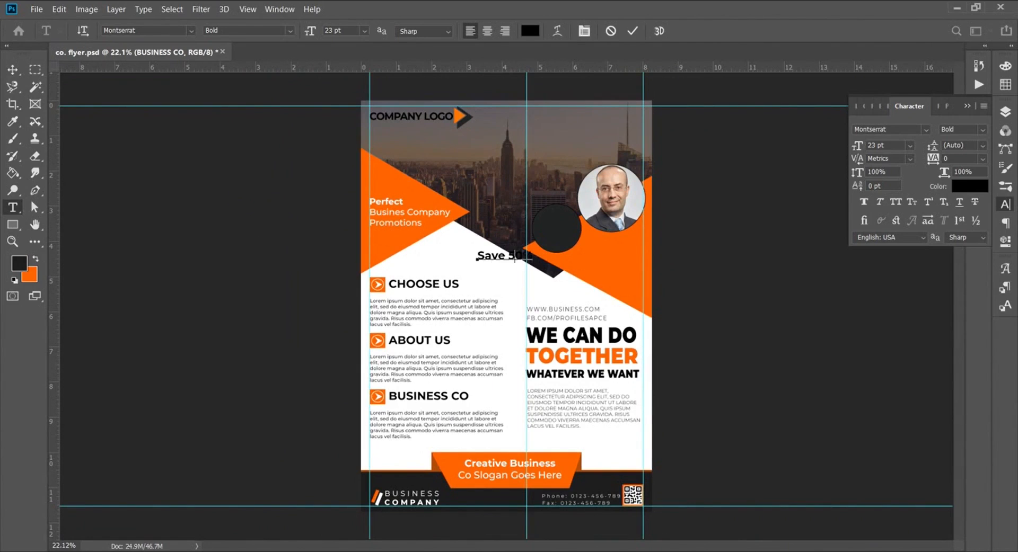
text(e 50%)
key(Return)
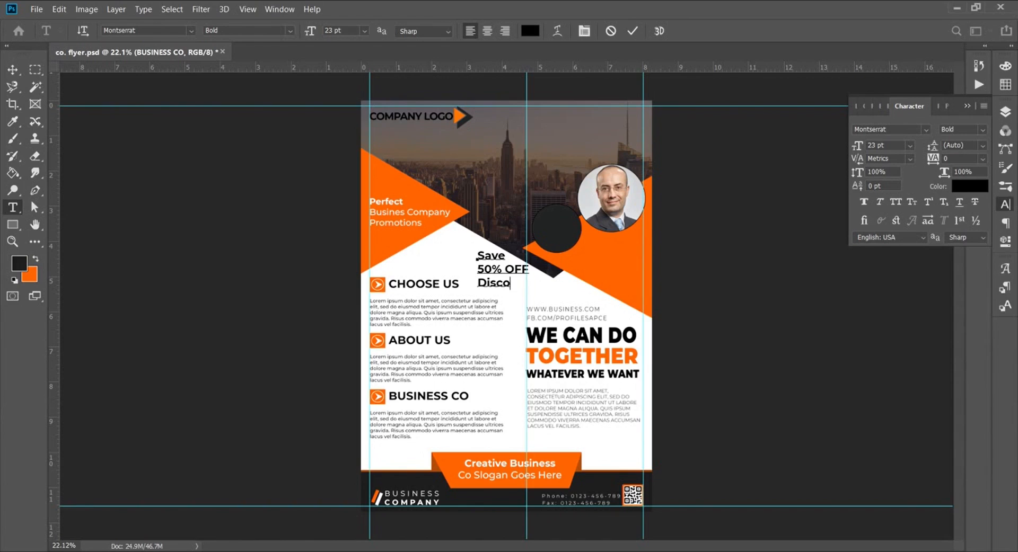
text(Bar)
click(632, 30)
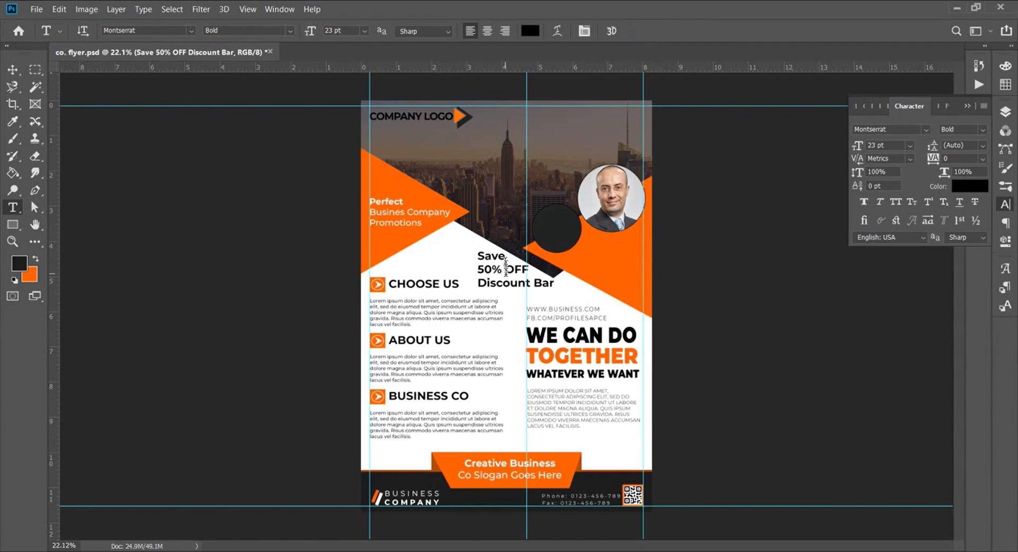
Step: Move the discount text onto the dark circle and format it in white, Light weight, at 18 pt
key(v)
drag(511, 275, 580, 244)
click(970, 186)
drag(753, 195, 661, 151)
key(Return)
click(982, 130)
click(946, 185)
drag(860, 147, 858, 147)
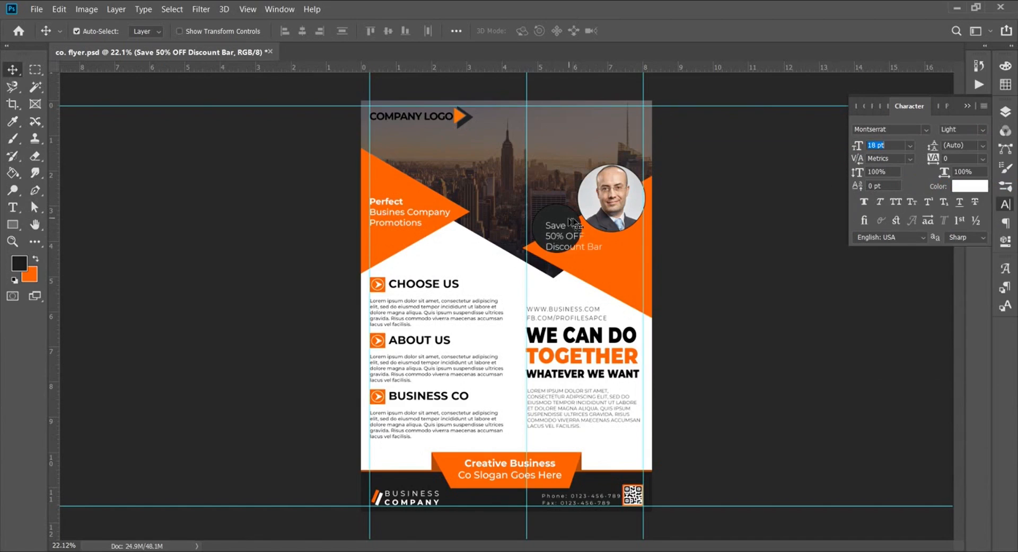
Step: Position the discount text within the dark circle and set its "50% OFF" line to Bold
scroll(573, 222, up, 5)
drag(517, 248, 557, 244)
key(t)
click(983, 130)
click(935, 264)
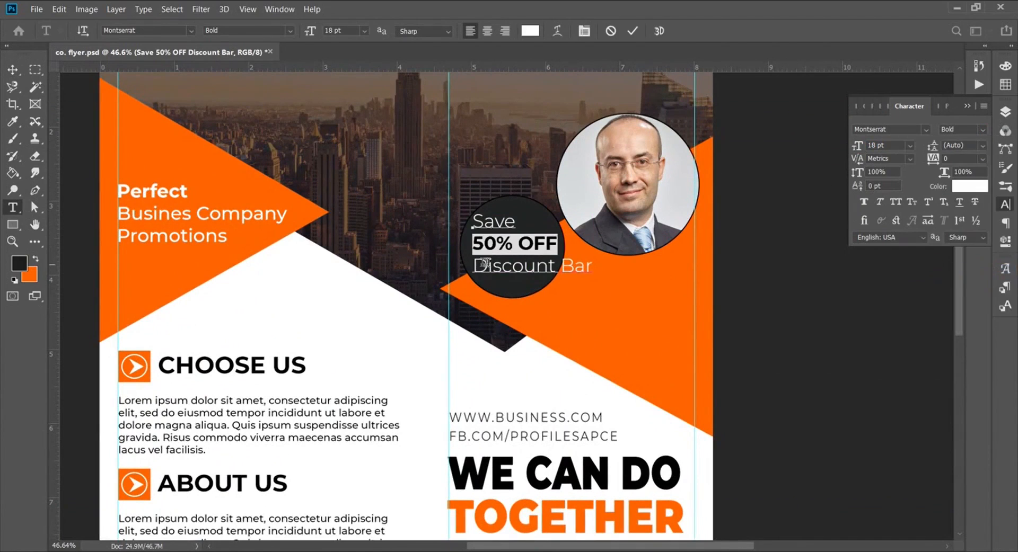
Step: Select the "Discount Bar" line of the discount text for formatting
drag(473, 265, 593, 266)
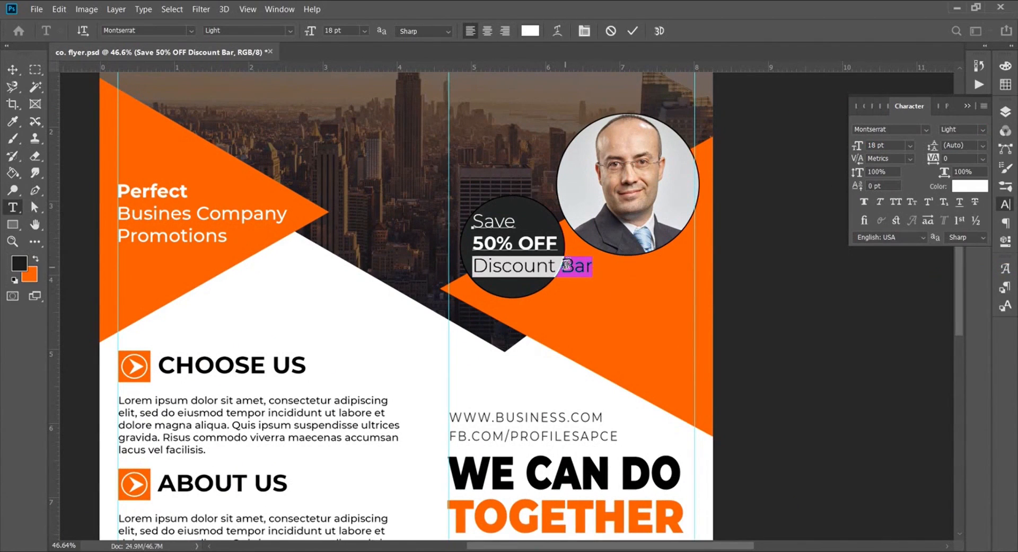